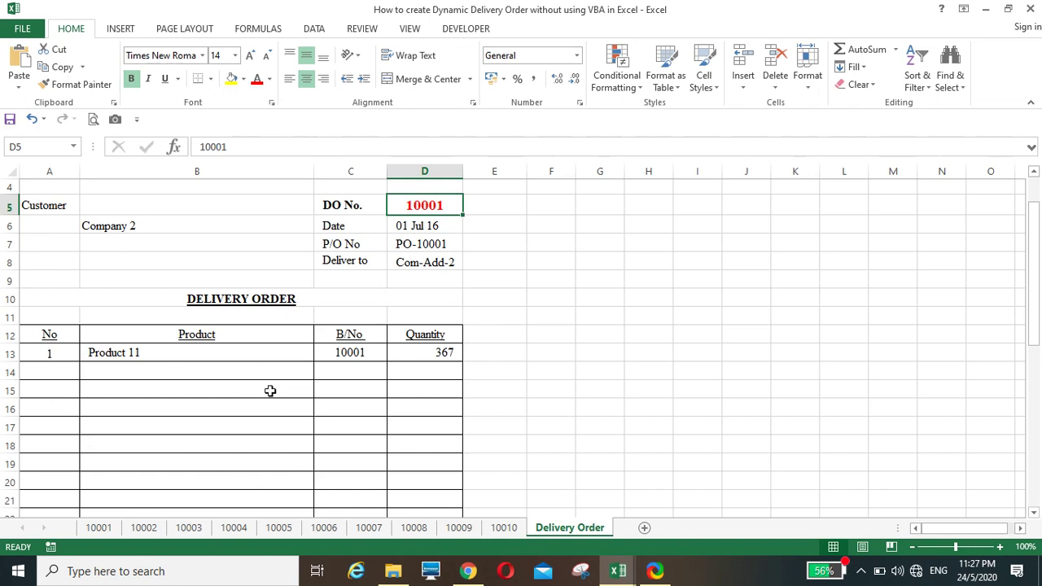
Step: Enter the third and the sixth delivery order's number in turn as the DO No. in D5 of the Delivery Order sheet
click(255, 149)
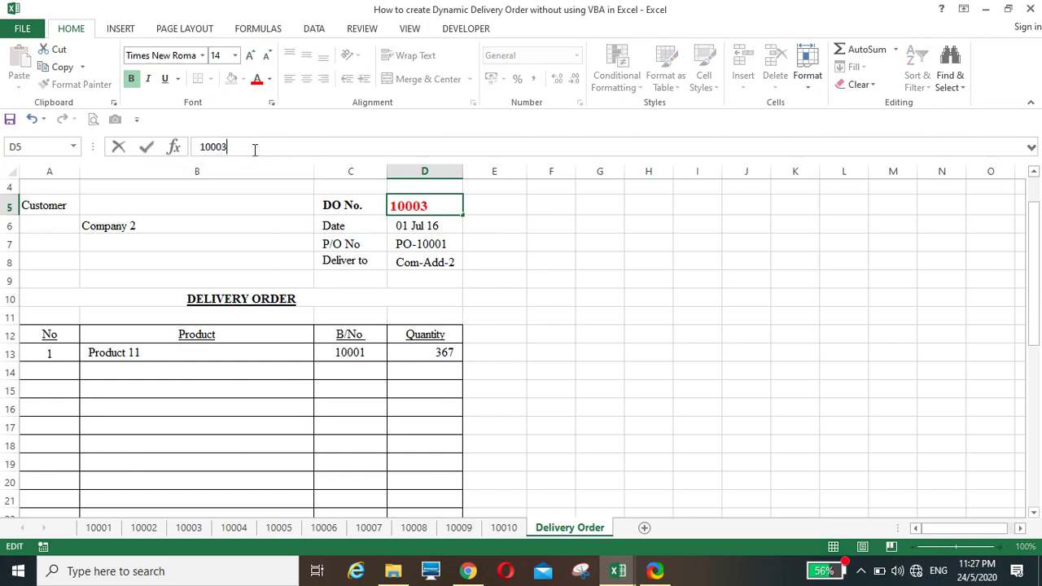
key(Return)
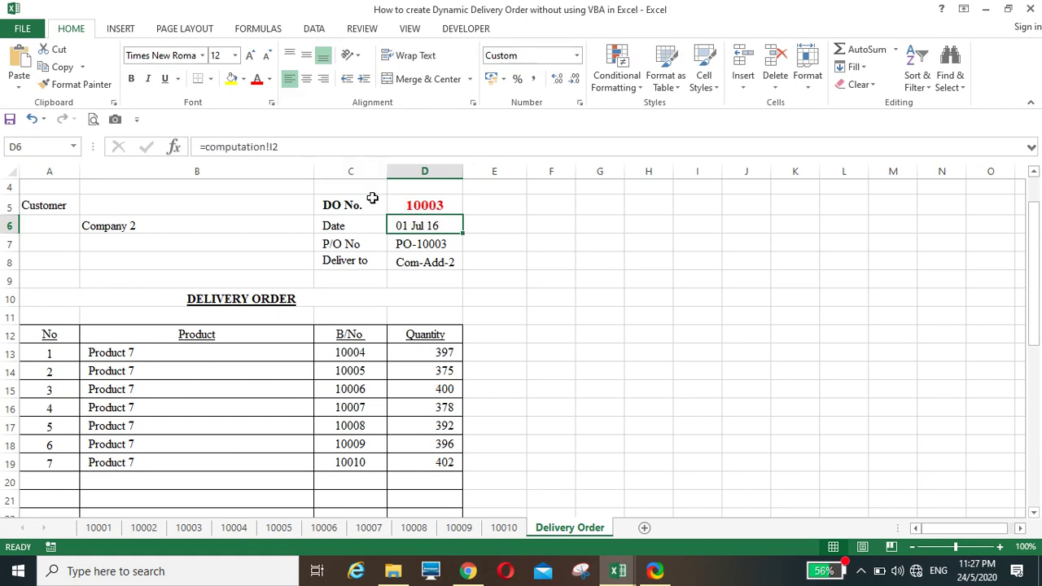
click(413, 204)
click(240, 146)
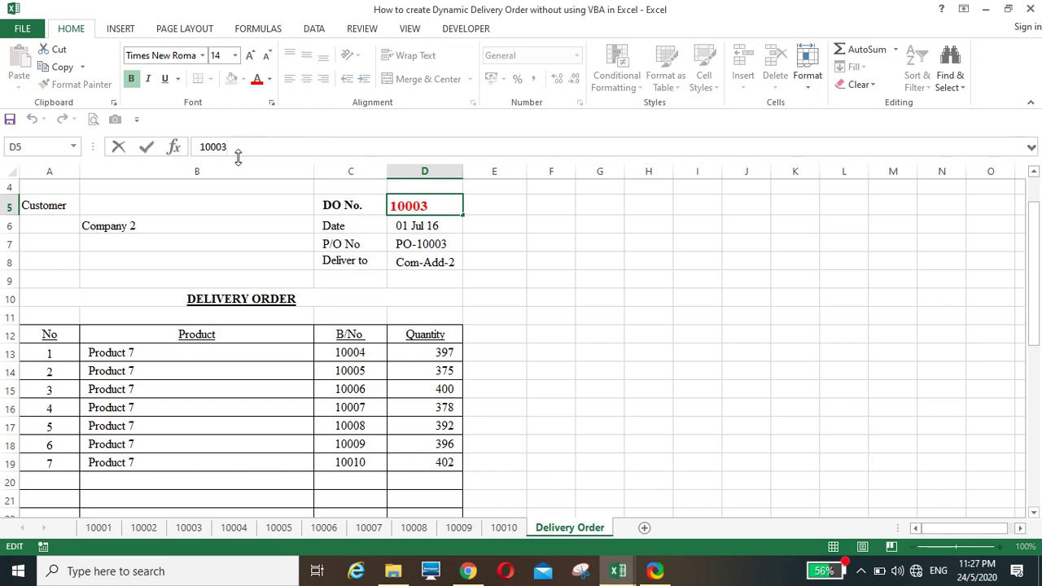
key(BackSpace)
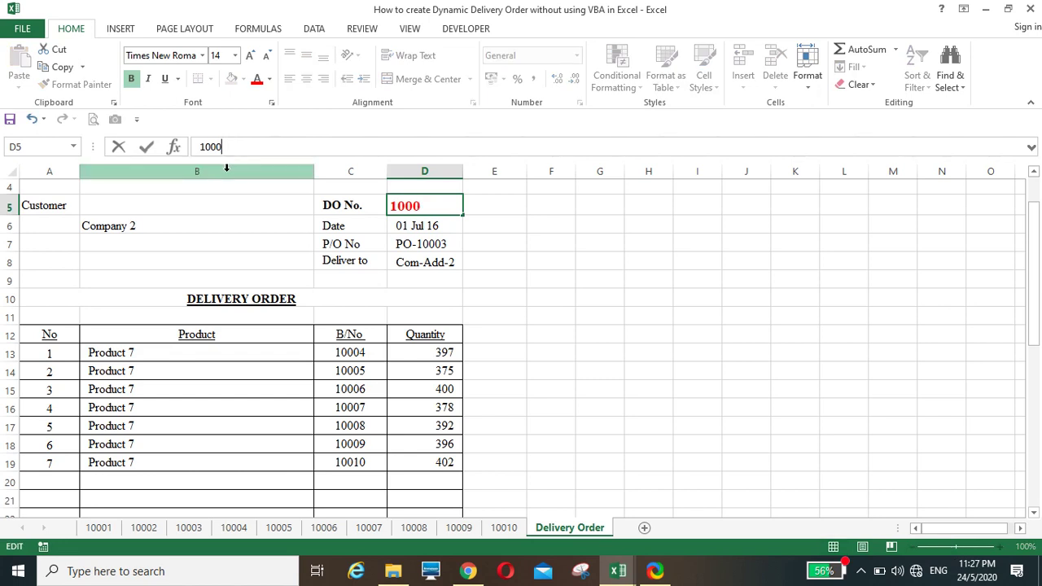
key(Return)
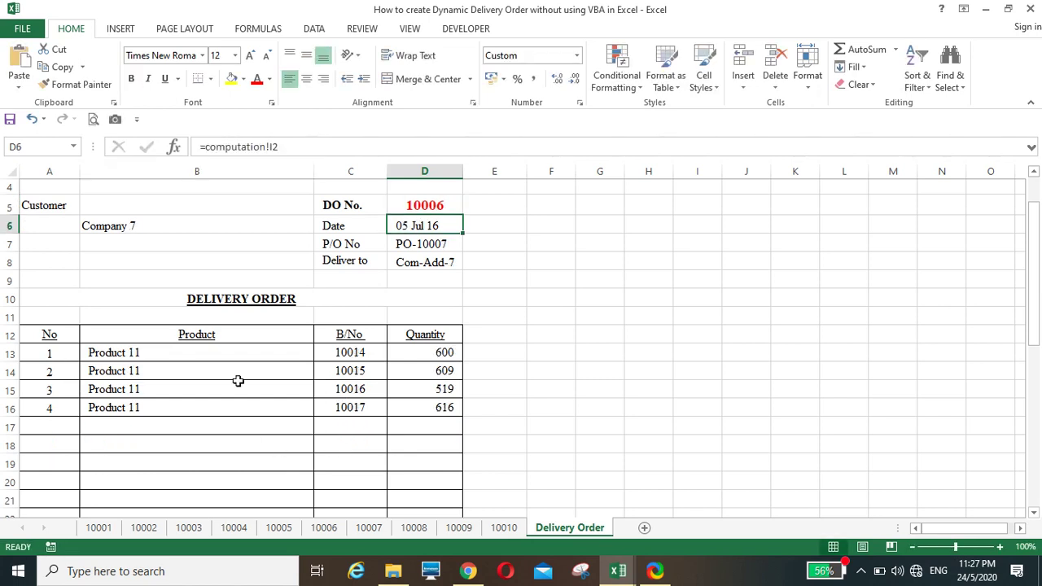
Step: Replace the DO No. in D5 of the Delivery Order sheet with the ninth delivery order's number
click(413, 204)
click(247, 147)
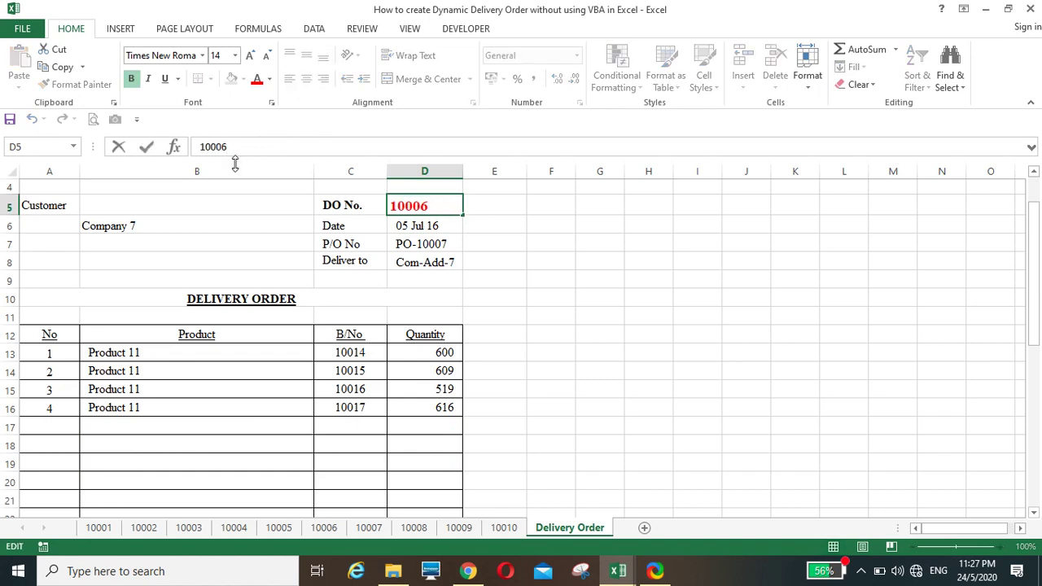
key(BackSpace)
text(9)
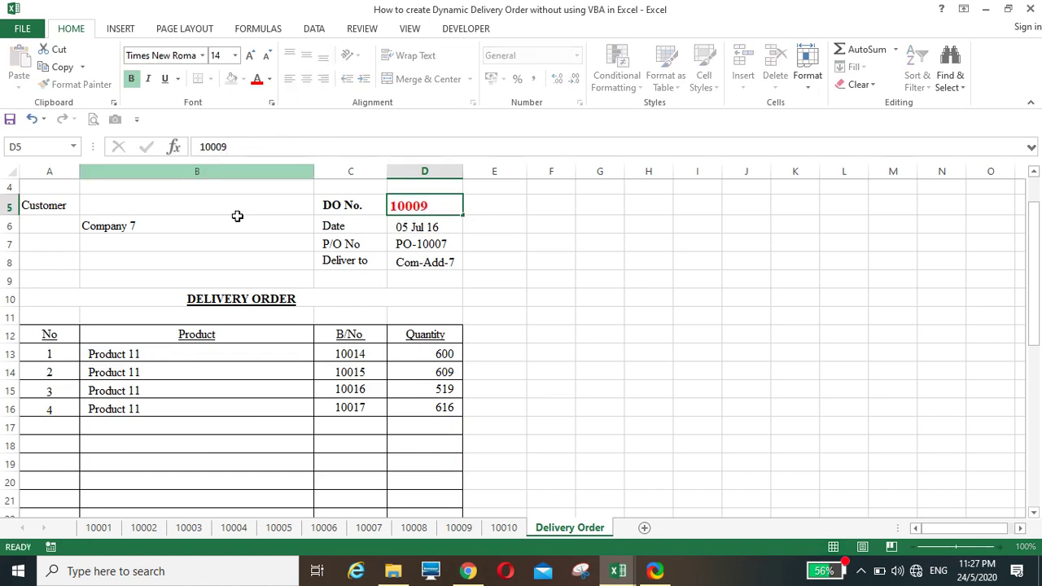
key(Return)
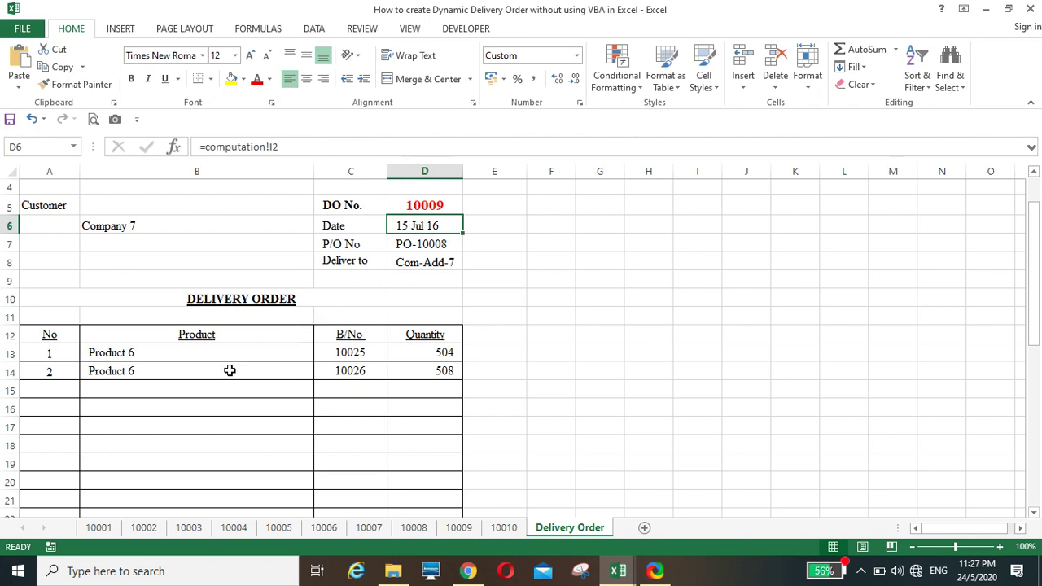
Step: Examine the first four numbered delivery order sheets and the last numbered one
click(98, 528)
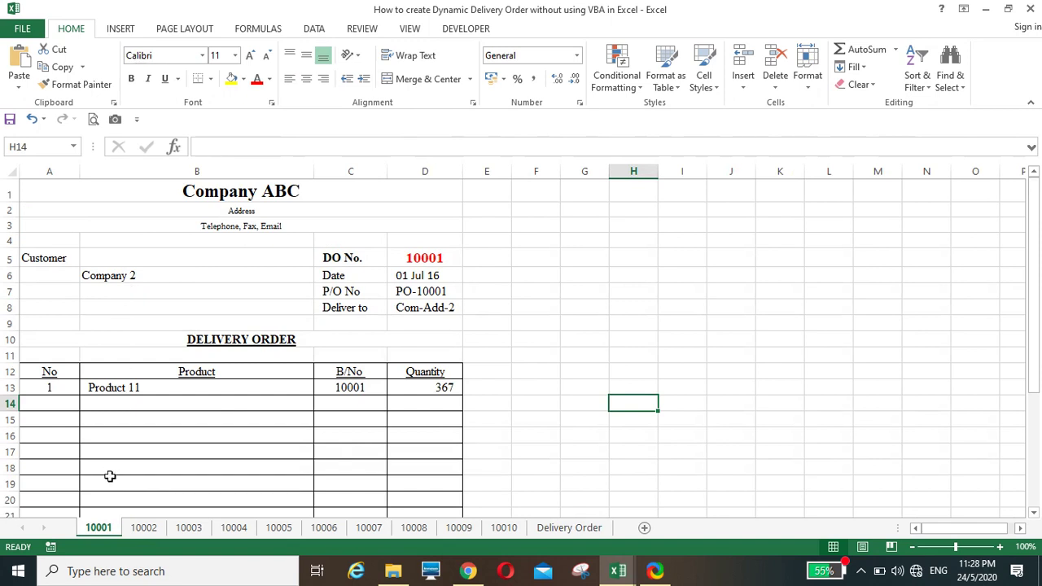
click(145, 528)
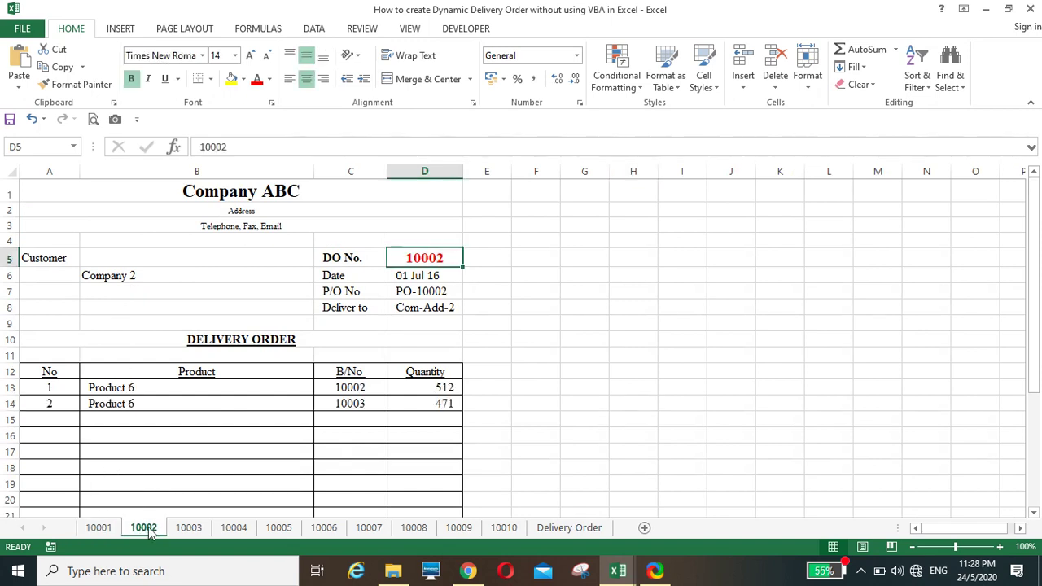
click(189, 530)
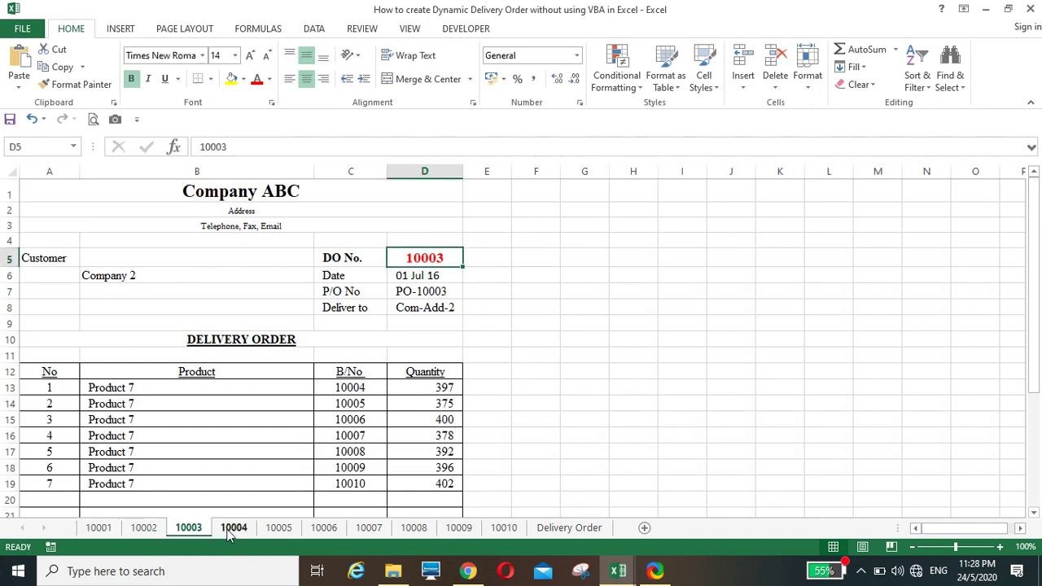
click(231, 528)
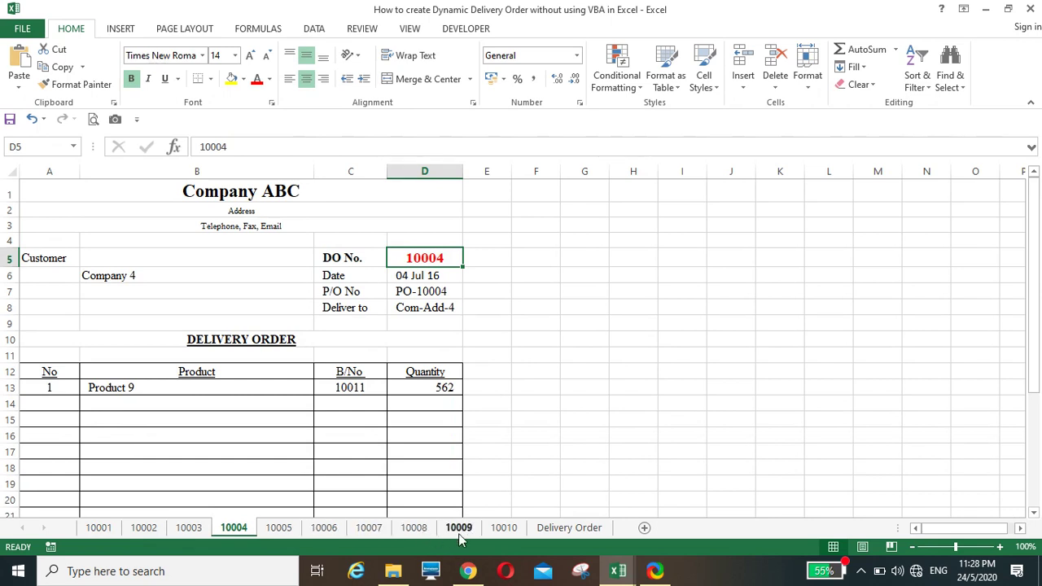
click(505, 528)
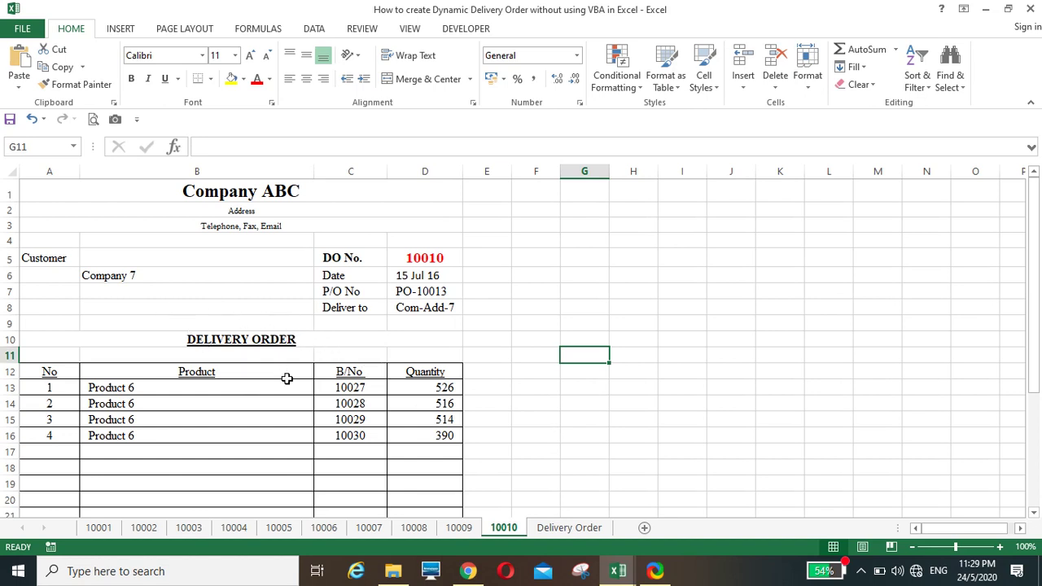
Step: Switch to the workbook with the DO Keyin sheet and look through its Delivery Order, computation and DO Keyin sheets
mouse_move(621, 580)
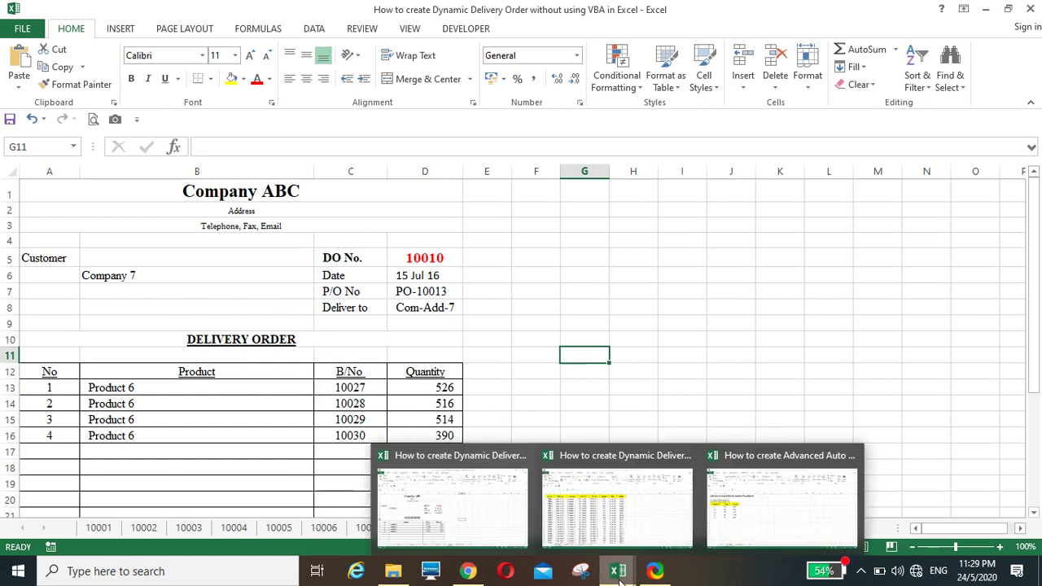
click(599, 528)
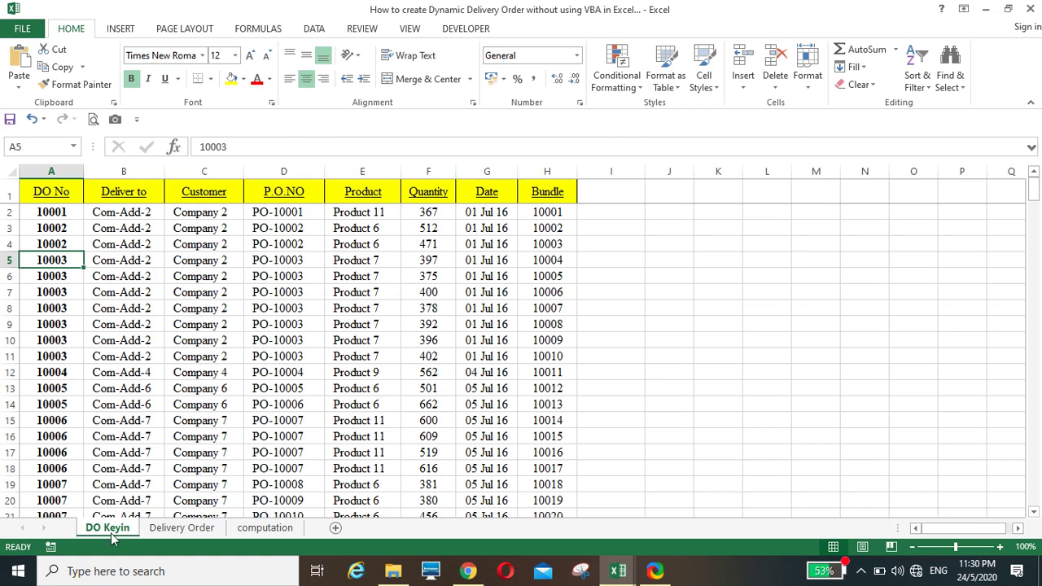
click(166, 531)
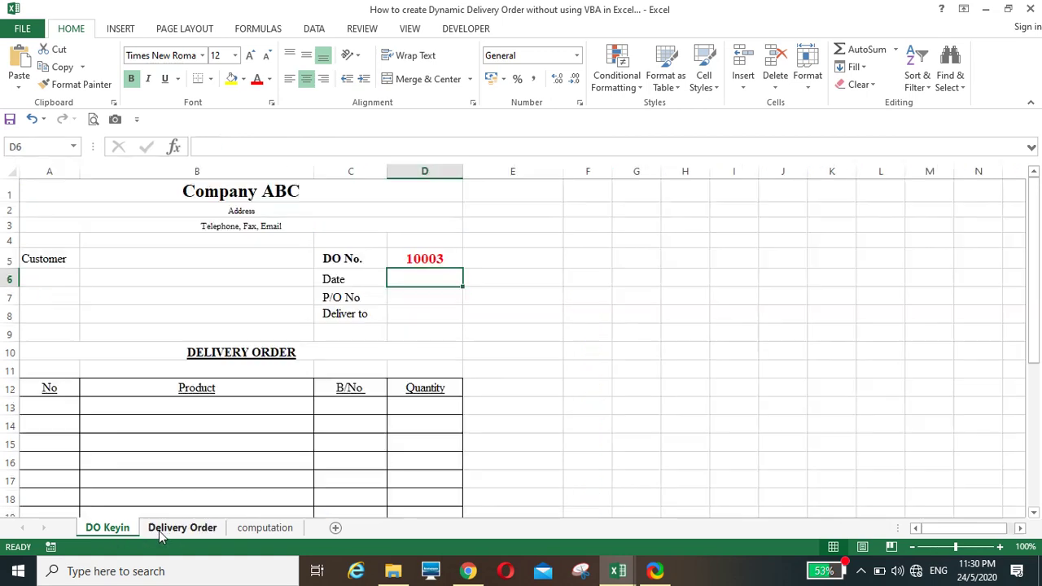
click(252, 531)
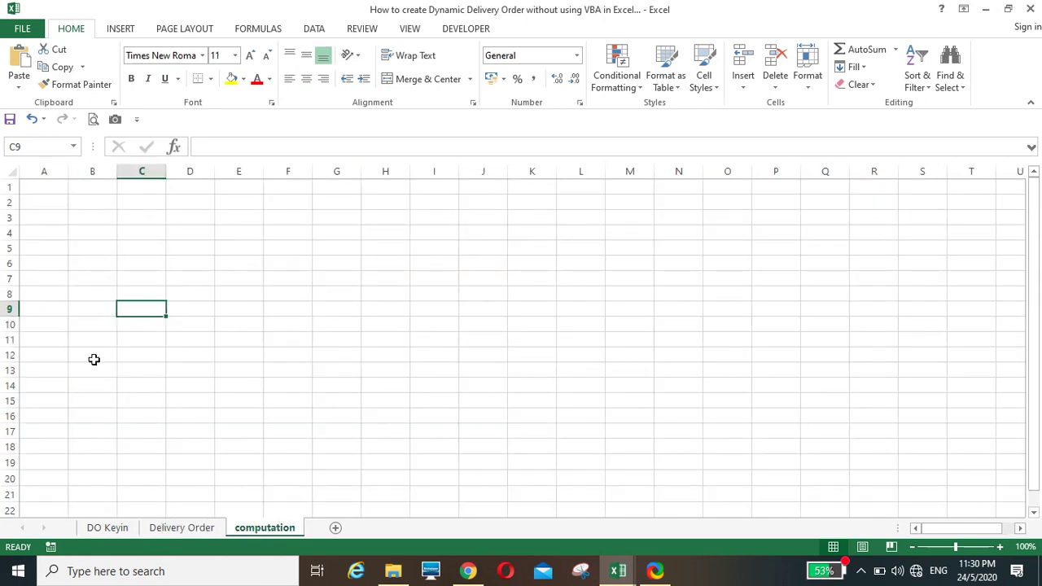
click(104, 530)
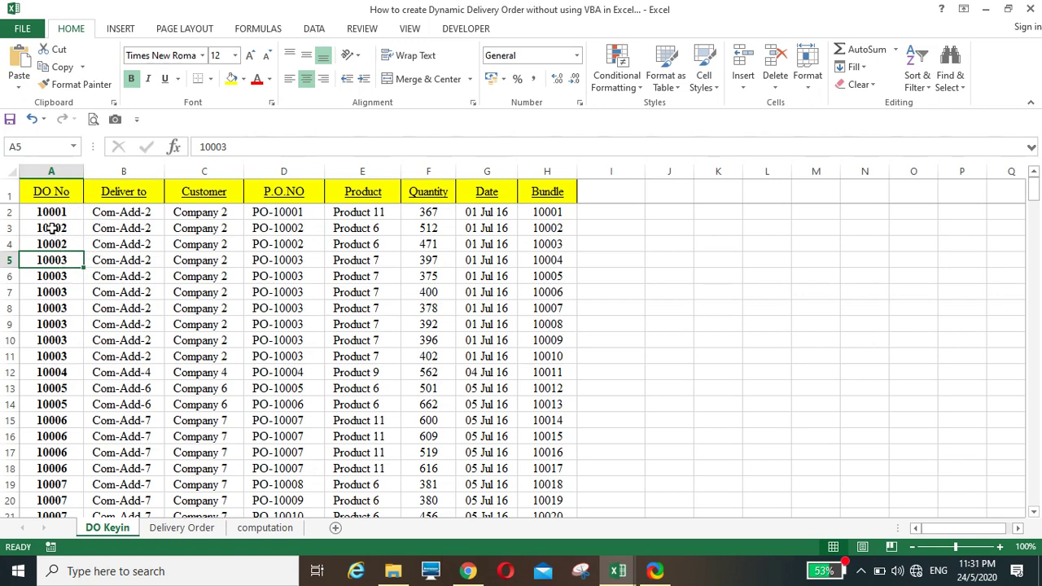
Step: Examine the grouped DO No entries in A3:A4, A5:A11 and A12 of the DO Keyin sheet
click(51, 228)
drag(83, 236, 73, 249)
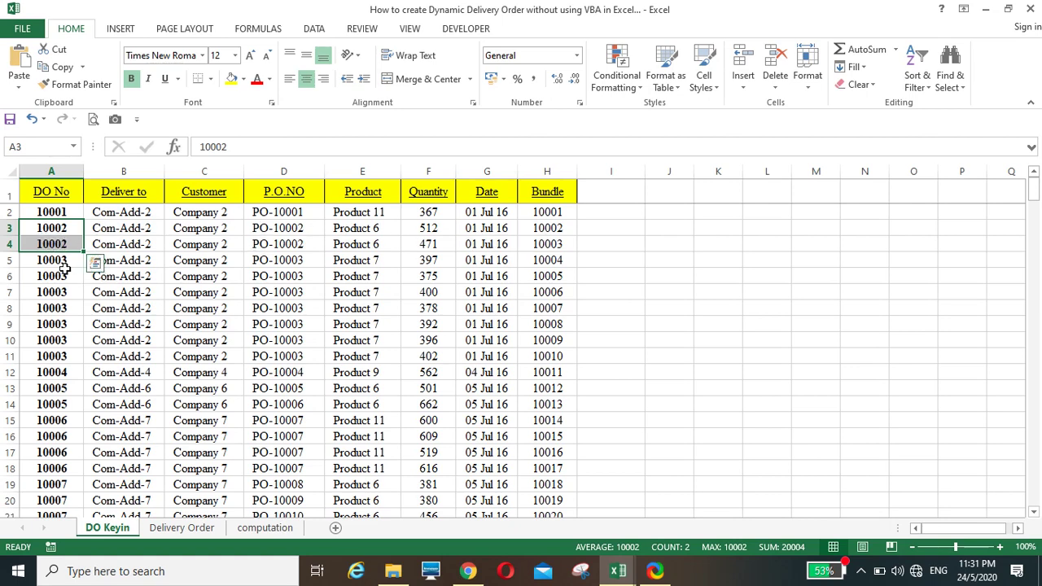
drag(59, 260, 71, 353)
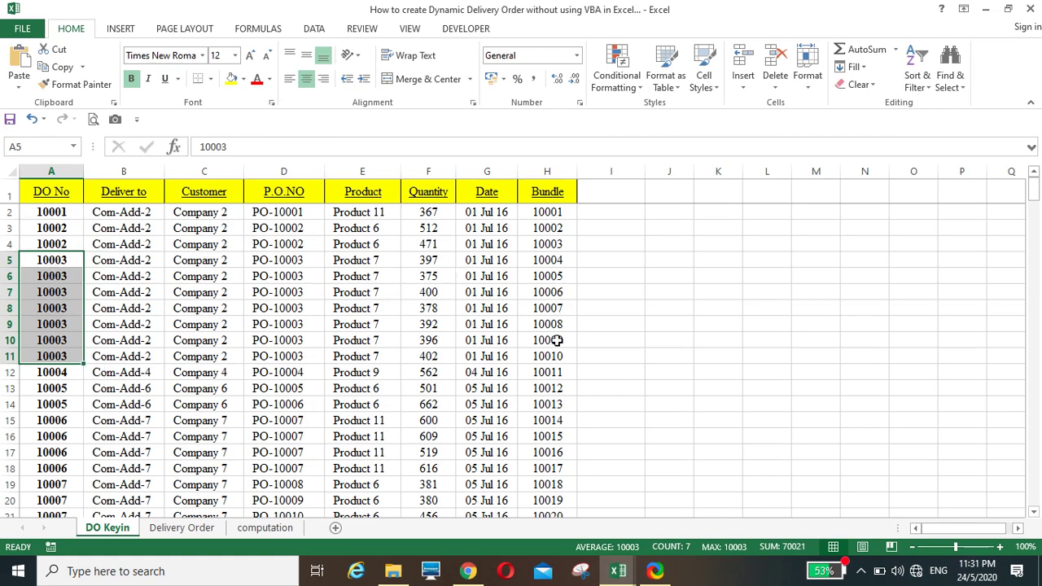
click(60, 376)
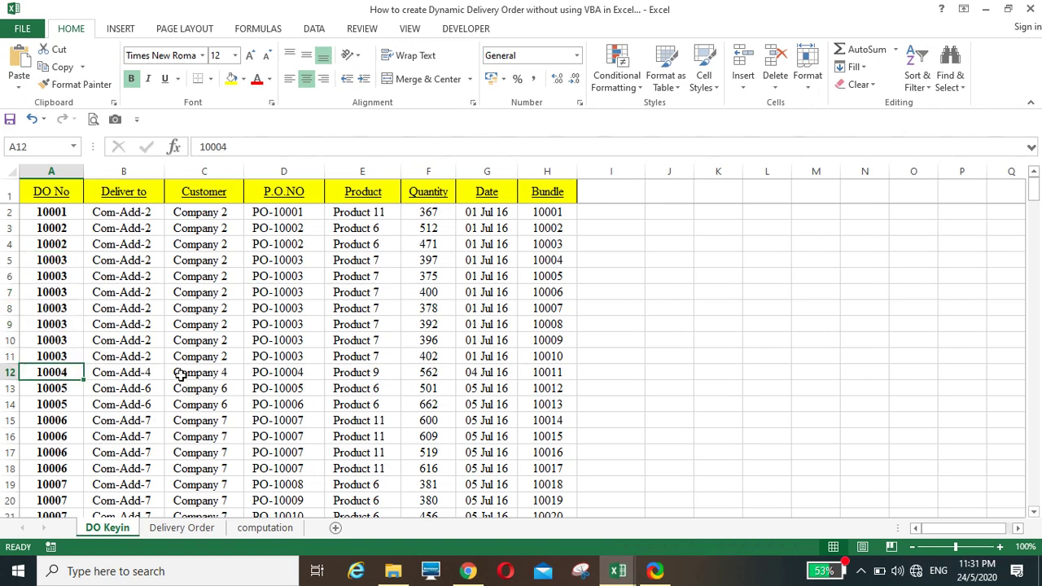
Step: Set the DO No. in D5 of the Delivery Order sheet to the first order's number from the DO Keyin data
click(174, 529)
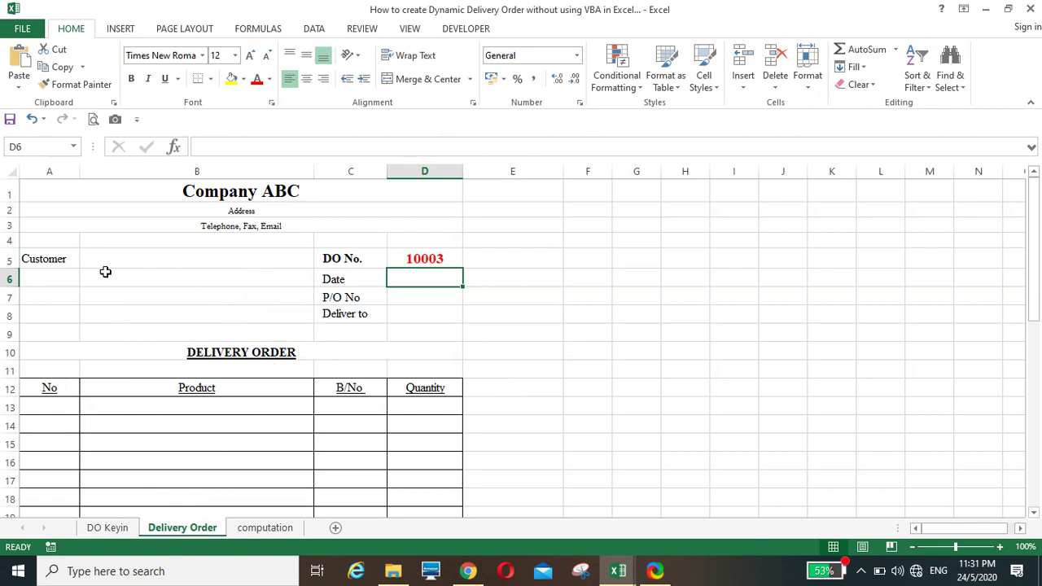
click(407, 259)
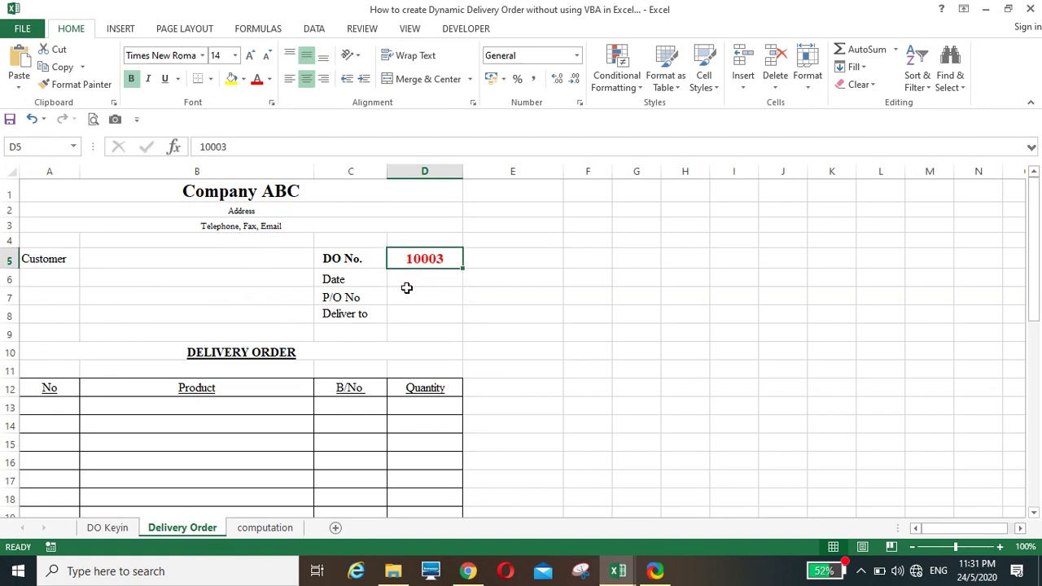
text(1000)
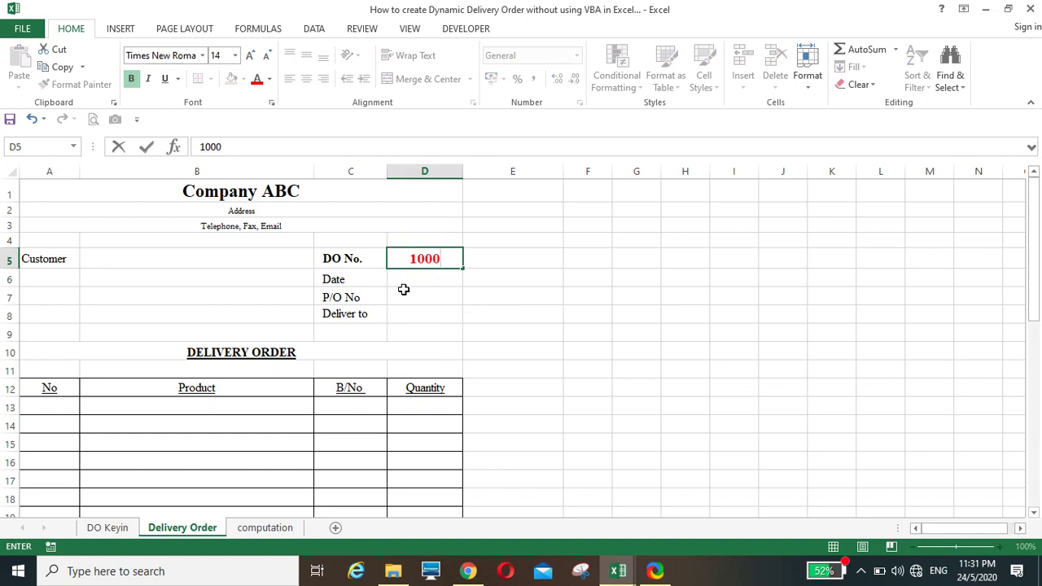
text(1)
click(521, 315)
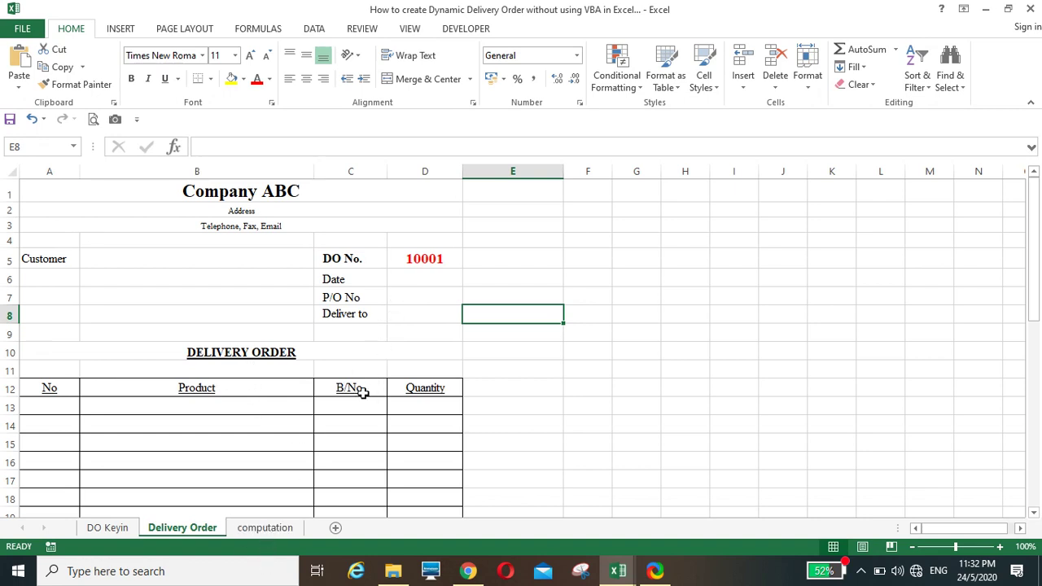
Step: Link cell A1 of the computation sheet to the DO No. with the formula ='Delivery Order'!D5
click(258, 532)
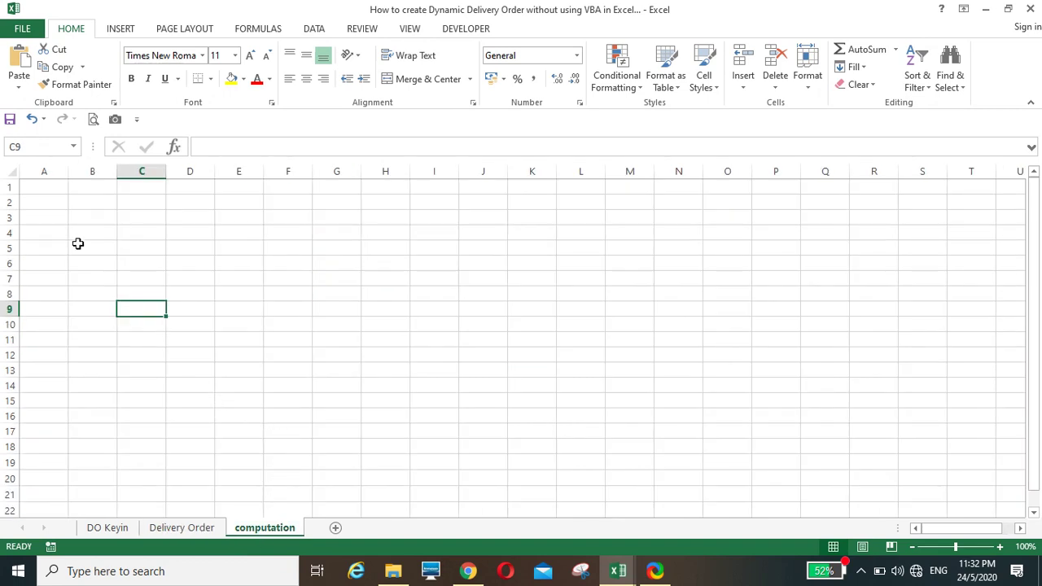
click(45, 188)
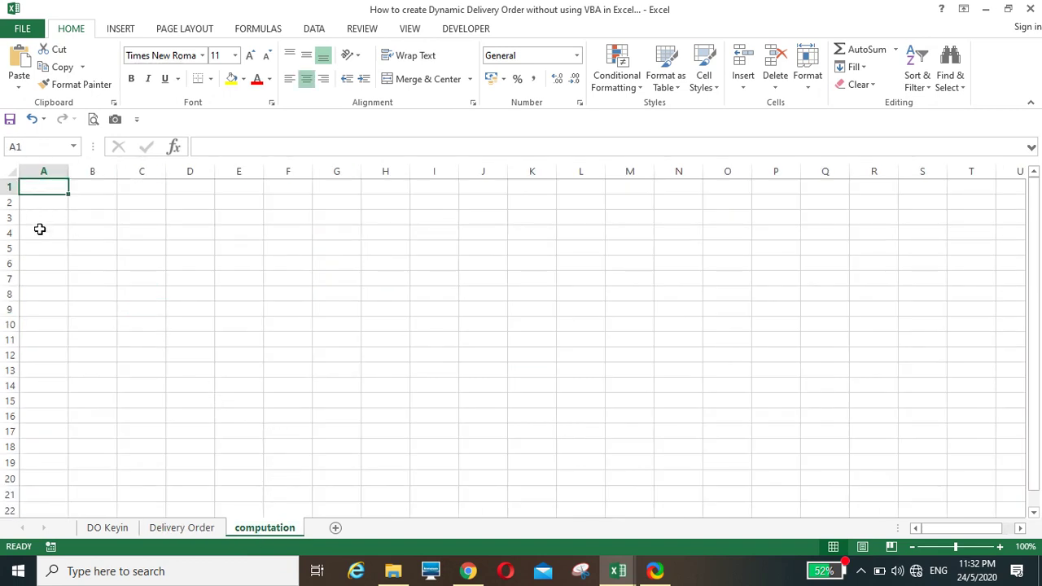
text(=)
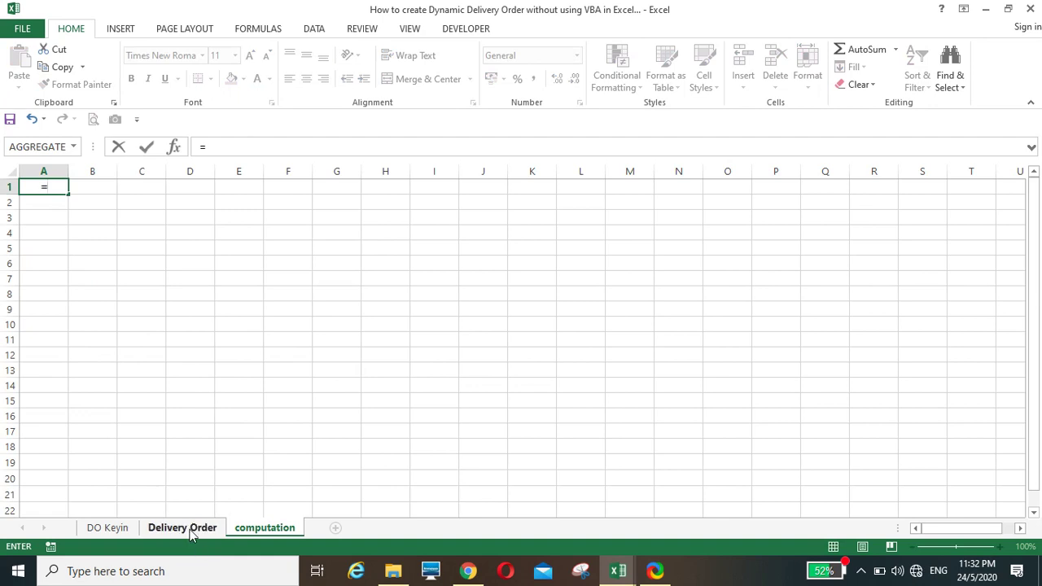
click(186, 528)
click(422, 257)
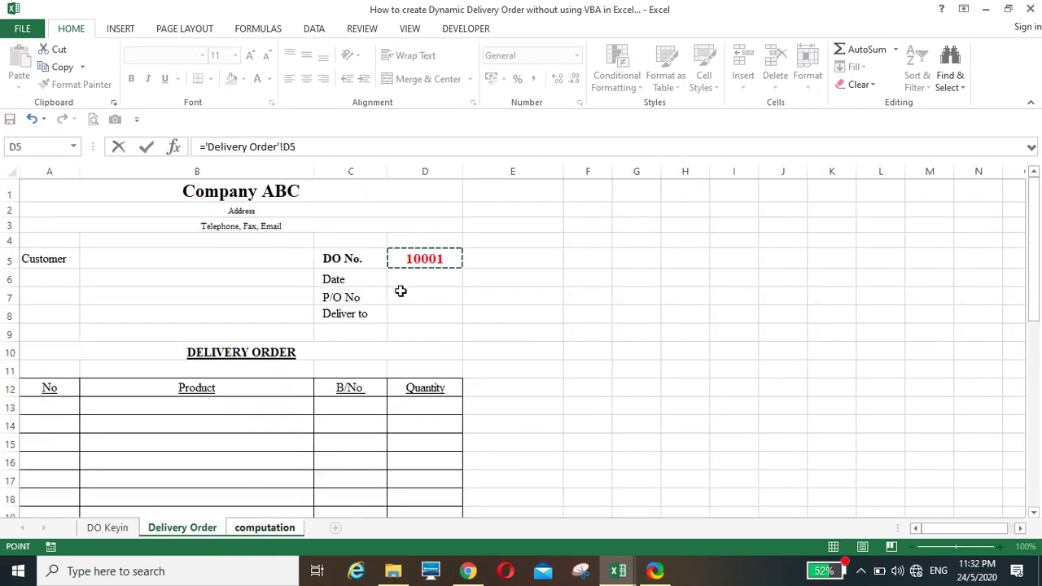
key(Return)
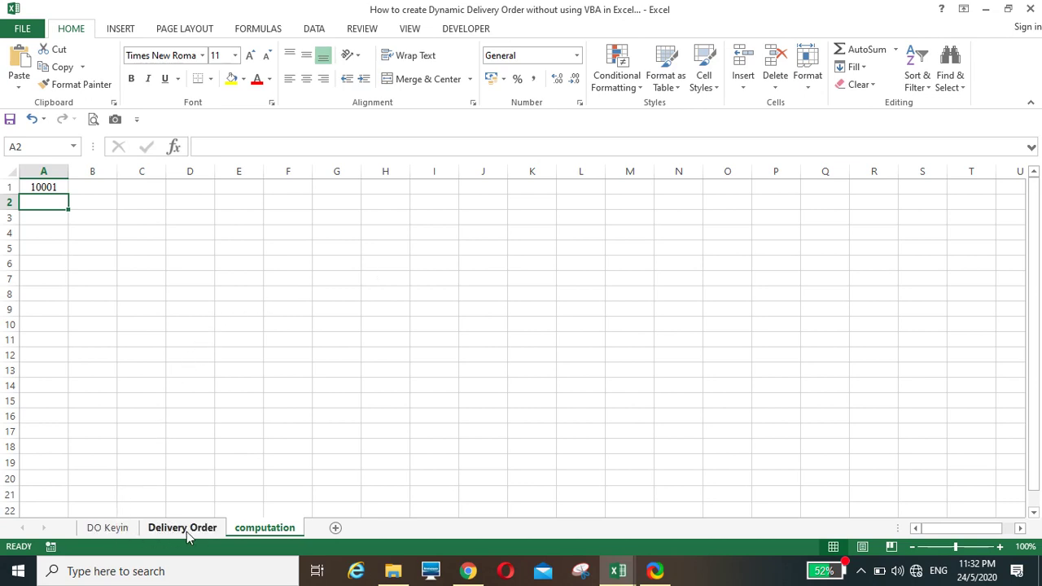
Step: Review the linked formula in A1 of the computation sheet and the first DO No entry in A2 of the DO Keyin sheet
click(110, 529)
click(176, 528)
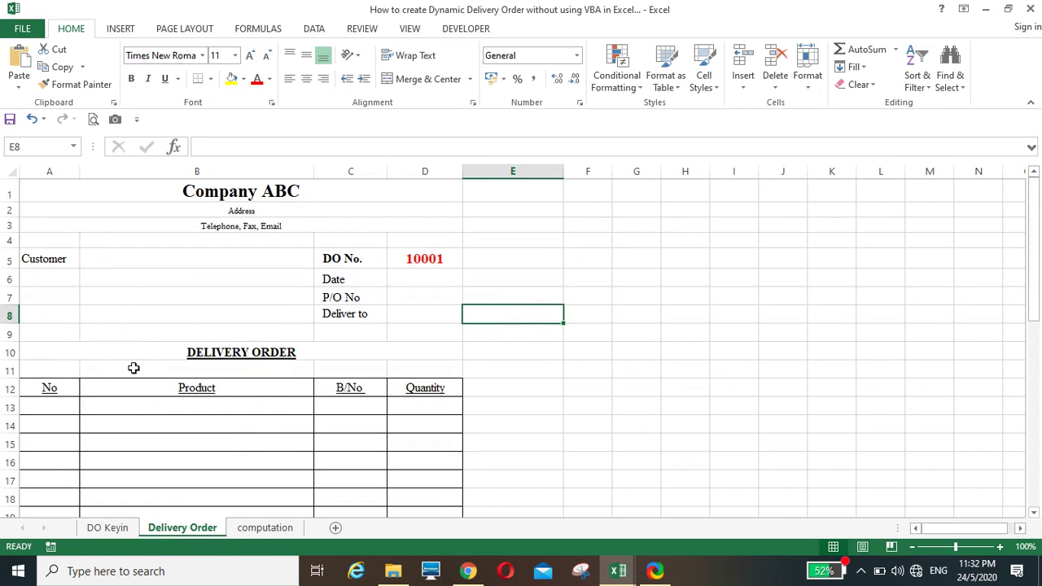
click(244, 527)
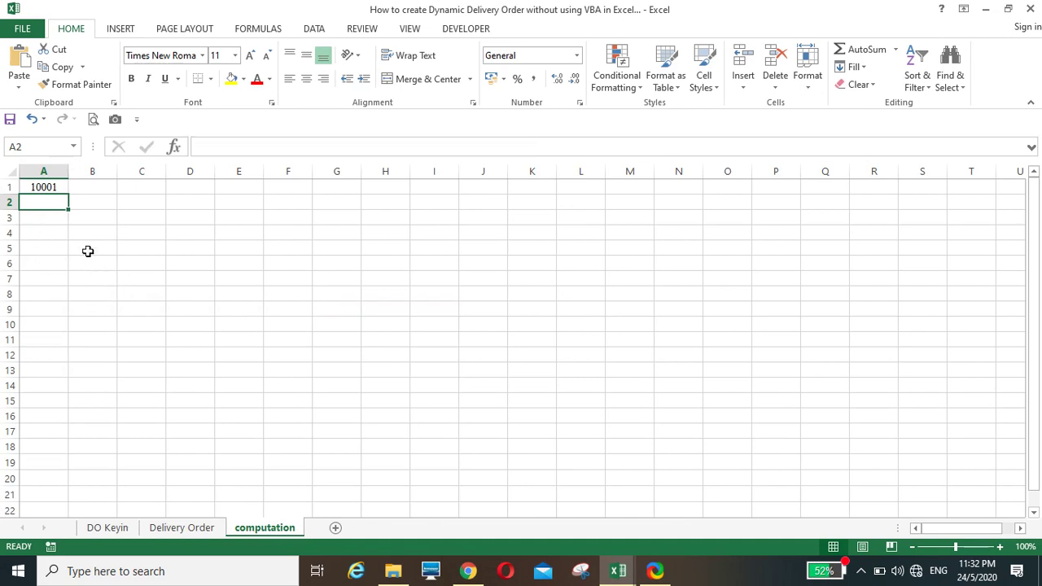
click(47, 187)
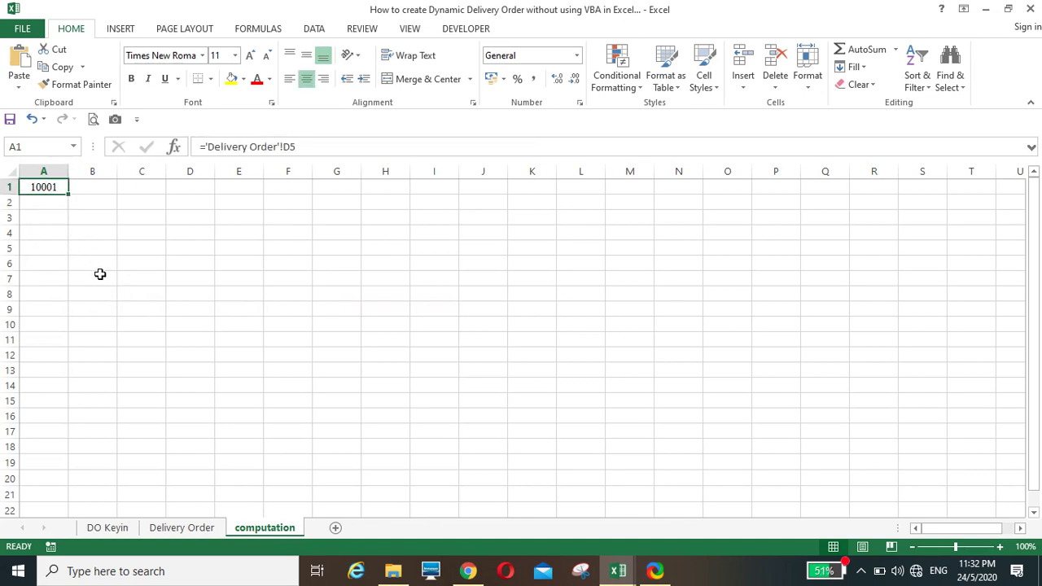
click(109, 528)
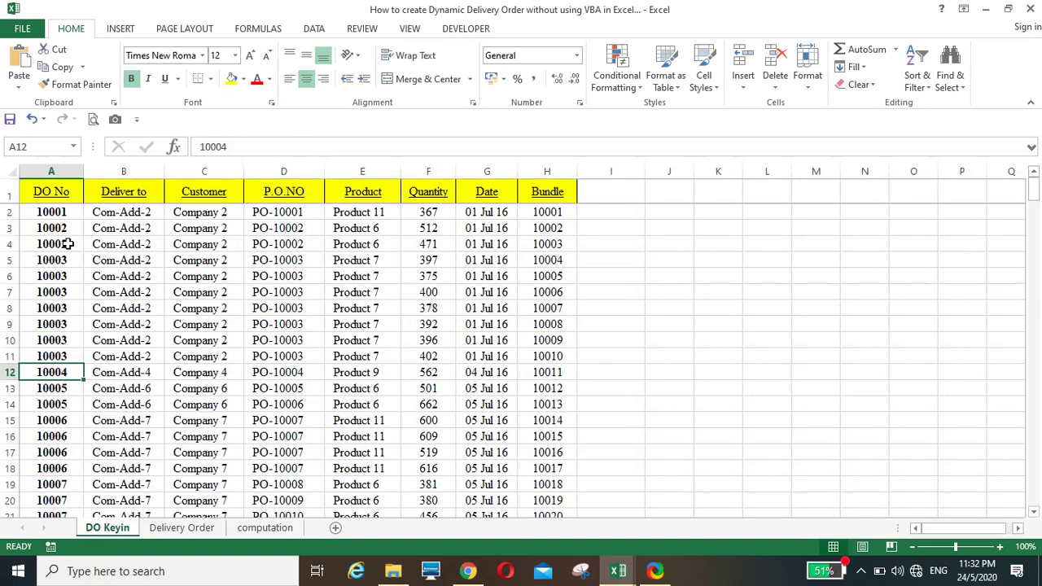
click(43, 211)
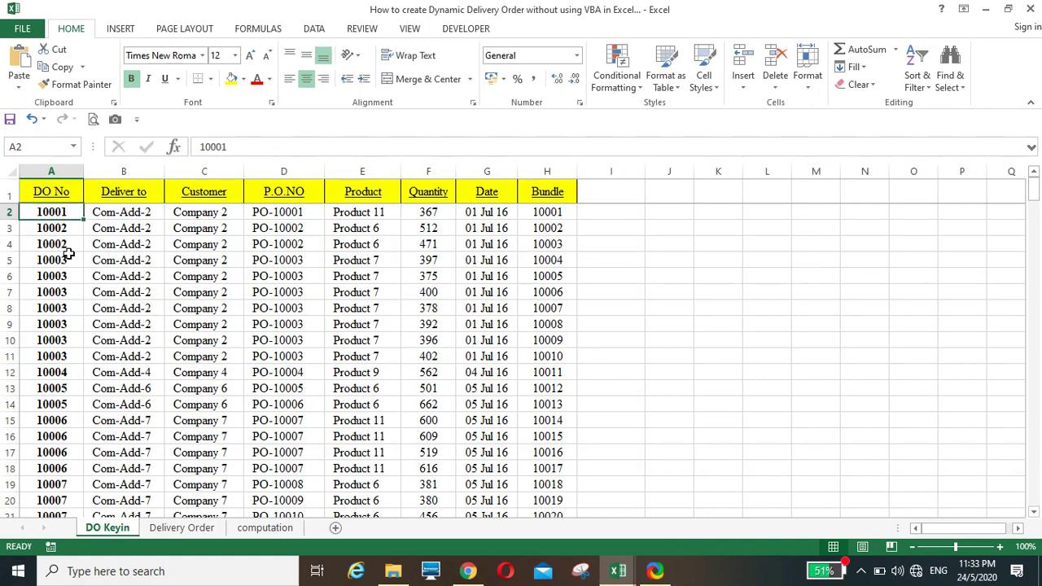
Step: Examine the repeated and single DO No entries in rows 3 to 14 of the DO Keyin sheet
click(61, 228)
drag(82, 236, 61, 358)
click(62, 372)
click(59, 388)
drag(82, 396, 54, 407)
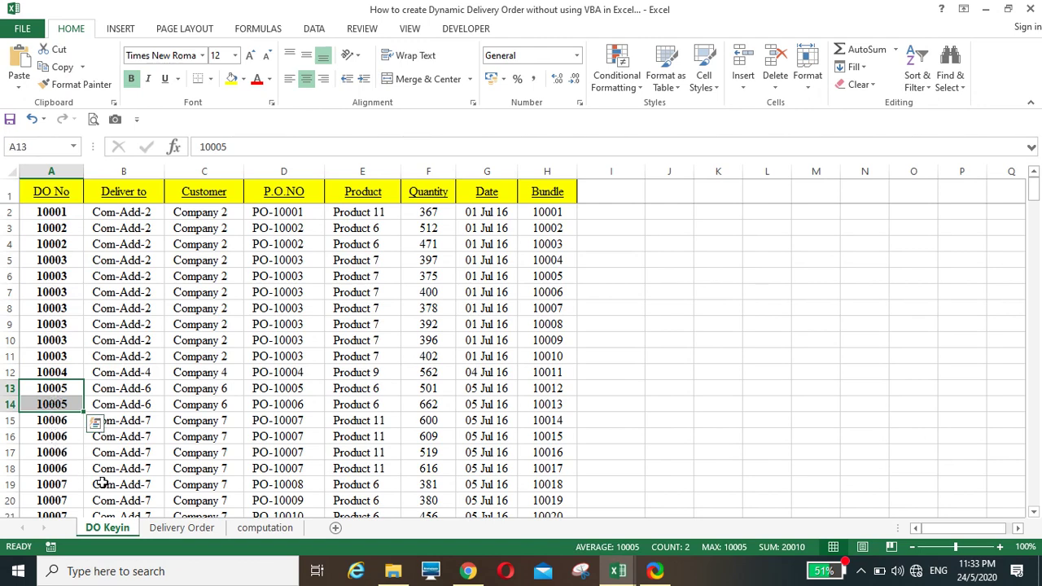
Step: Count the rows matching the DO No. in B1 of the computation sheet with =COUNTIF('DO Keyin'!A:A,computation!A1)
click(254, 534)
click(94, 186)
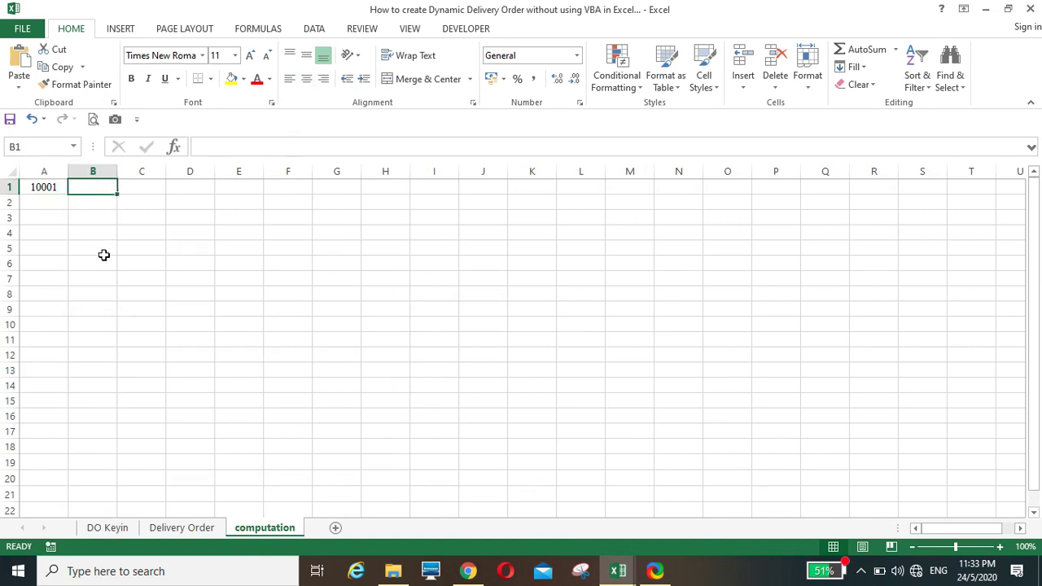
text(=co)
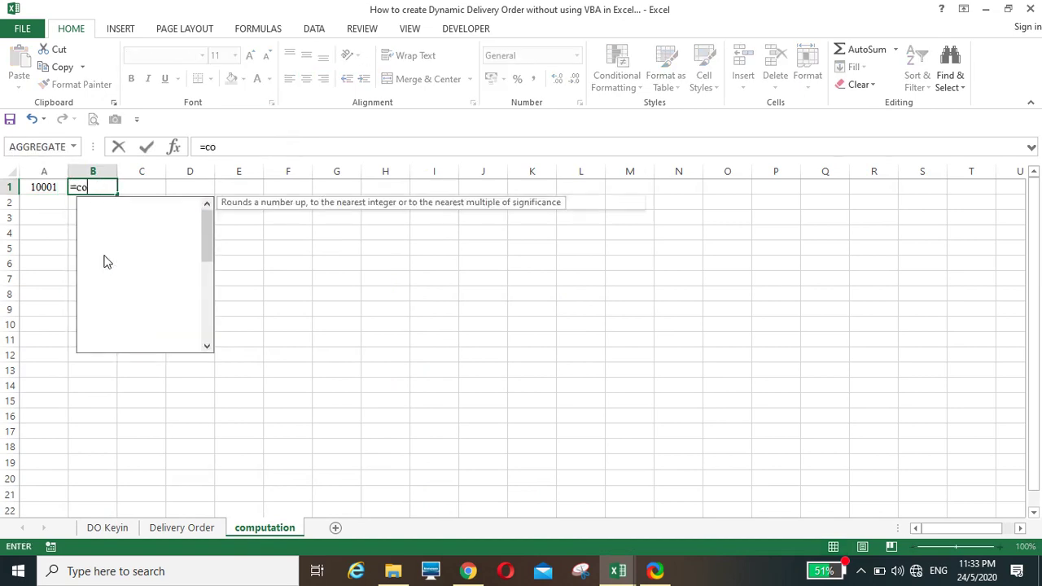
text(untif)
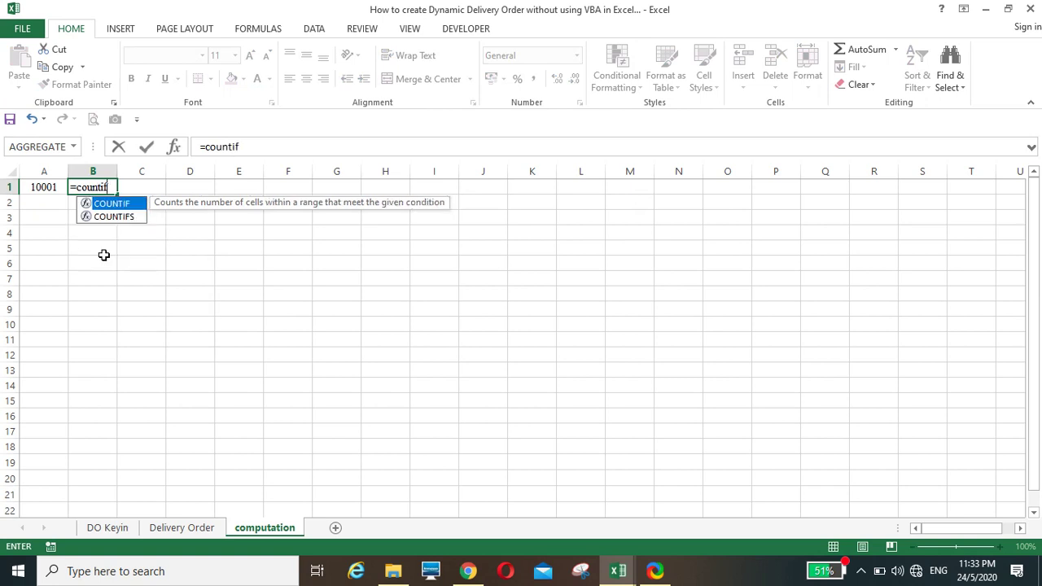
text(()
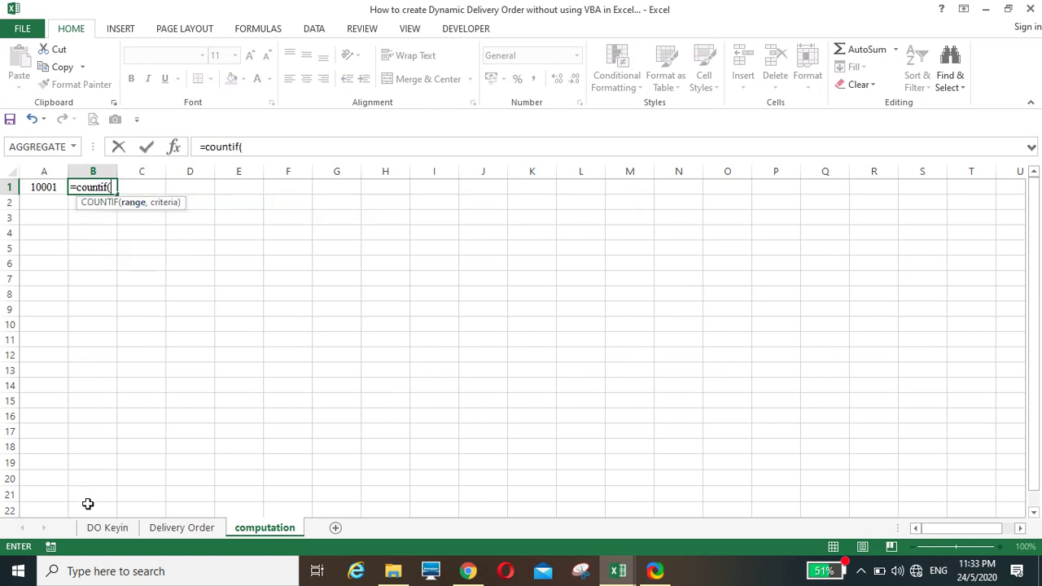
click(104, 531)
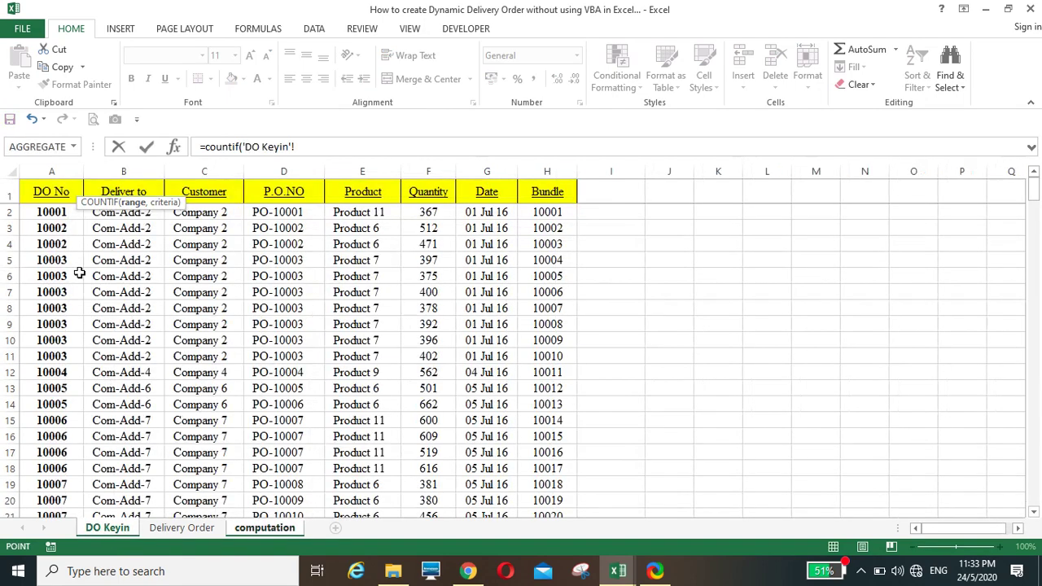
click(52, 171)
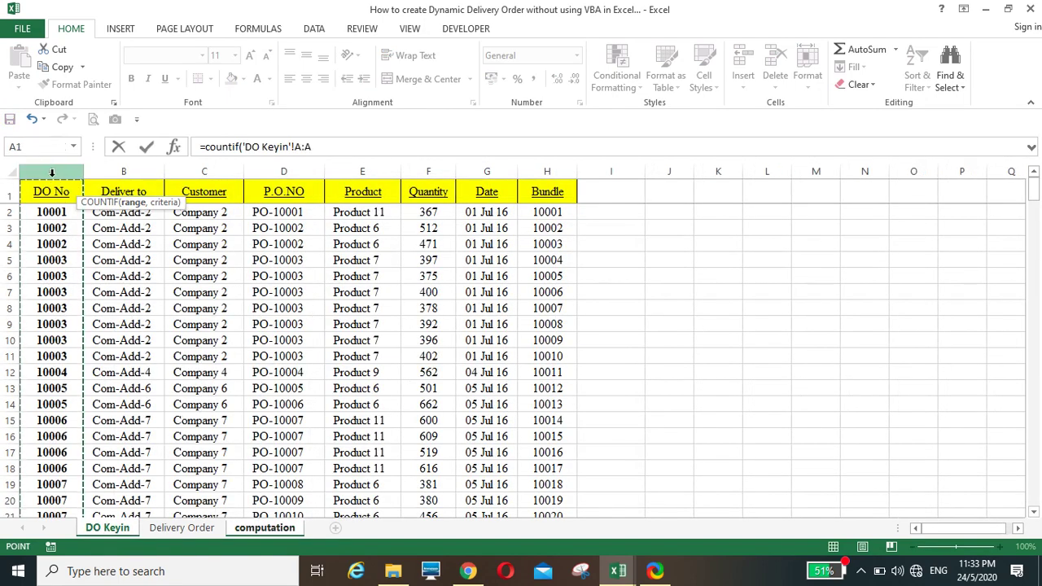
text(,)
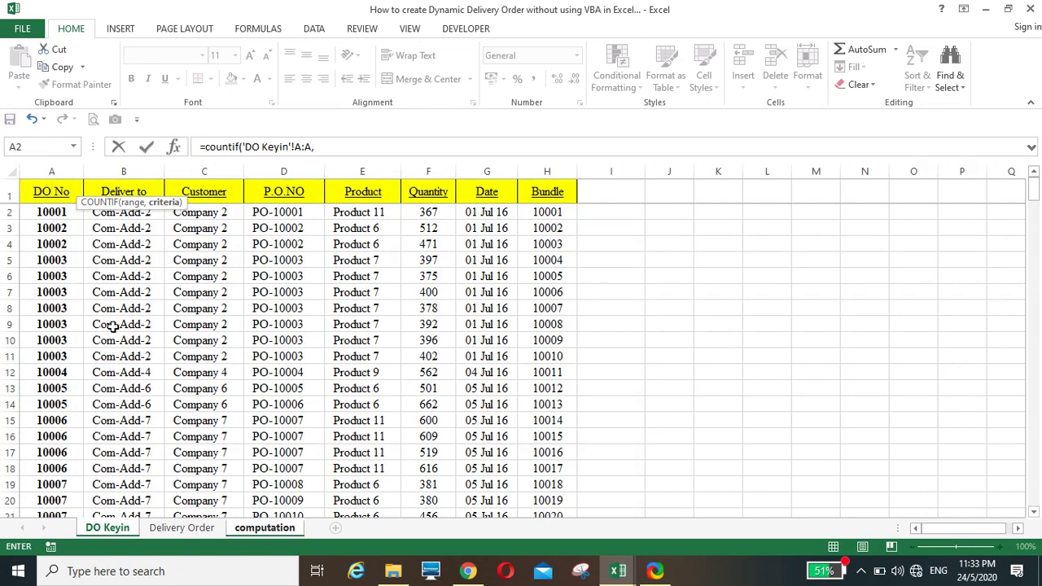
click(257, 529)
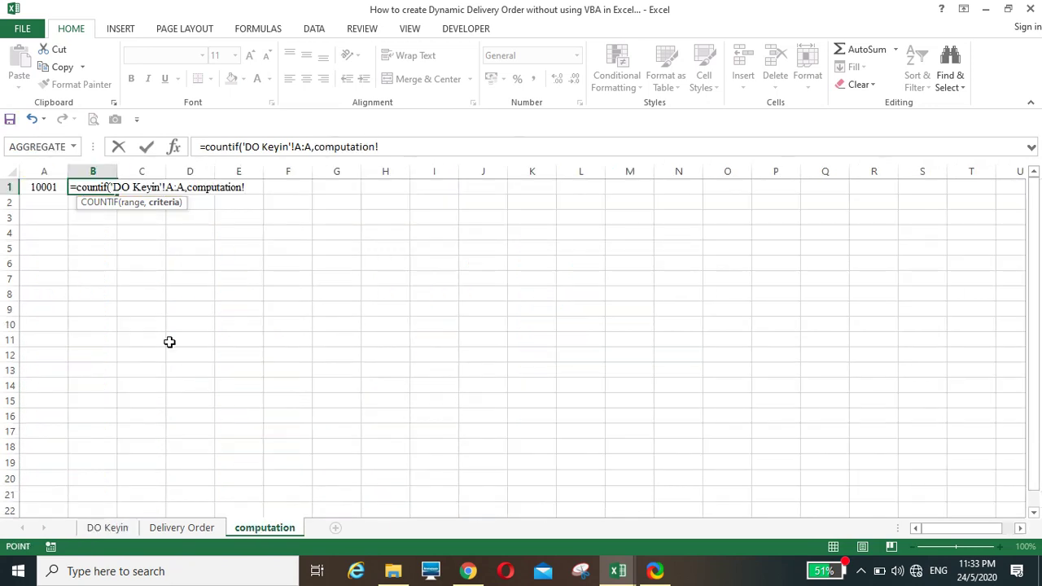
click(44, 188)
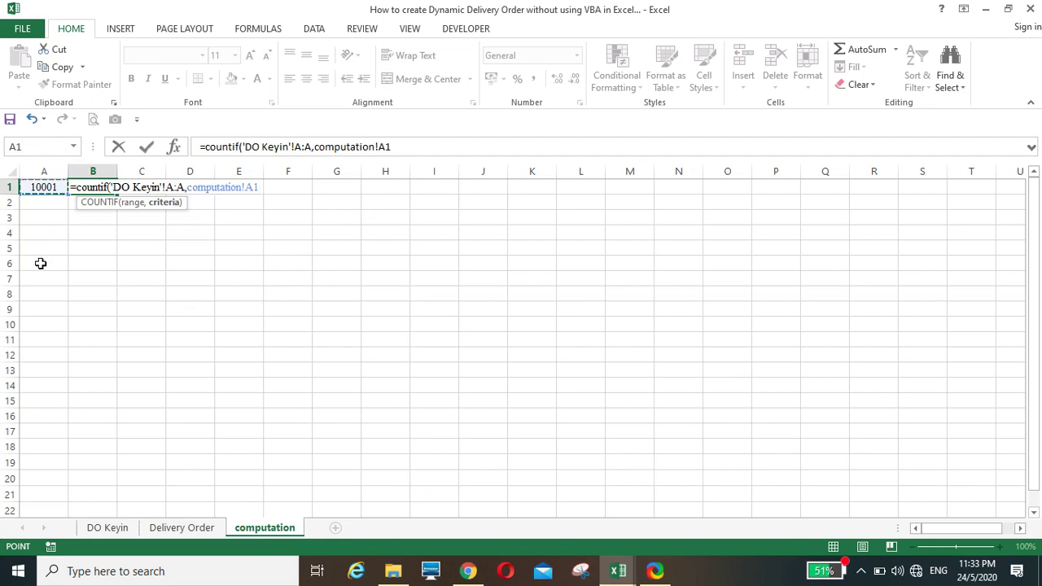
text())
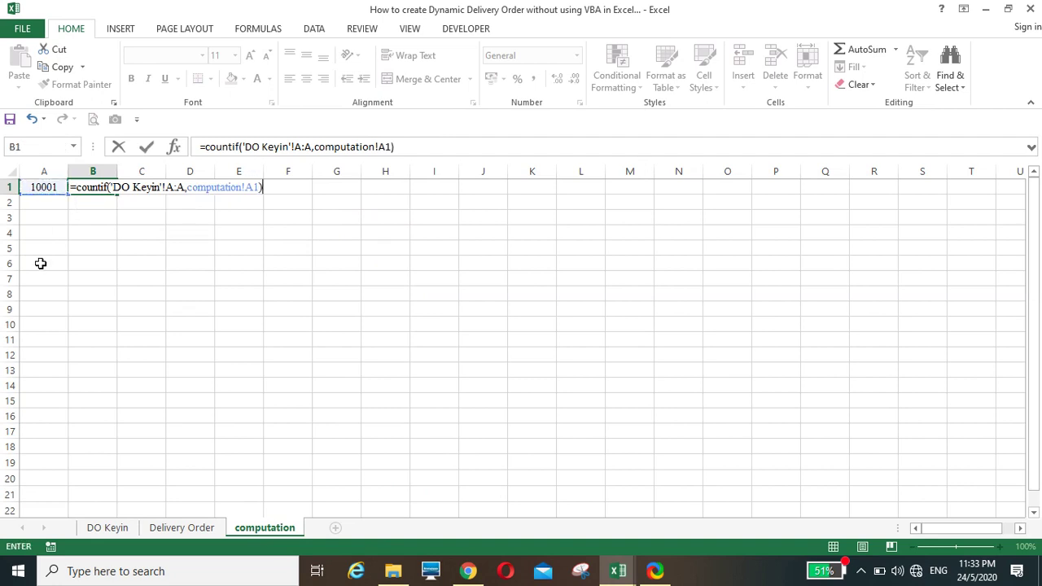
key(Return)
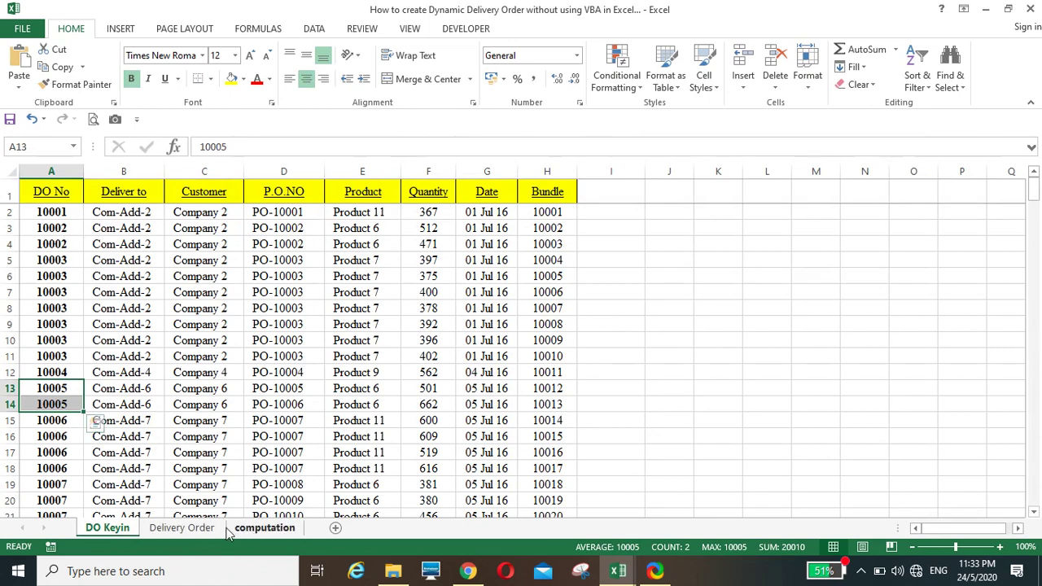
Step: Change the DO No. in D5 of the Delivery Order sheet to the order number listed in rows 5 to 11 of DO Keyin
click(183, 528)
click(424, 259)
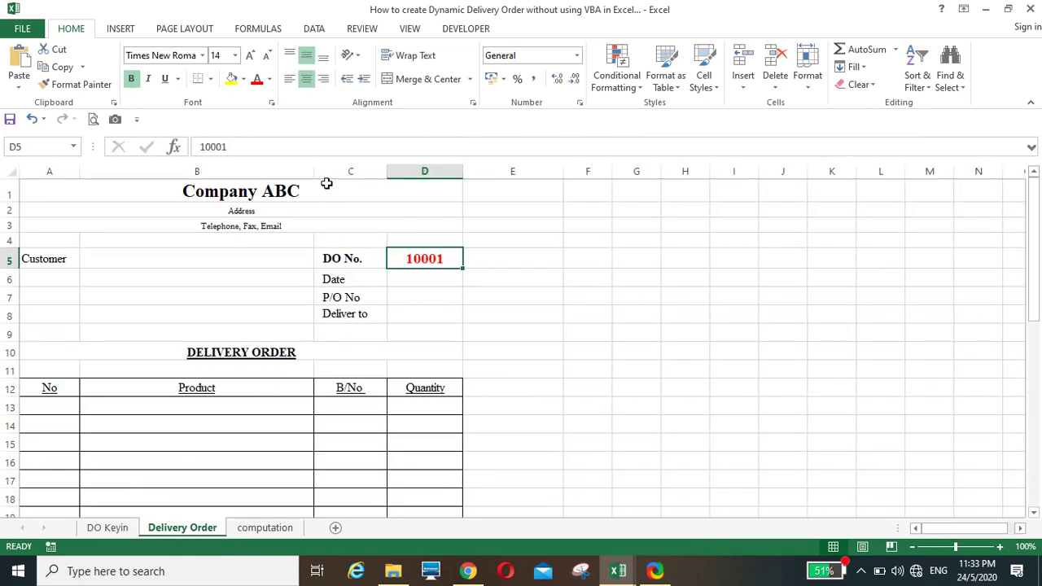
click(255, 146)
key(BackSpace)
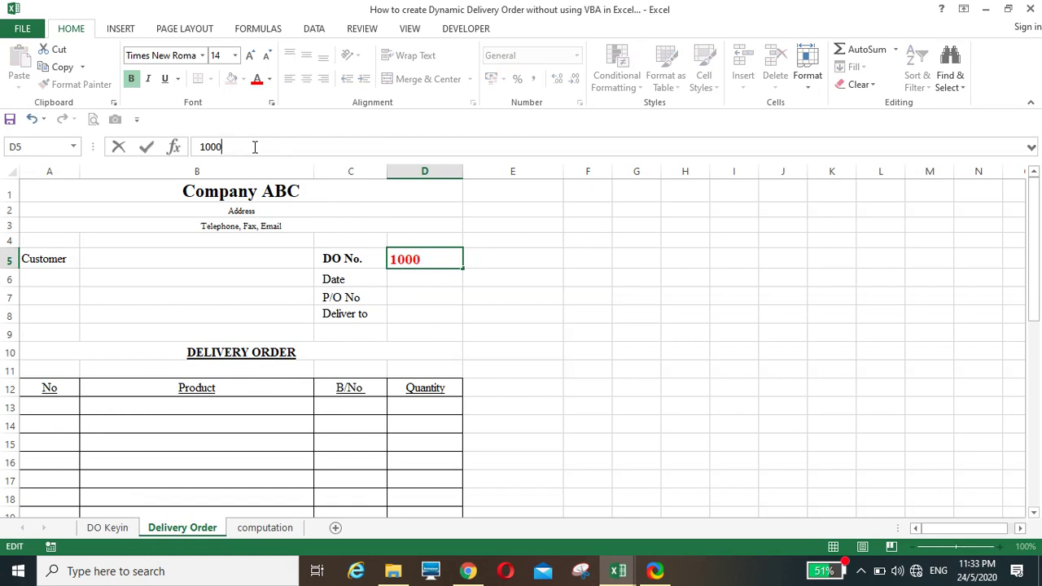
text(3)
key(Return)
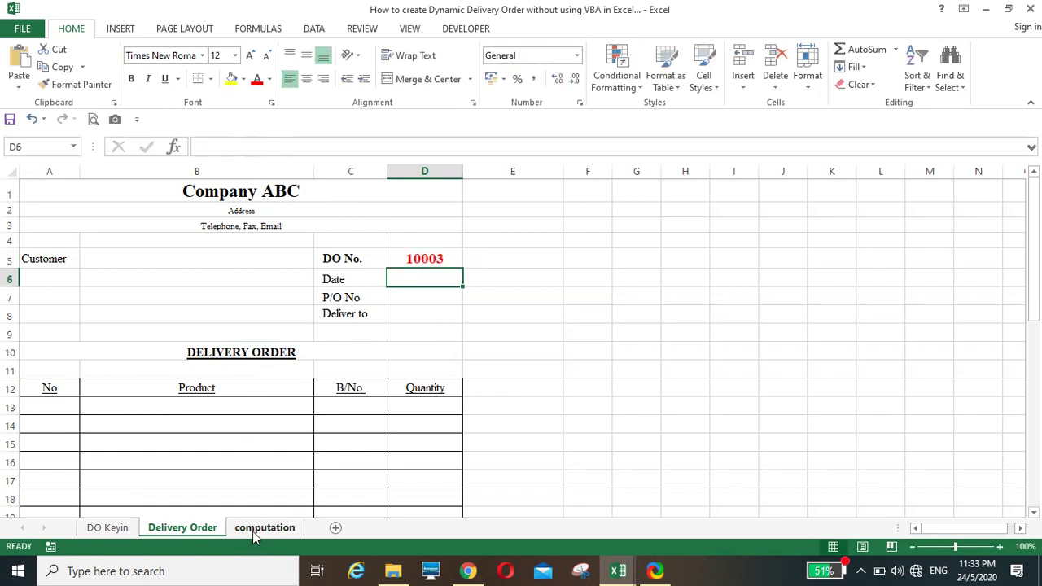
Step: Check the count in B1 of the computation sheet against the matching DO No entries in A5:A11 of DO Keyin
click(255, 529)
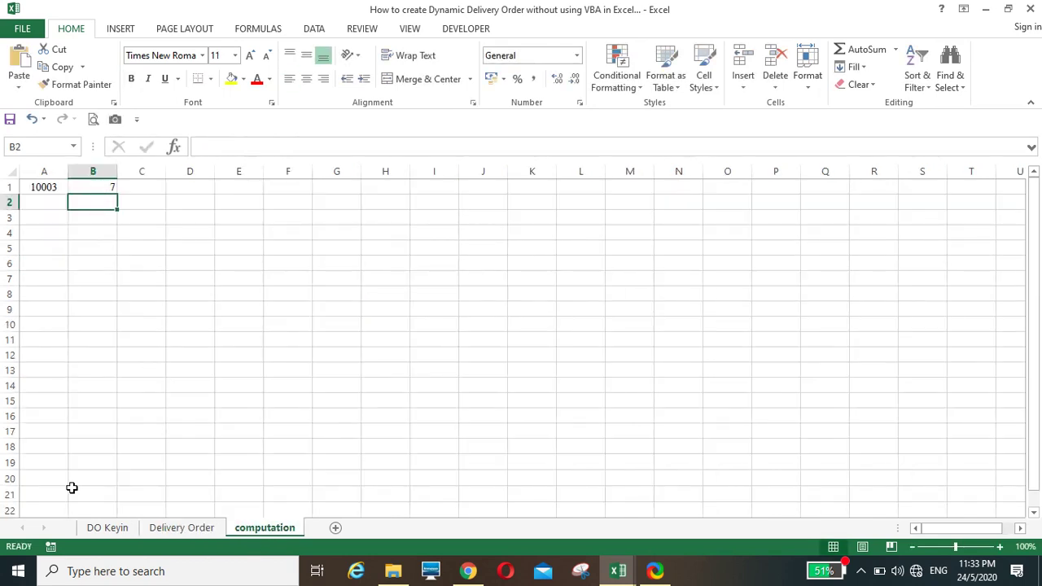
click(98, 536)
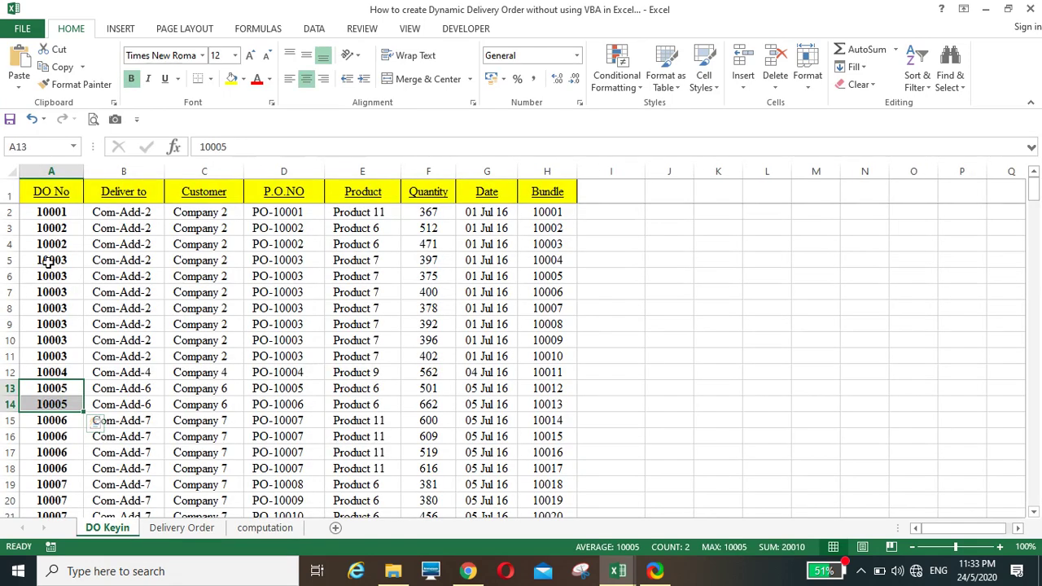
drag(47, 262, 52, 355)
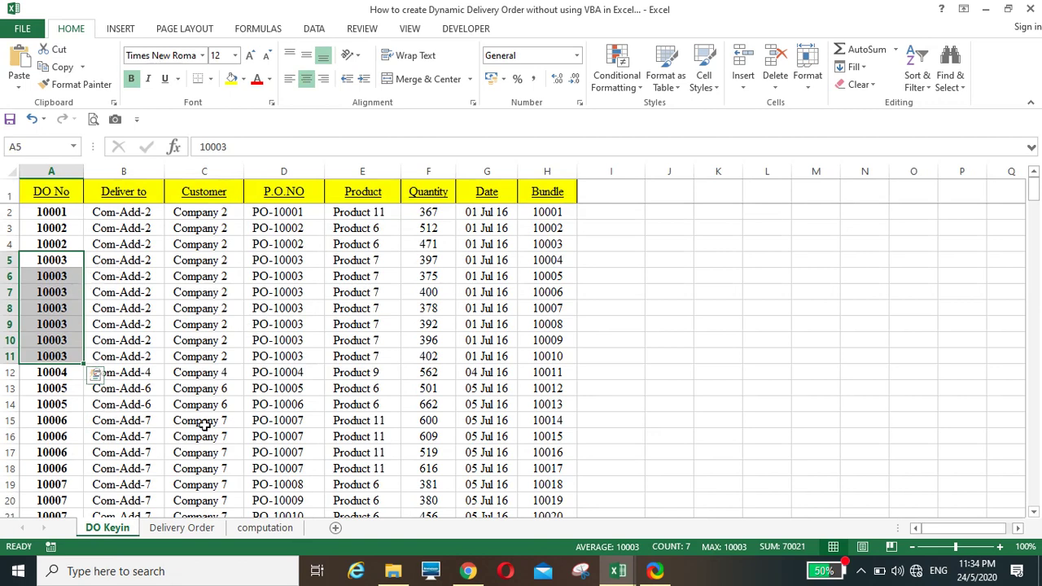
click(255, 530)
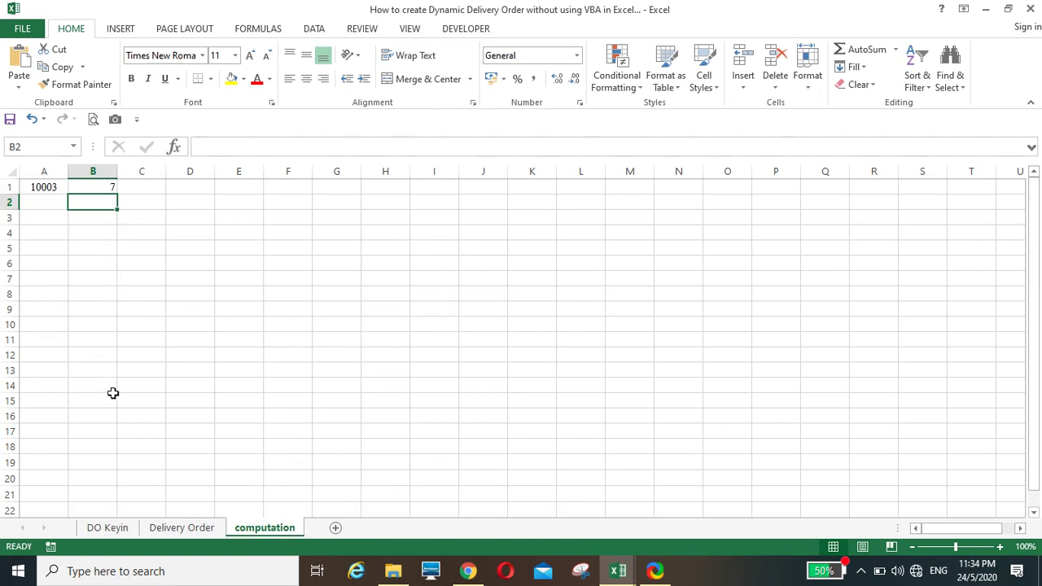
Step: Examine the row where each DO No group starts in the DO Keyin sheet, comparing A5 with A2 and A3
click(121, 532)
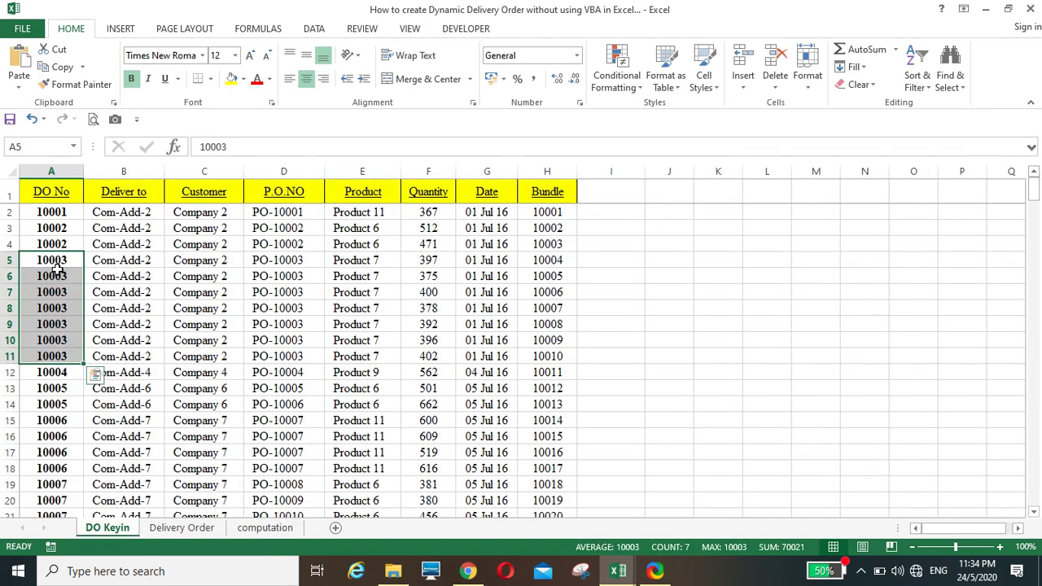
click(55, 263)
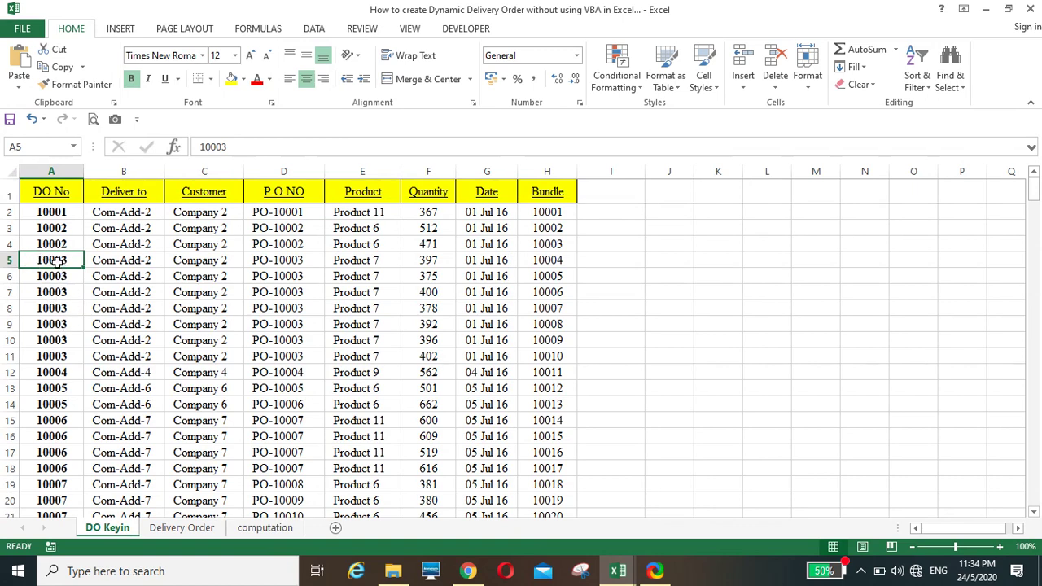
drag(54, 259, 47, 335)
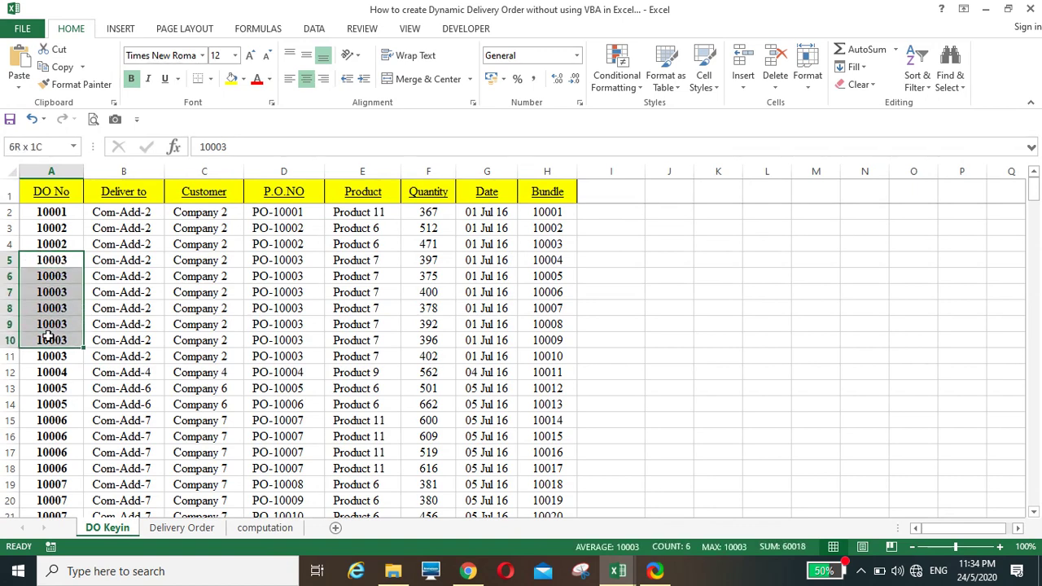
click(31, 259)
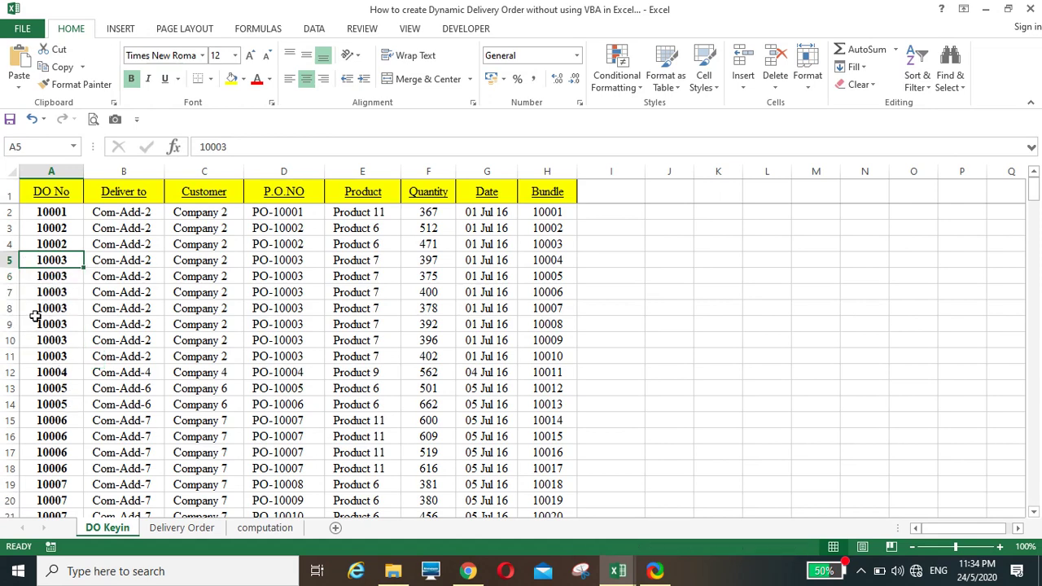
click(45, 213)
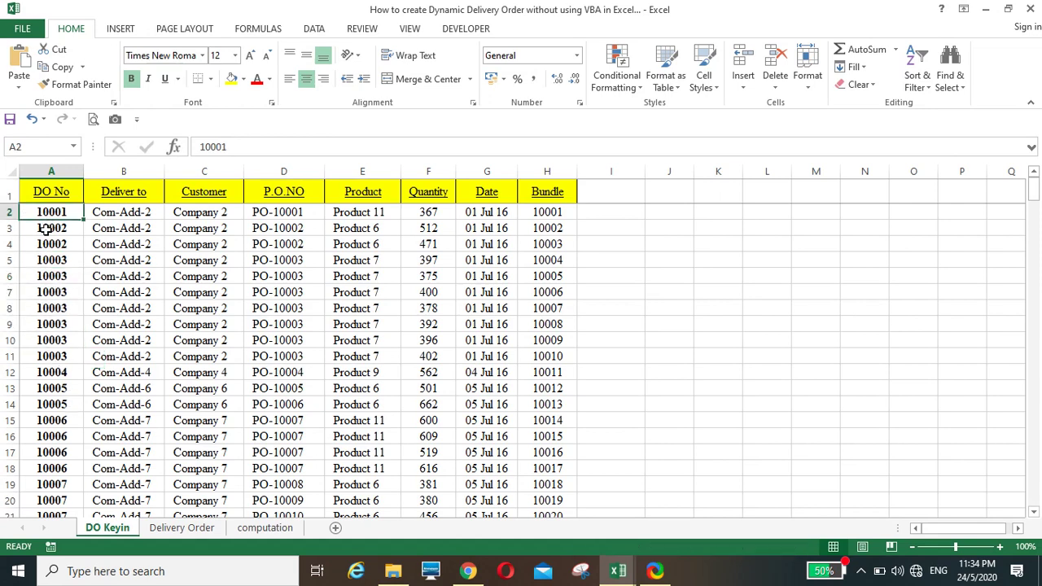
click(46, 228)
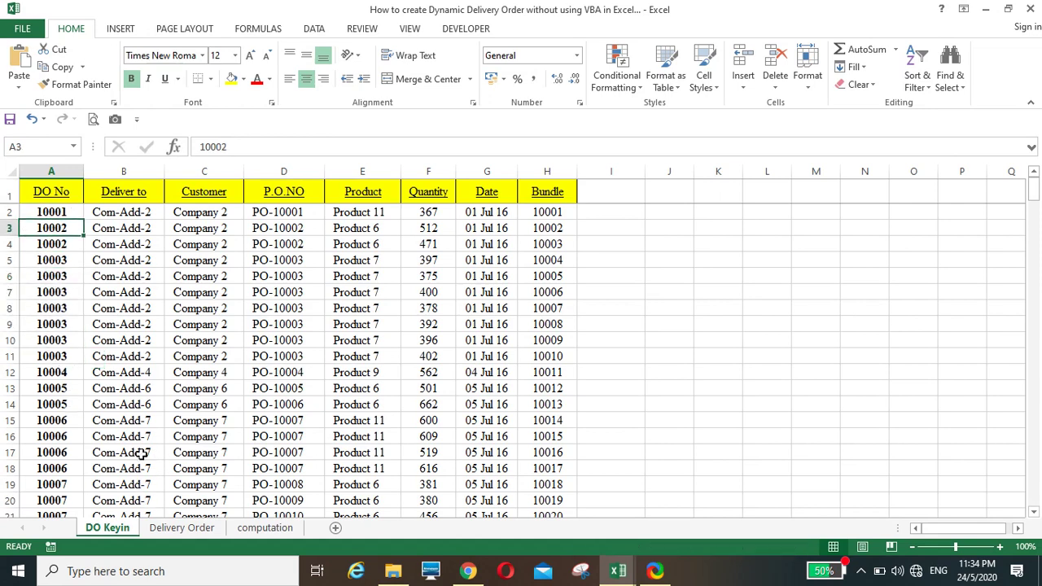
Step: Enter 1 in A2 of the computation sheet as the first line number
click(259, 527)
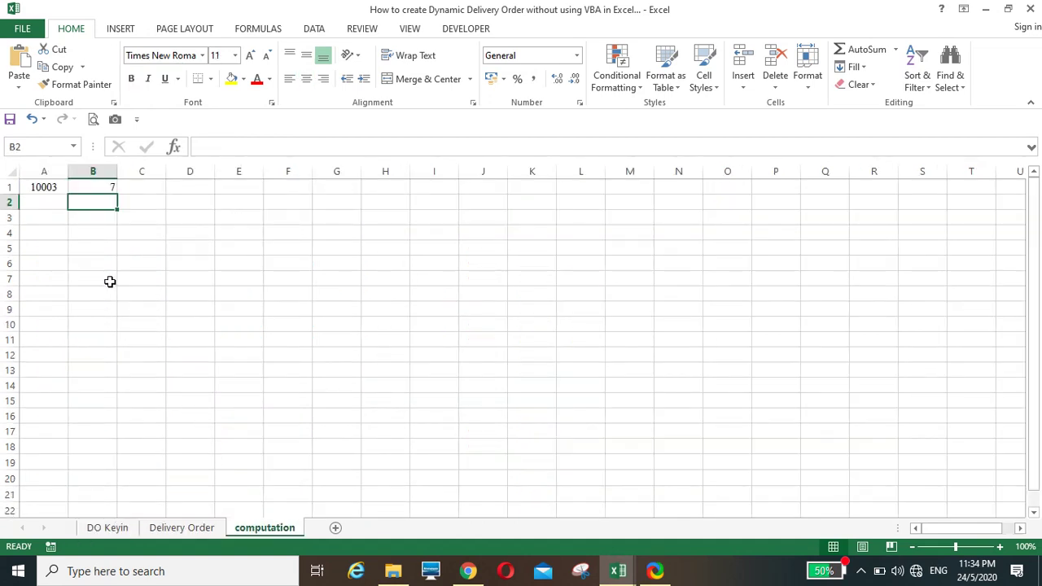
click(44, 208)
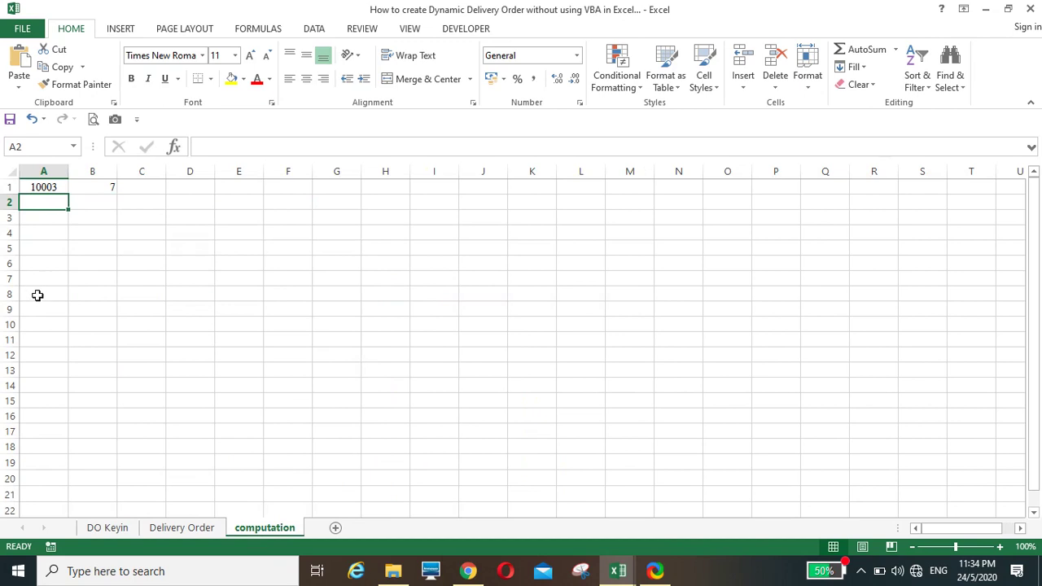
text(1)
click(91, 306)
Step: Enter =MATCH(A1,'DO Keyin'!A:A,0) in B2 of the computation sheet to find the DO number's first row
click(101, 204)
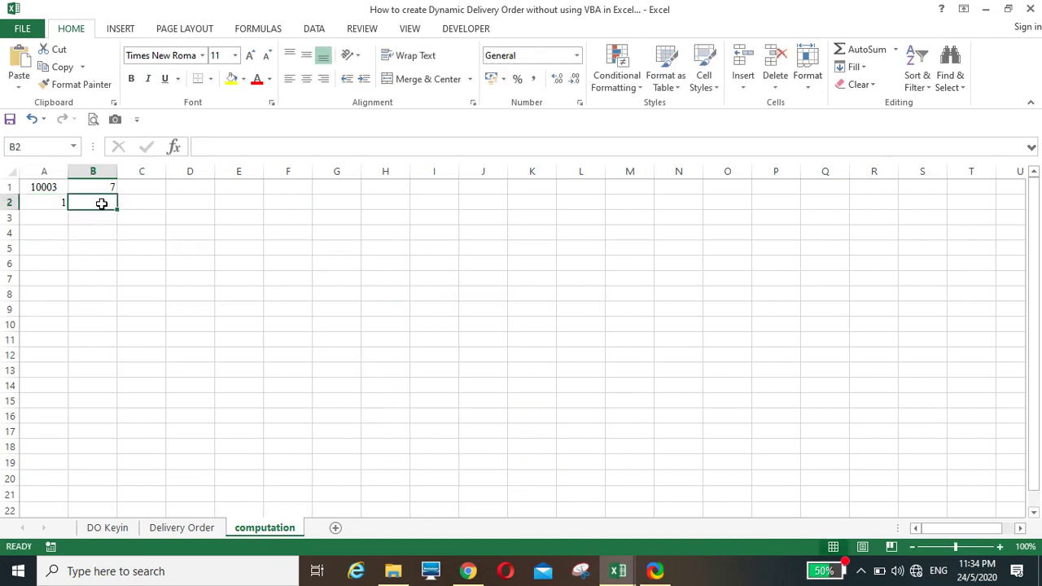
text(=ma)
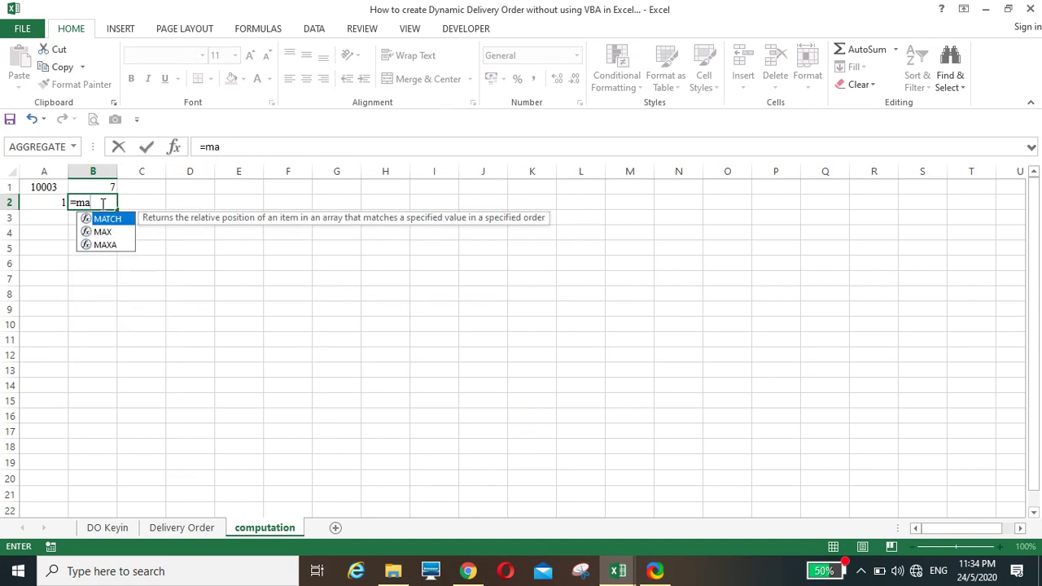
text(tch)
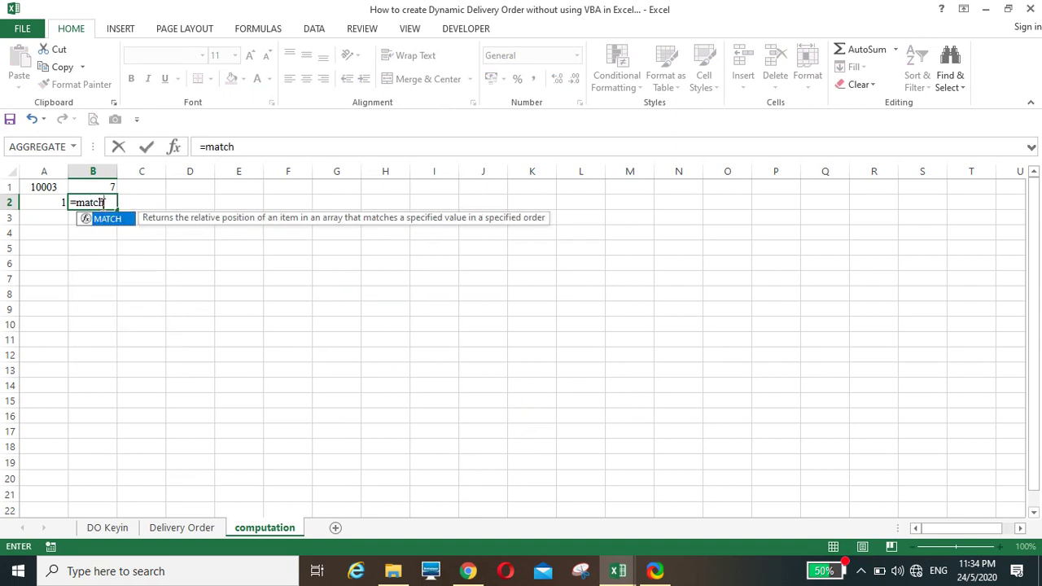
text(()
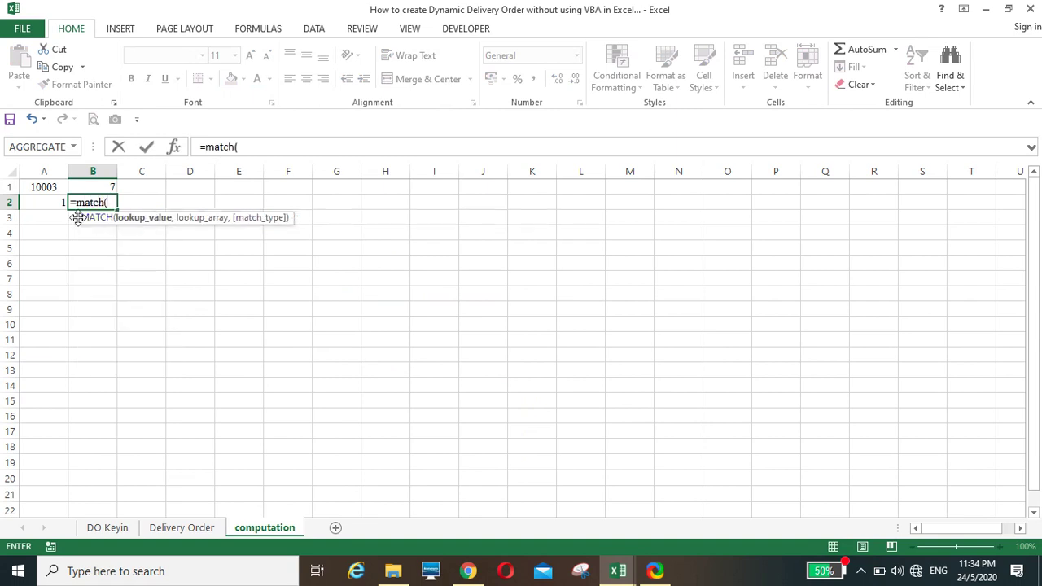
click(37, 185)
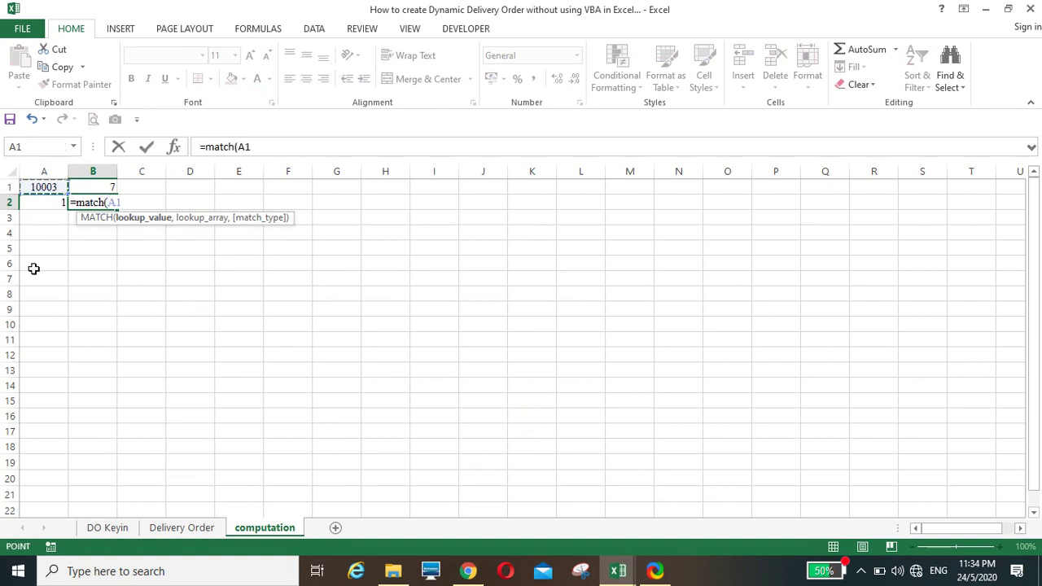
text(,)
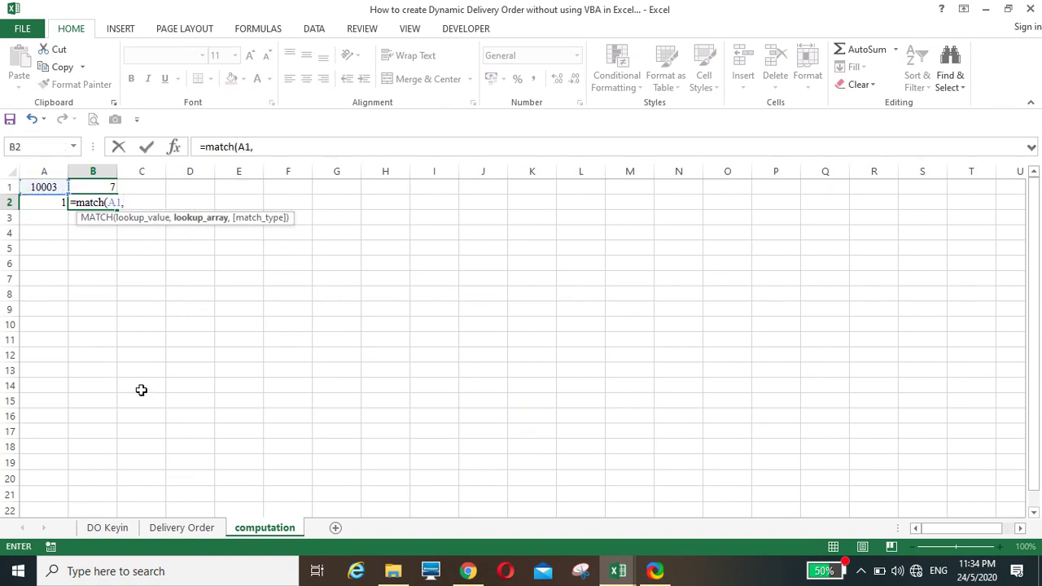
click(114, 529)
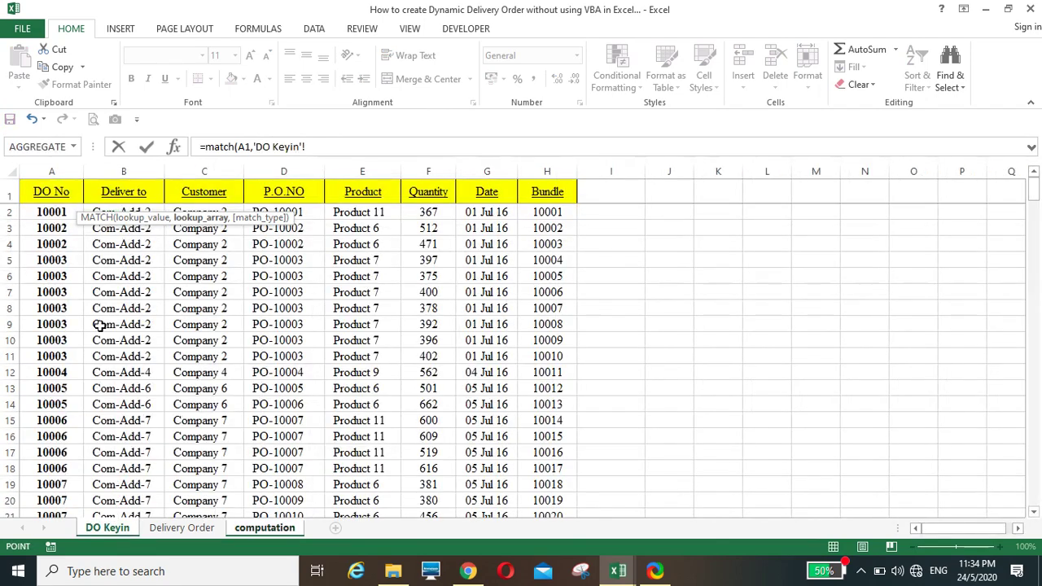
click(36, 170)
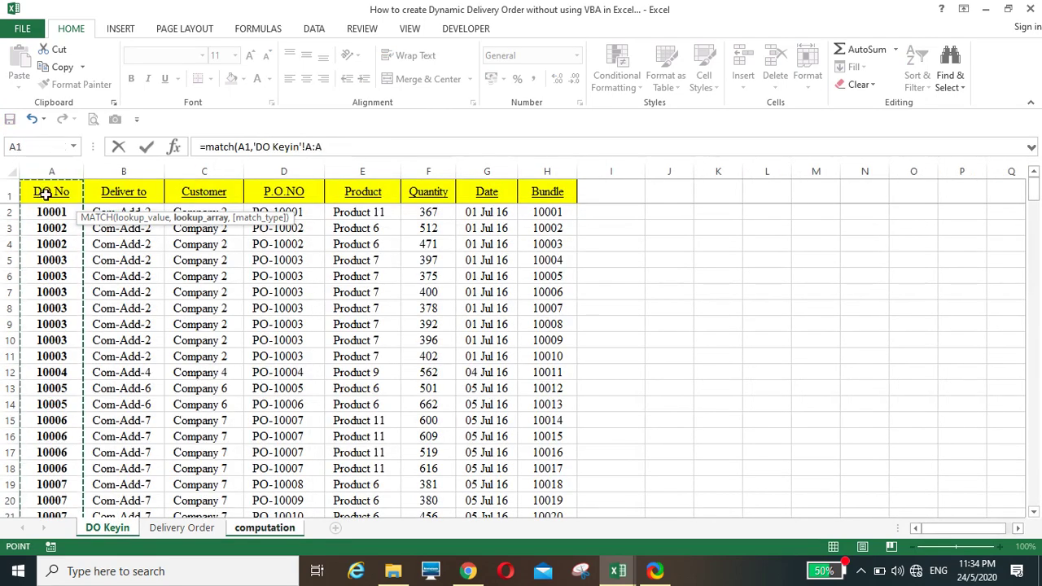
text(,)
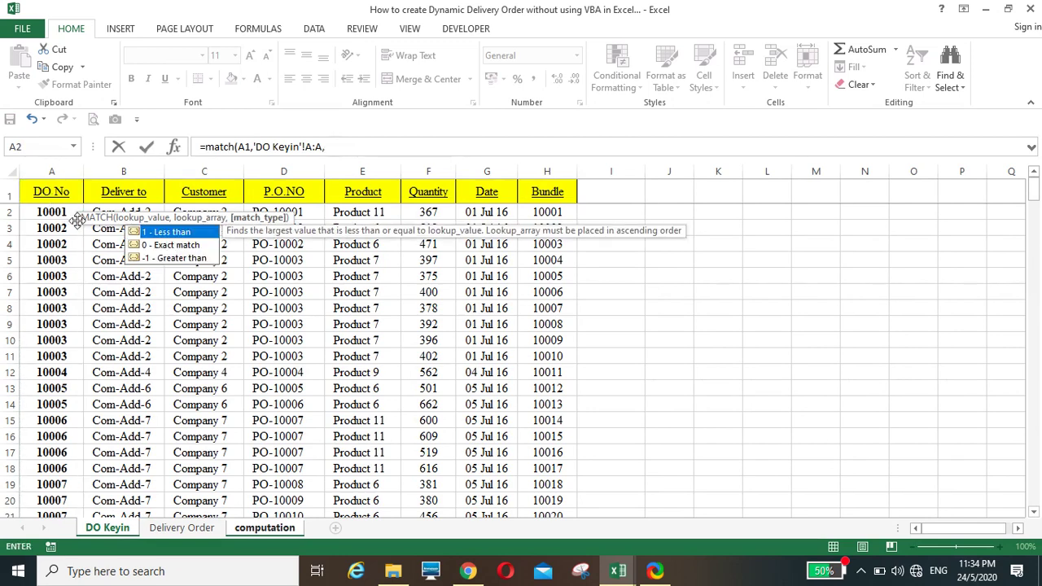
text(0))
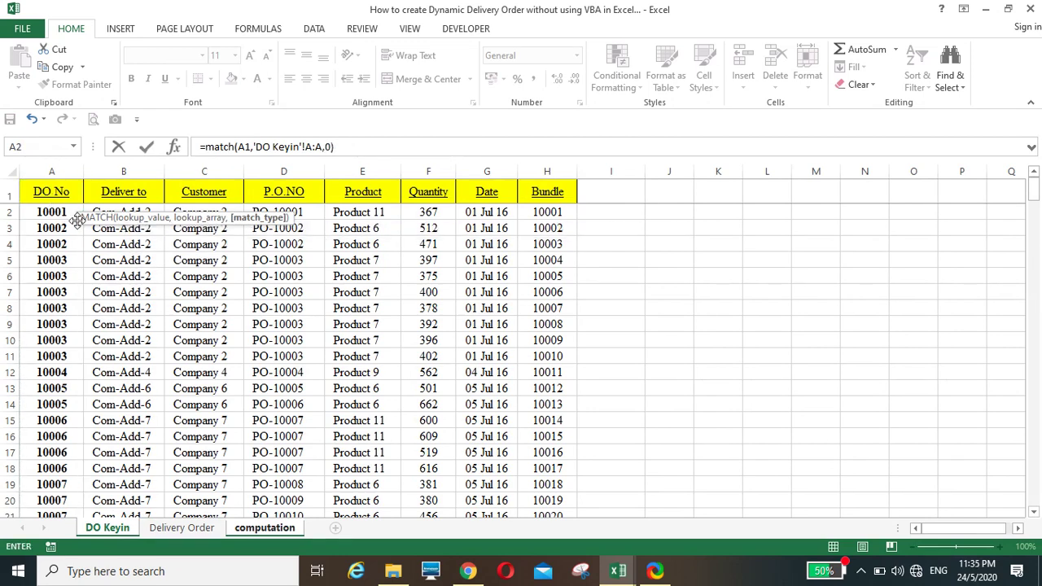
key(Return)
click(77, 220)
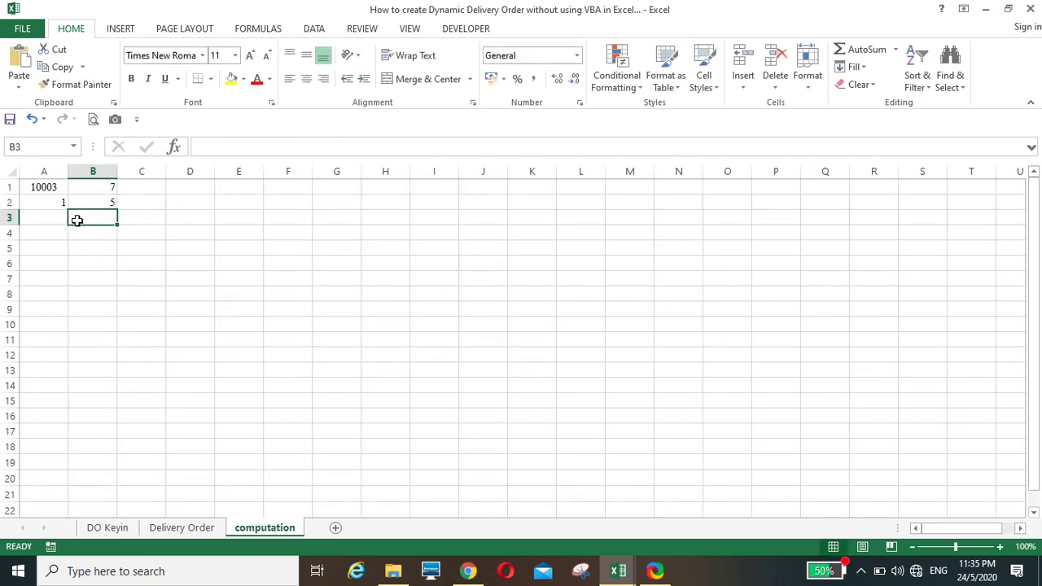
click(86, 203)
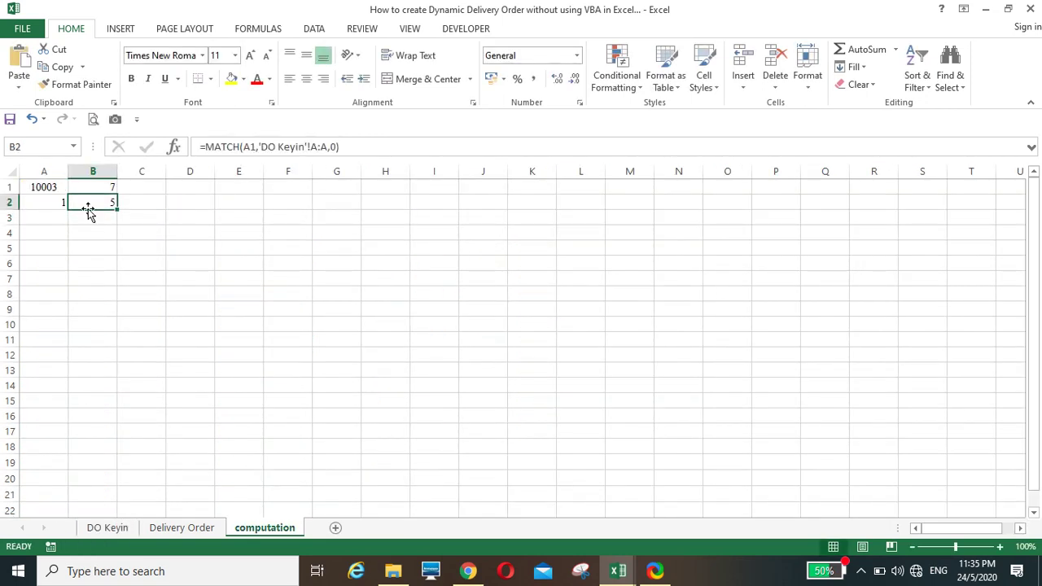
Step: Centre the line number in A2 of the computation sheet
click(45, 203)
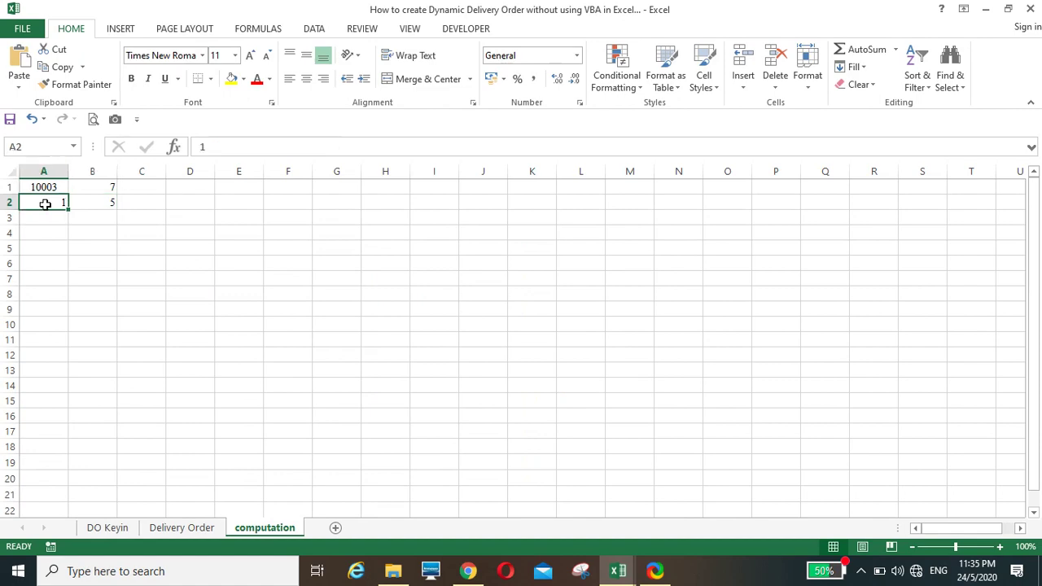
click(306, 79)
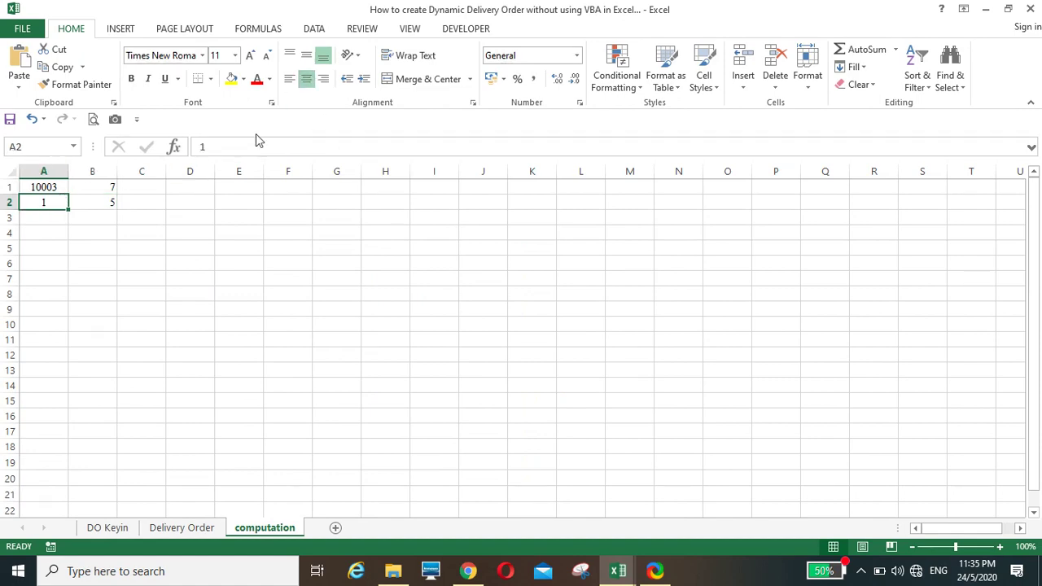
click(40, 221)
Step: Examine the matching DO No entries in A5:A11 of DO Keyin, comparing the first row with the remaining rows A6:A11
click(107, 528)
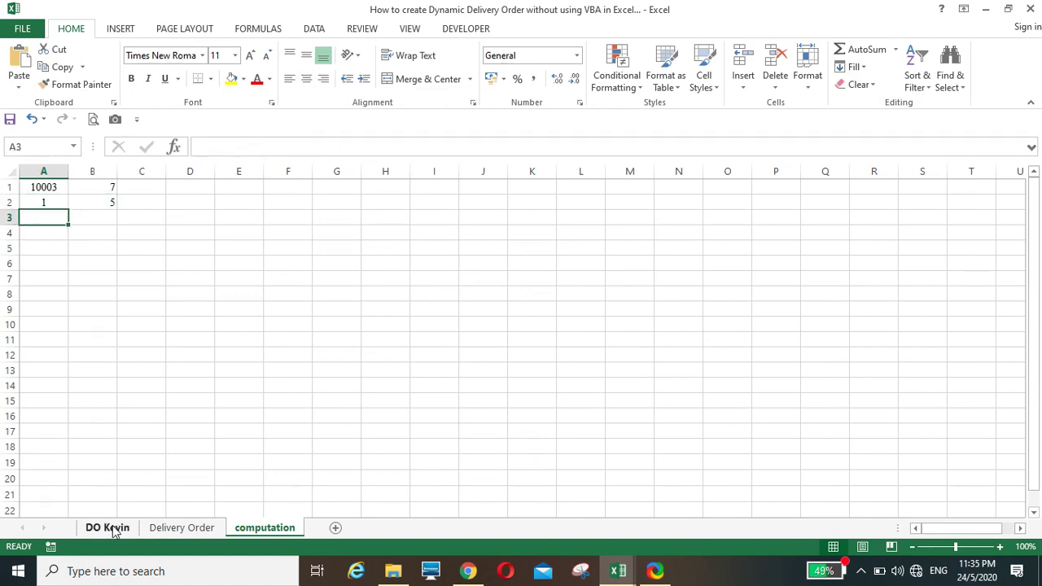
drag(51, 260, 52, 356)
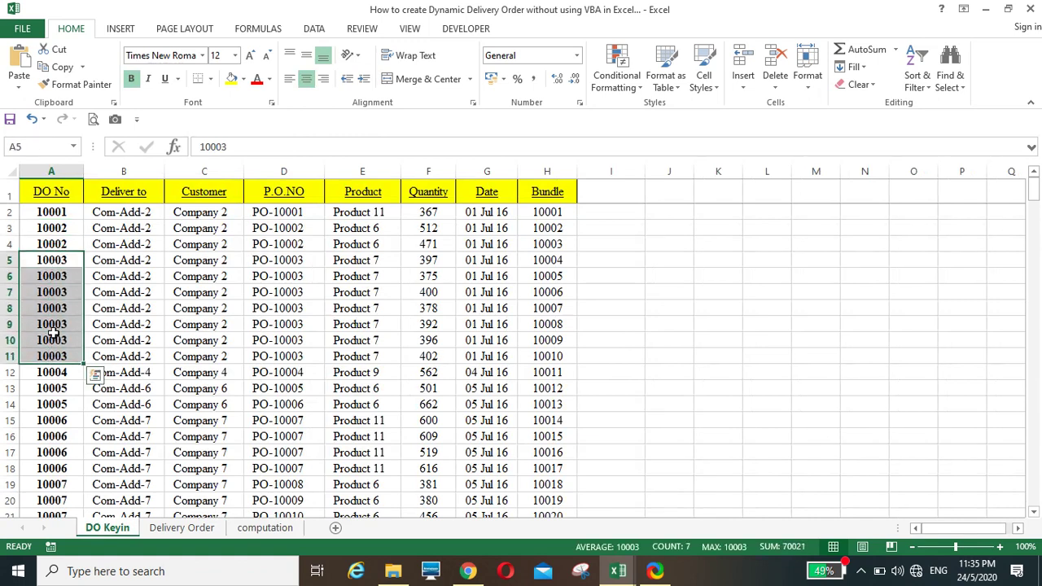
click(47, 262)
drag(35, 278, 40, 358)
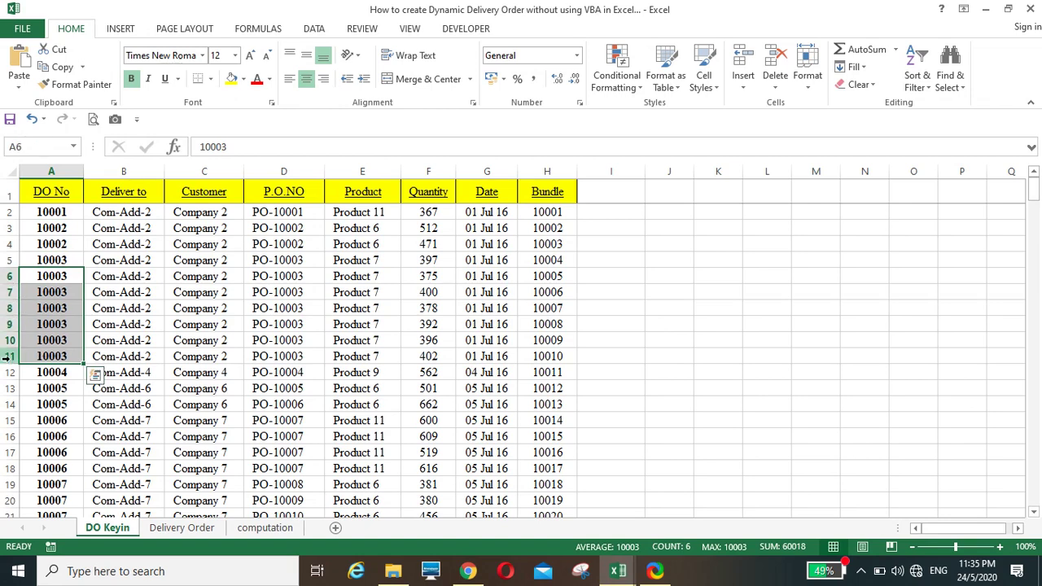
Step: Enter 2 and 3 in A3 and A4 of the computation sheet and fill the series down to 12 in A13
click(259, 529)
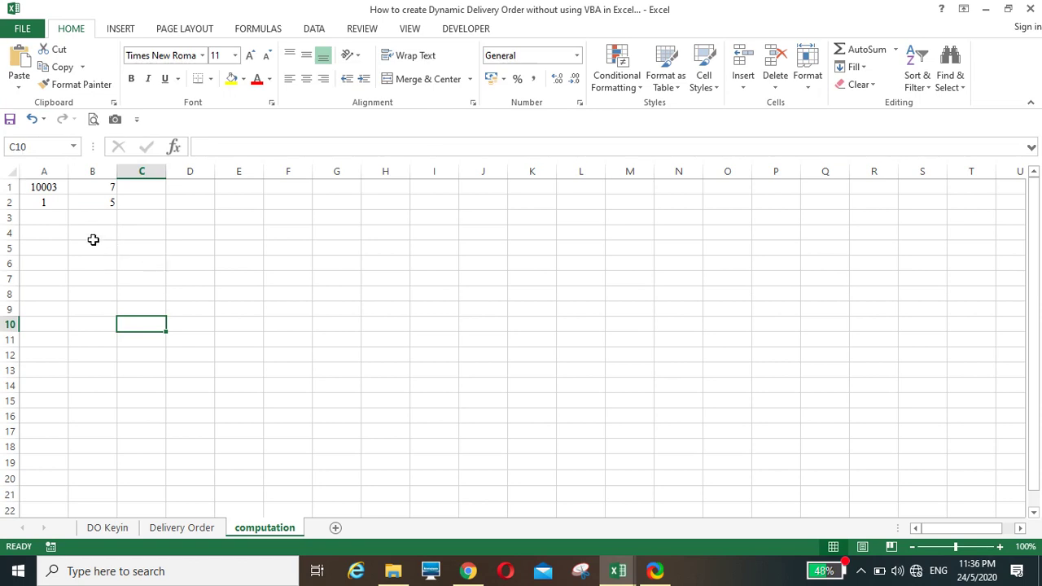
click(44, 220)
text(2)
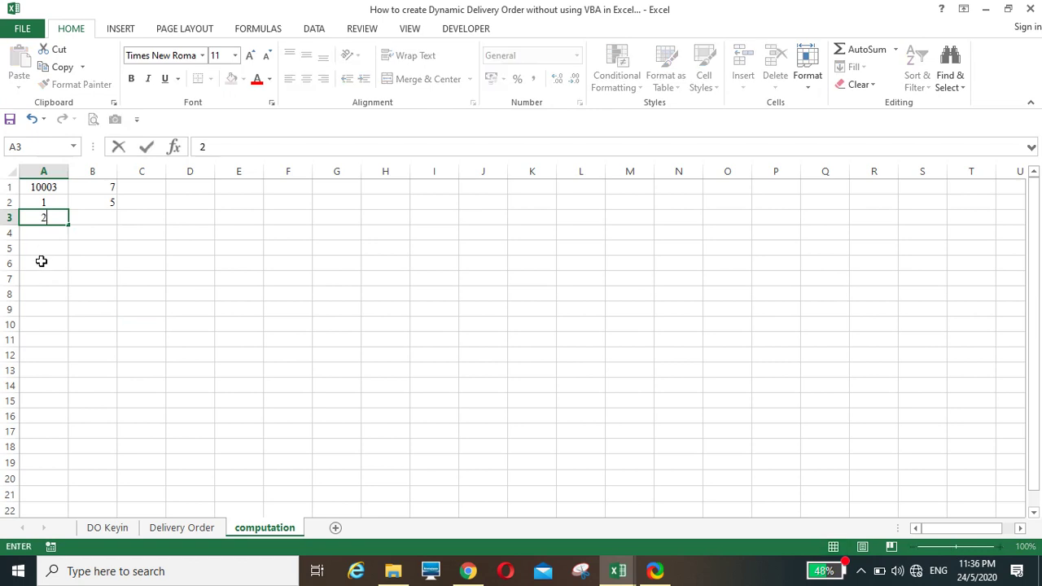
key(Return)
click(40, 261)
click(40, 235)
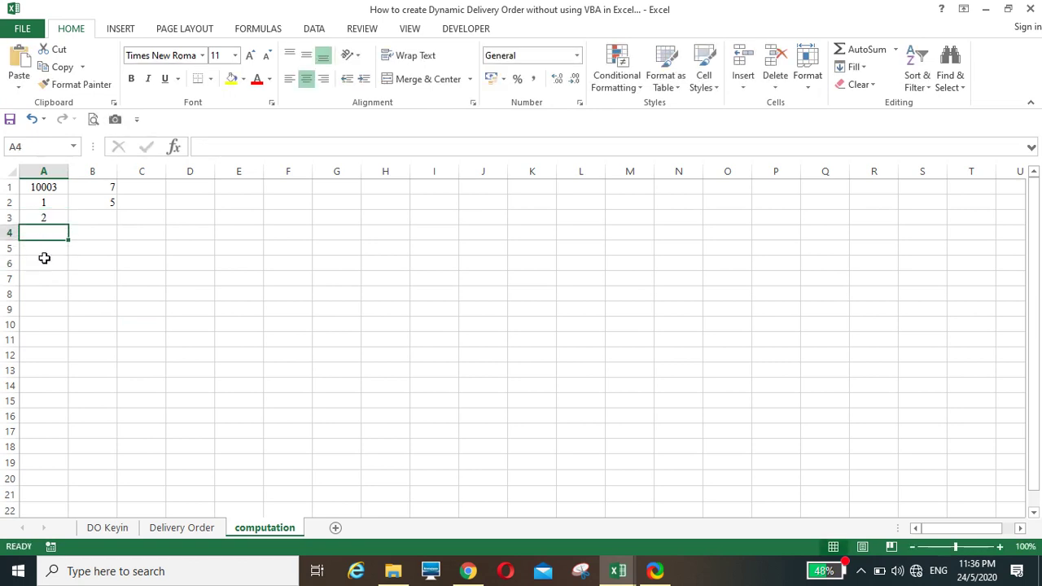
text(3)
key(Return)
drag(44, 216, 98, 411)
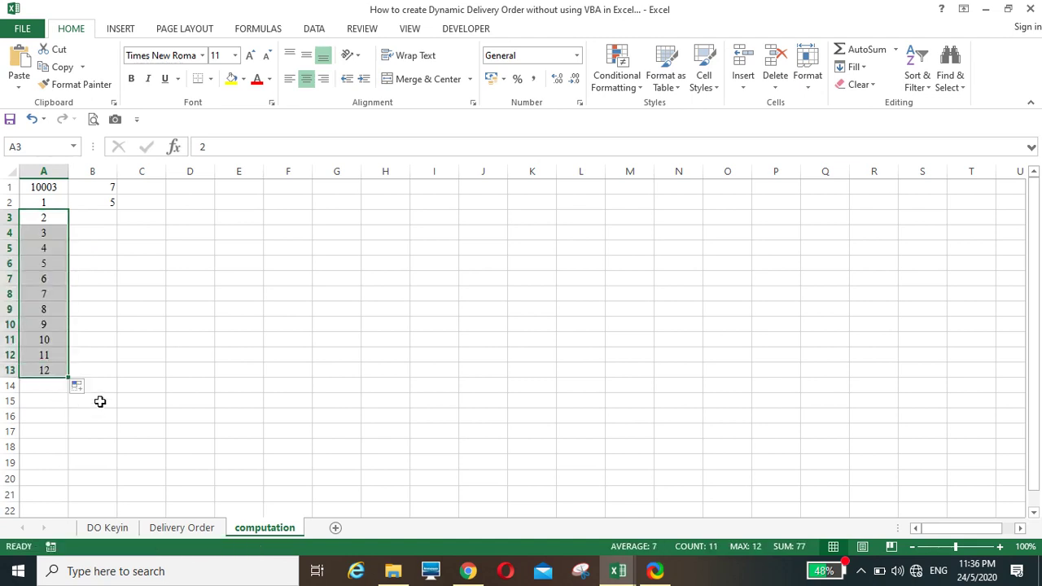
Step: Compare the No rows A13:A24 of the Delivery Order table with the line numbers in the computation sheet
click(98, 219)
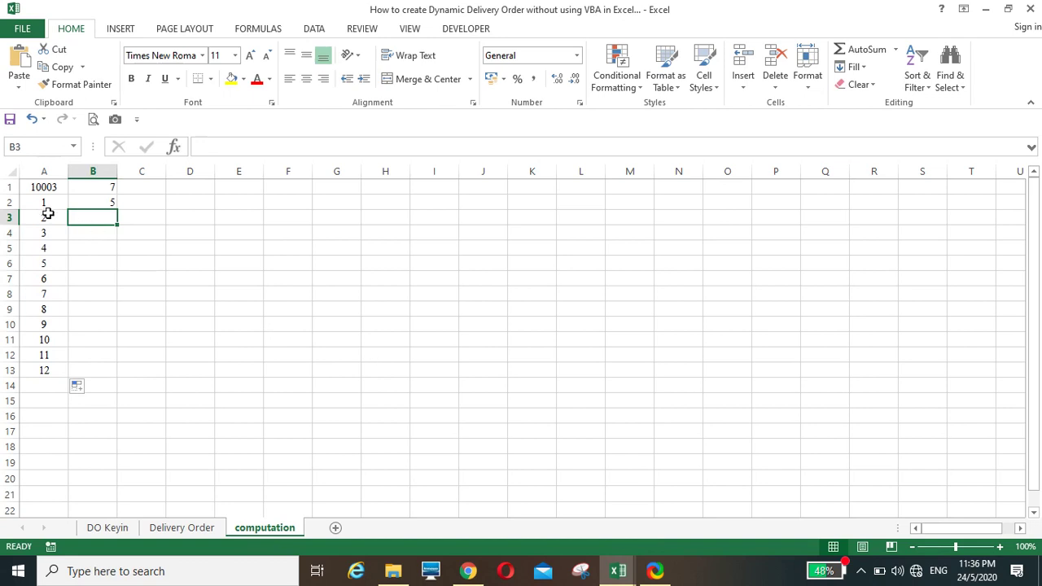
click(109, 530)
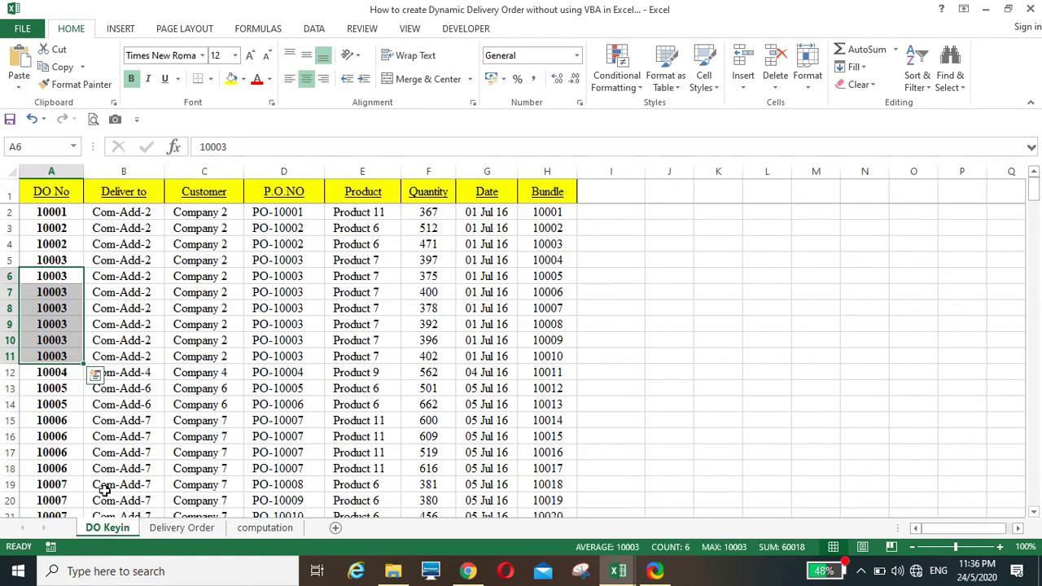
click(163, 530)
scroll(174, 389, down, 7)
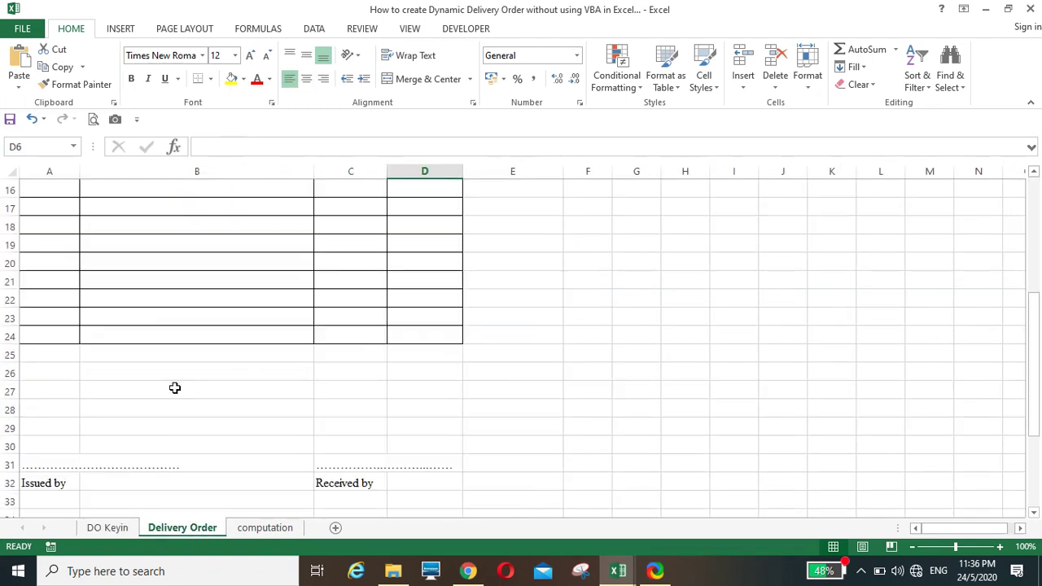
scroll(174, 395, up, 4)
drag(54, 241, 60, 448)
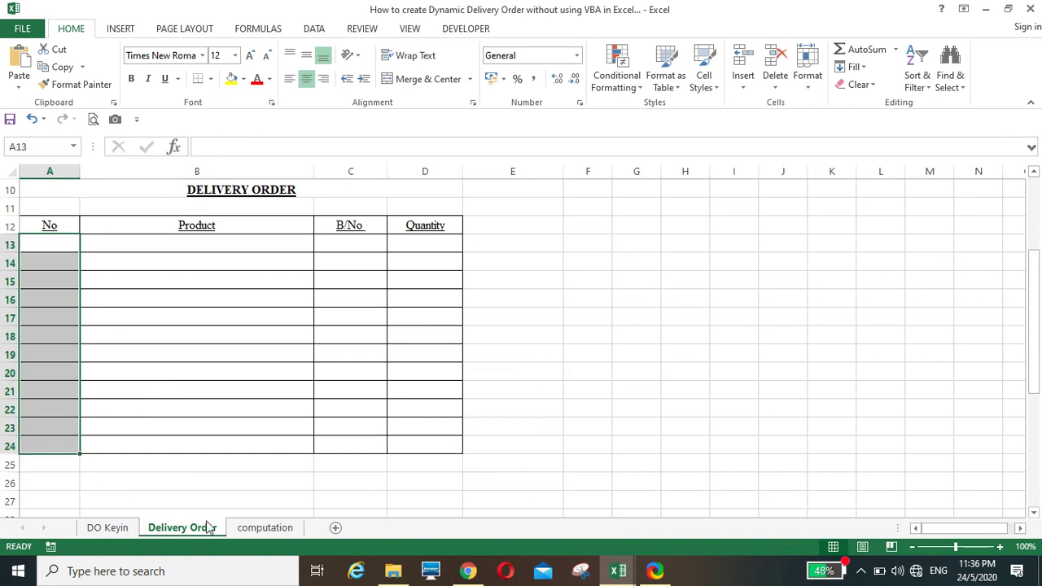
click(253, 529)
drag(51, 216, 60, 367)
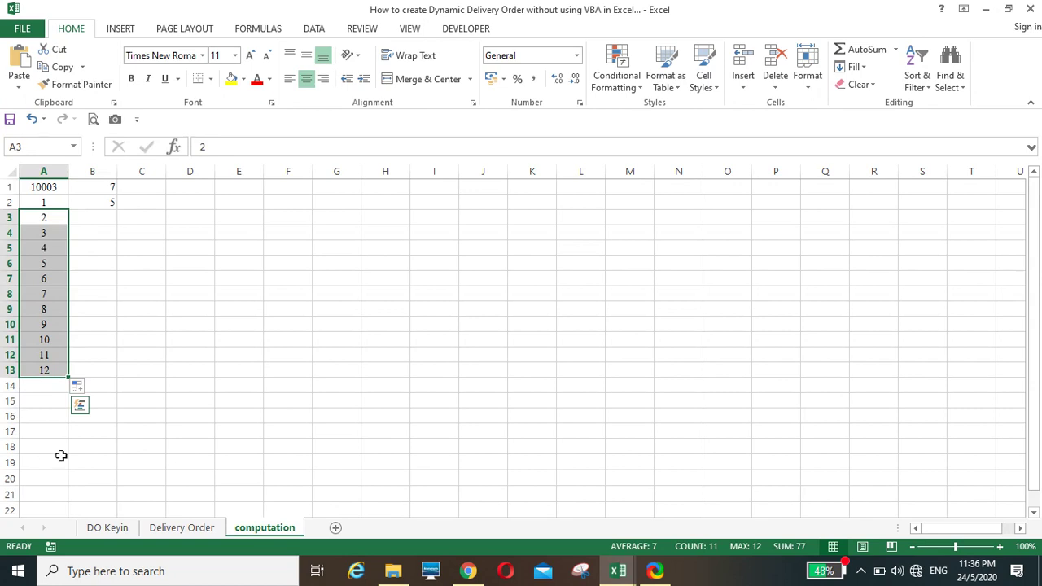
click(61, 429)
Step: Enter =IF(A3<=$B$1,B2+1,"") in B3 of the computation sheet to get the row number for line 2
click(93, 219)
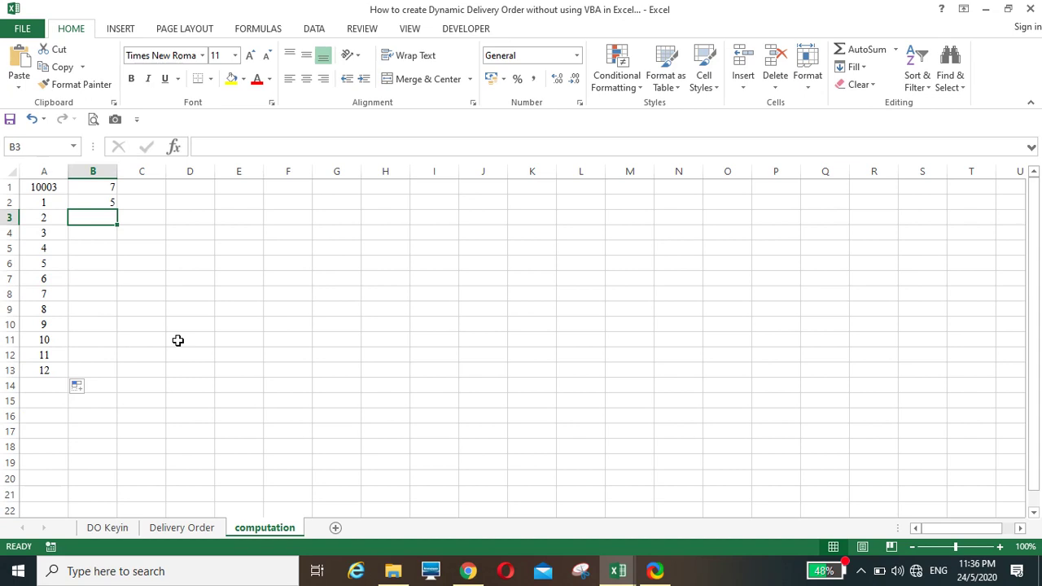
text(=if()
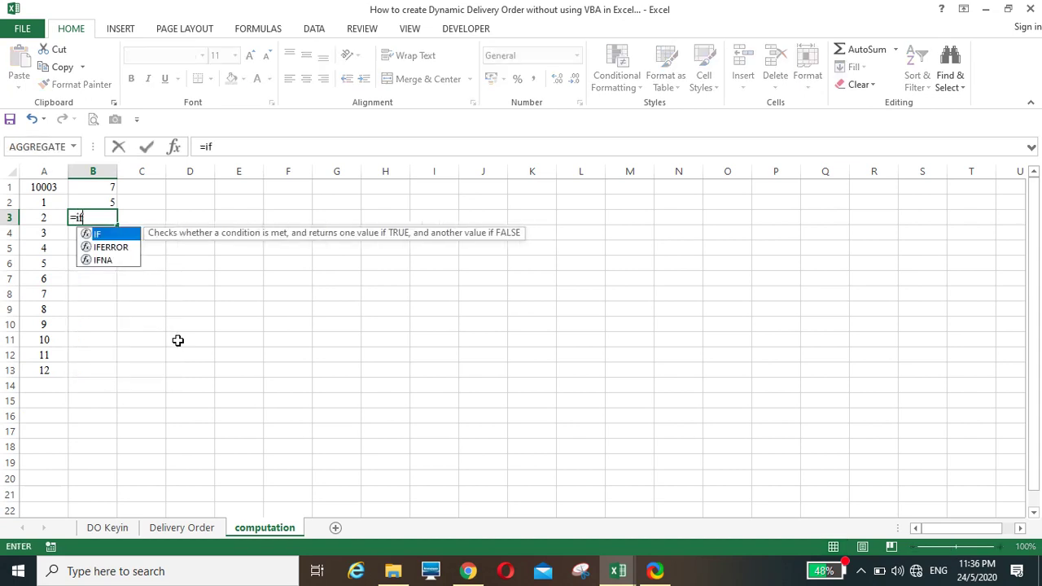
click(28, 216)
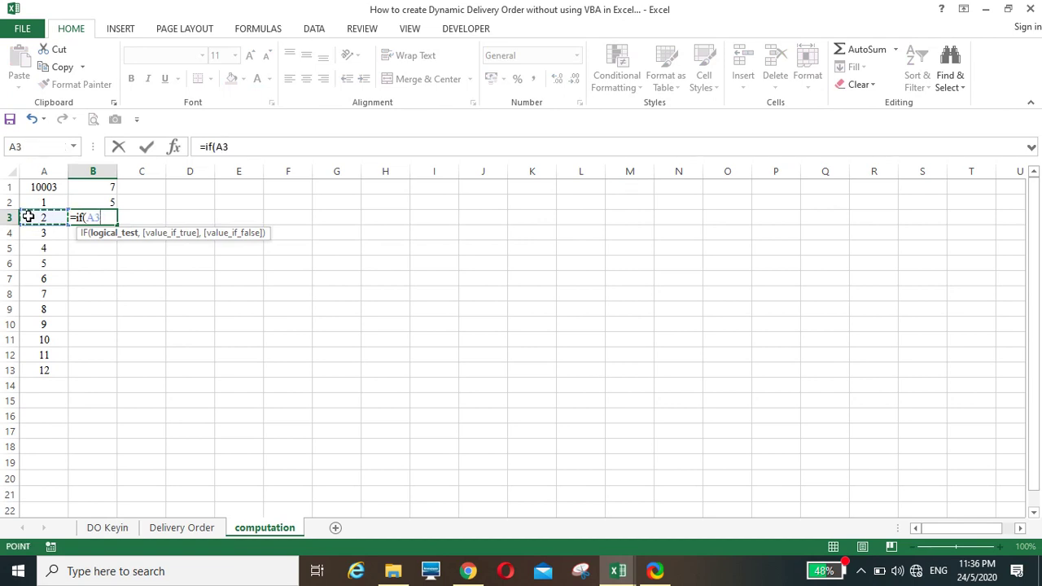
text(<=)
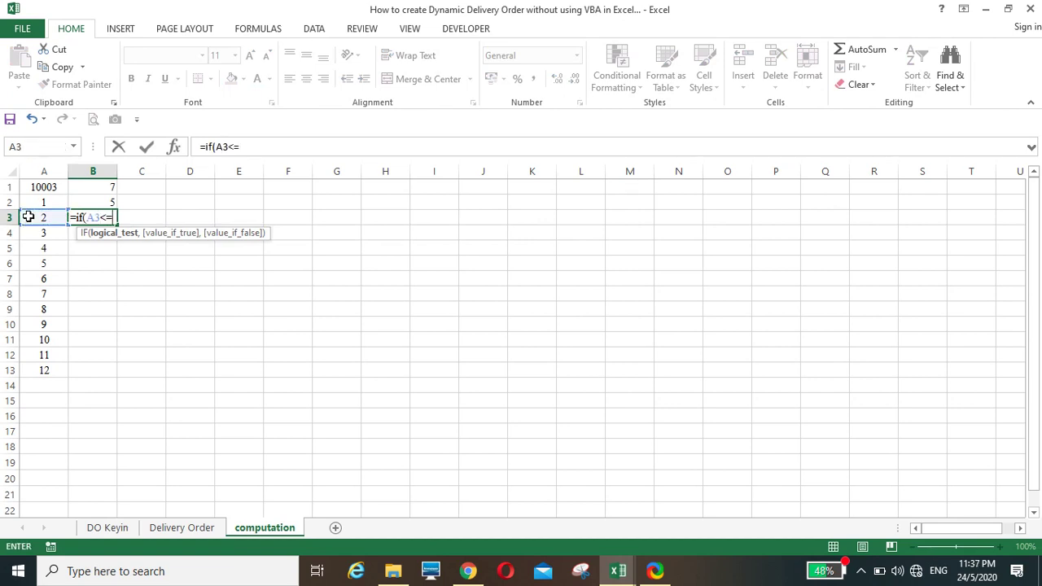
click(81, 188)
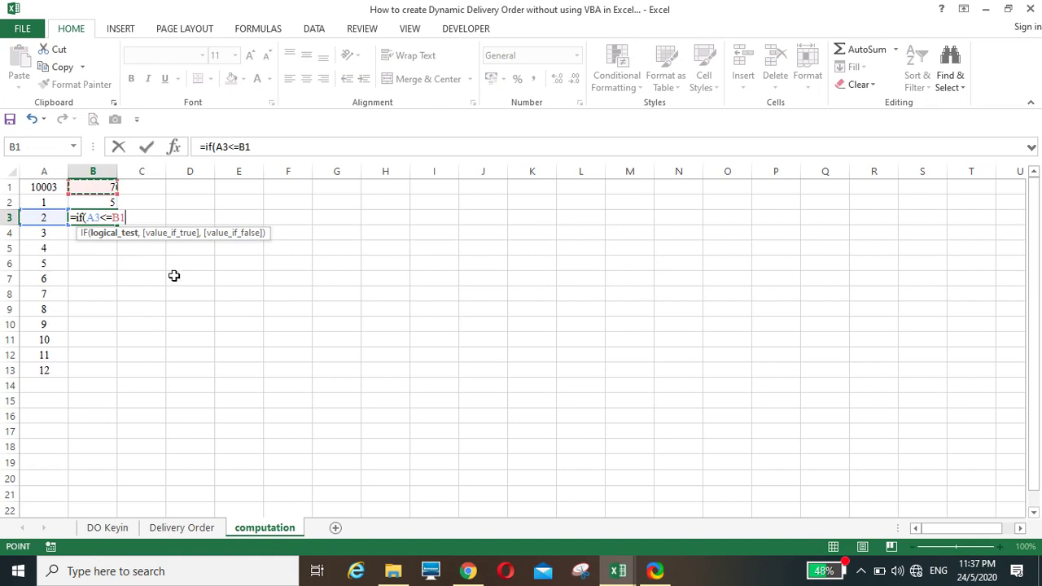
key(F4)
text(,)
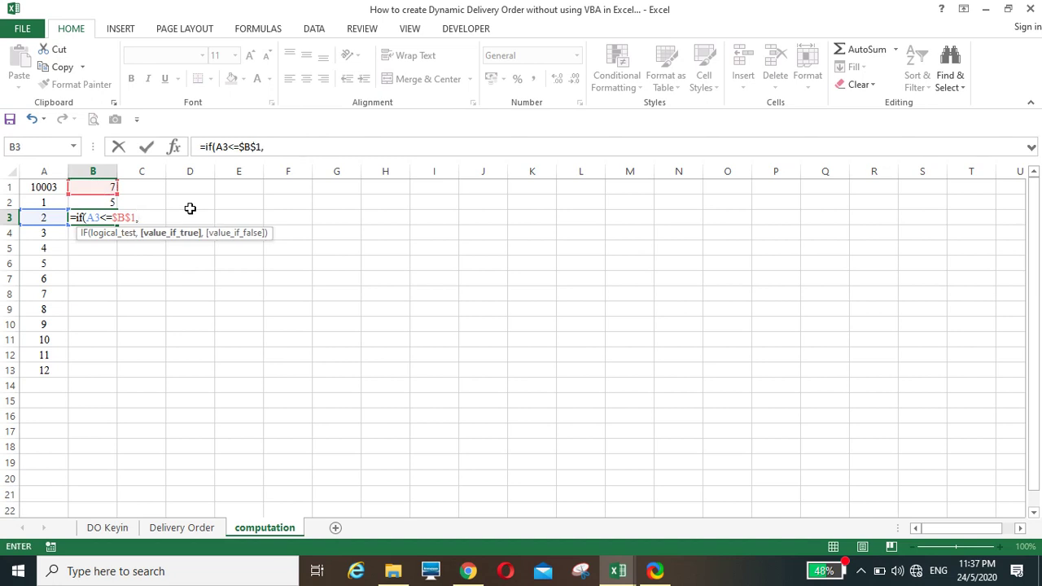
key(Up)
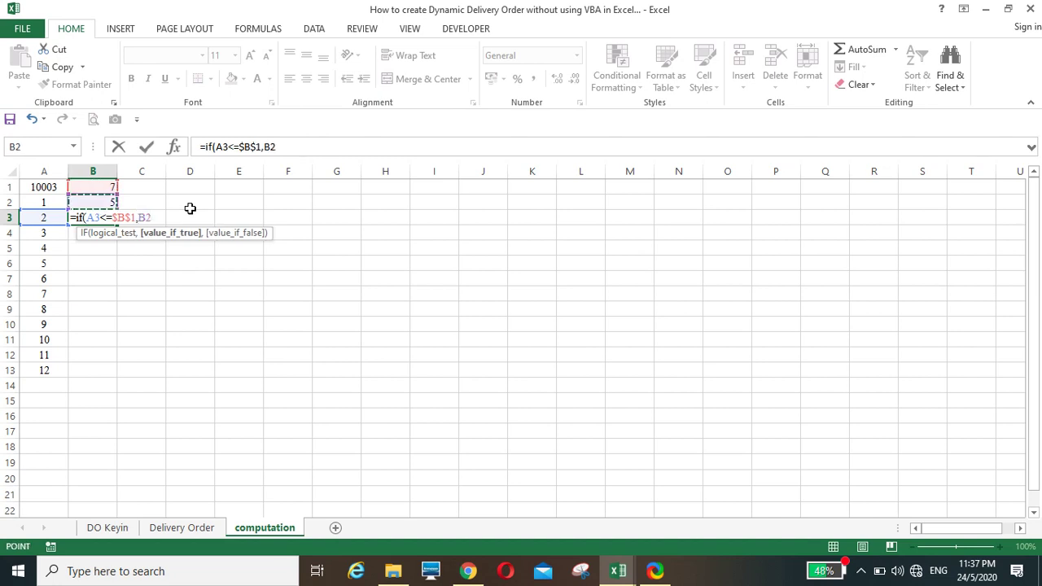
text(+1,)
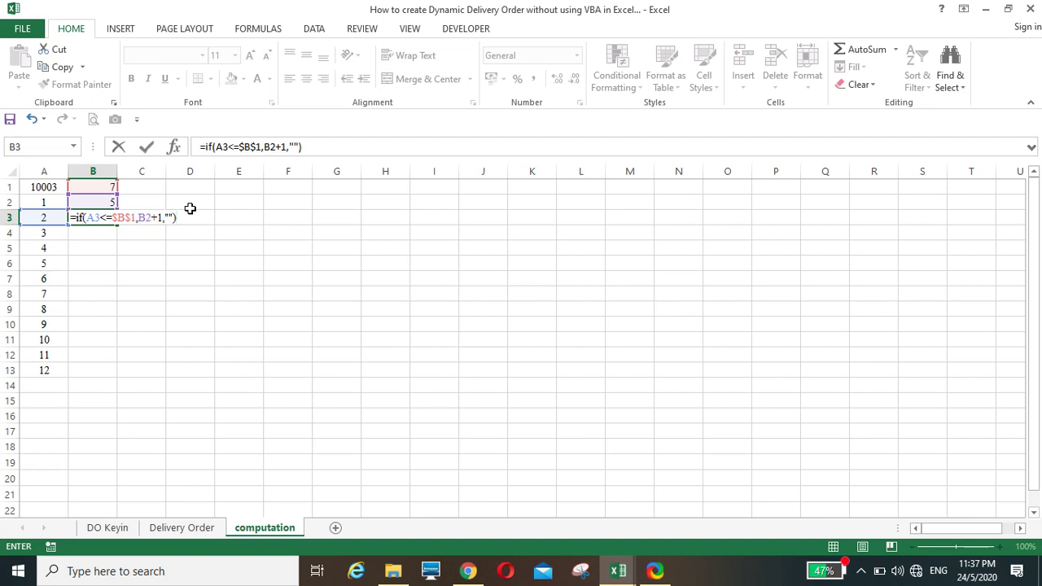
text(""))
key(Return)
click(100, 220)
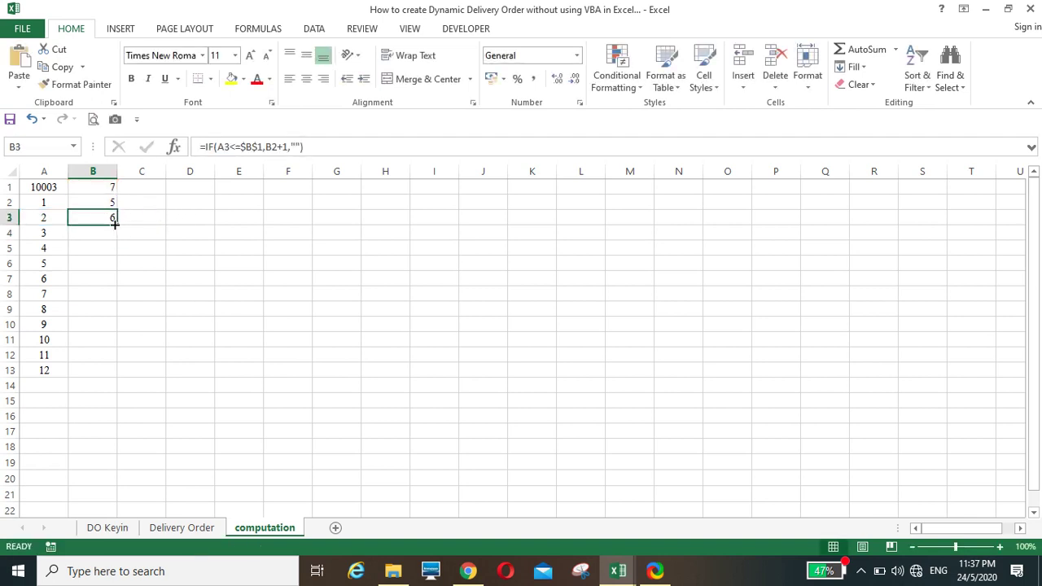
Step: Fill the B3 formula down to B13 of the computation sheet and centre column B
double_click(114, 224)
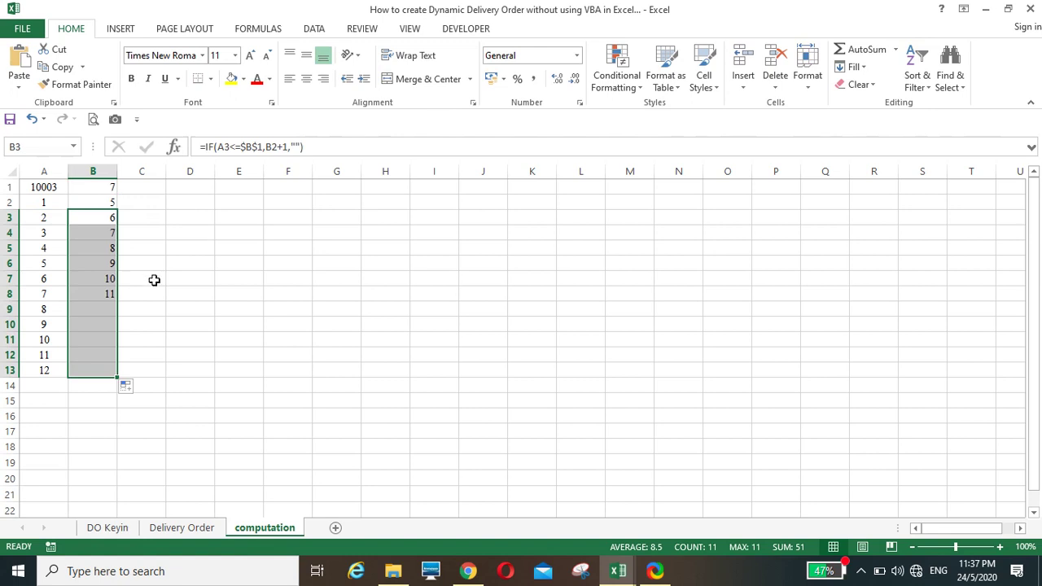
click(99, 172)
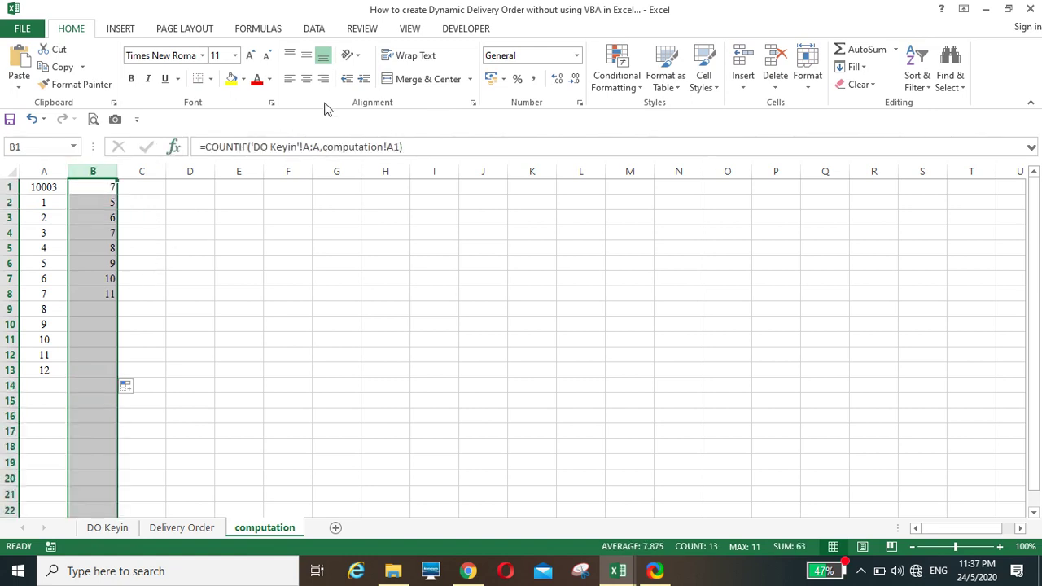
click(306, 79)
click(147, 332)
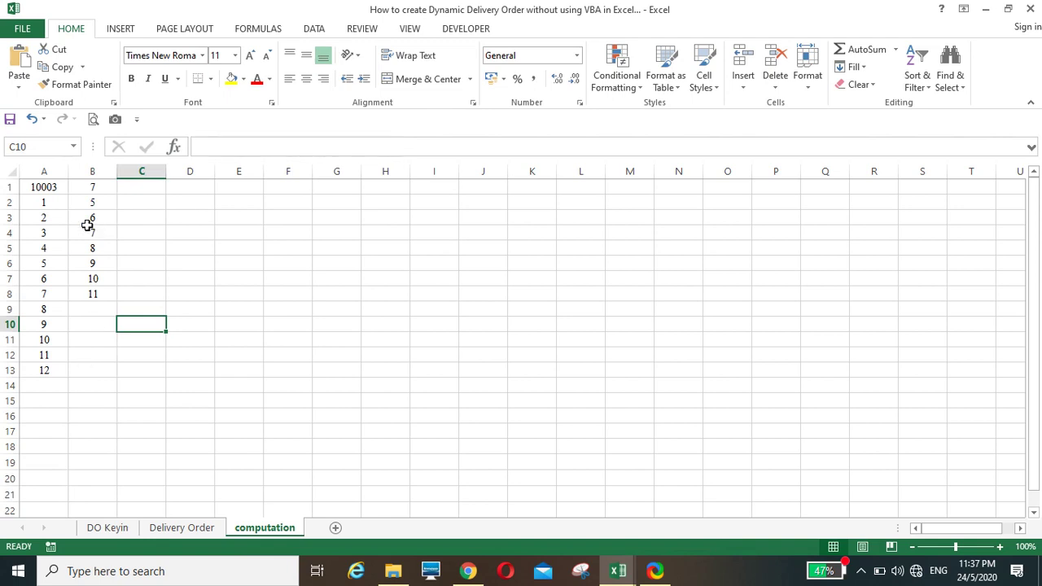
drag(89, 203, 81, 290)
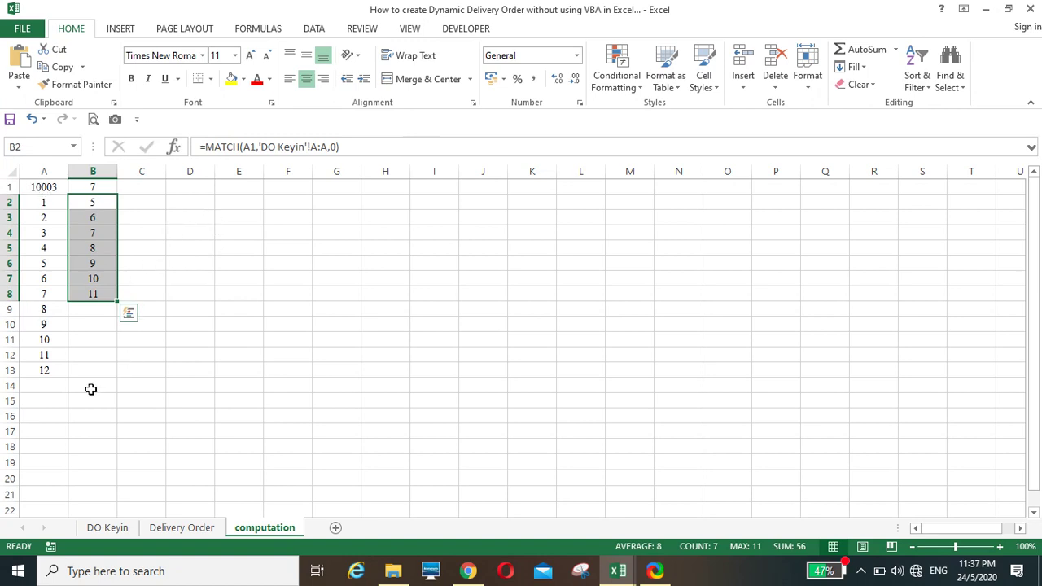
Step: Copy the header row A1:H1 of DO Keyin into the computation sheet starting at C1
click(95, 531)
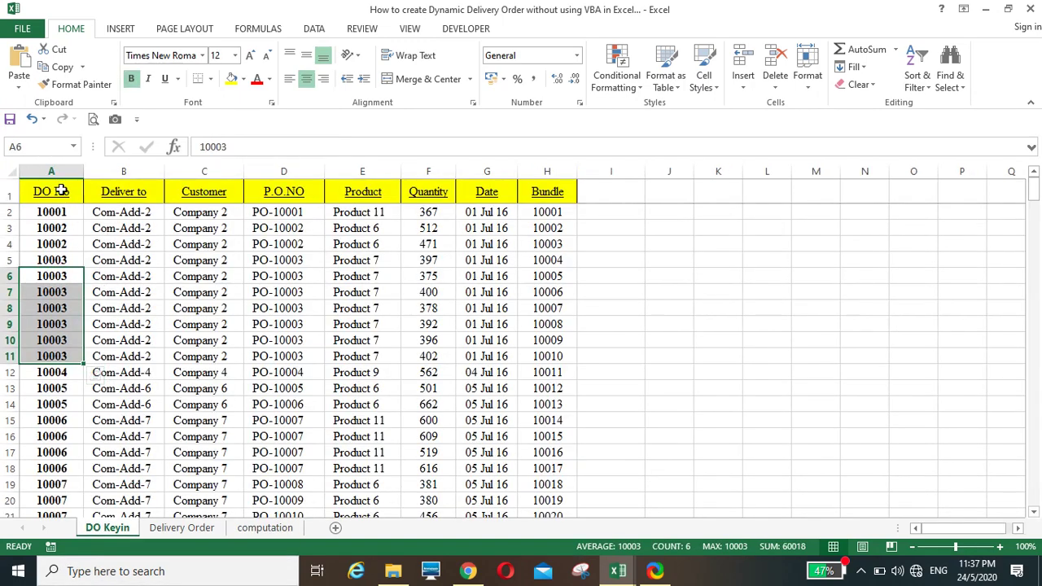
drag(63, 189, 546, 207)
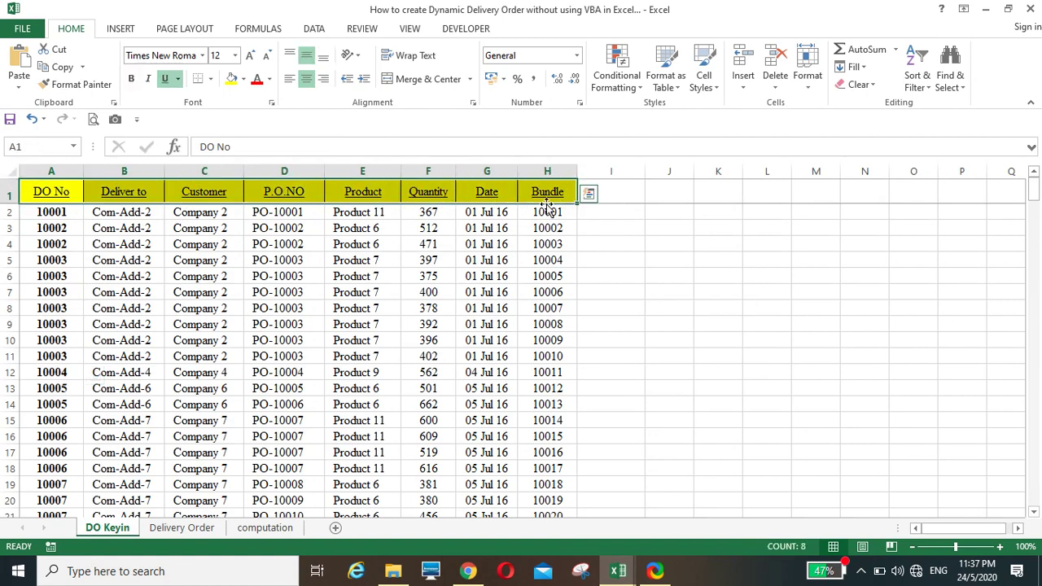
right_click(549, 194)
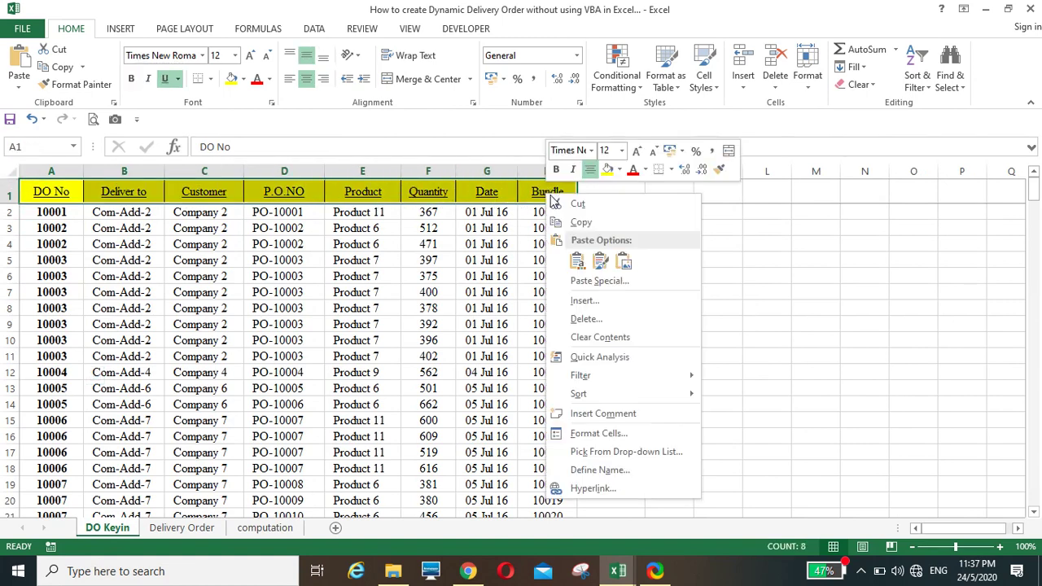
click(598, 221)
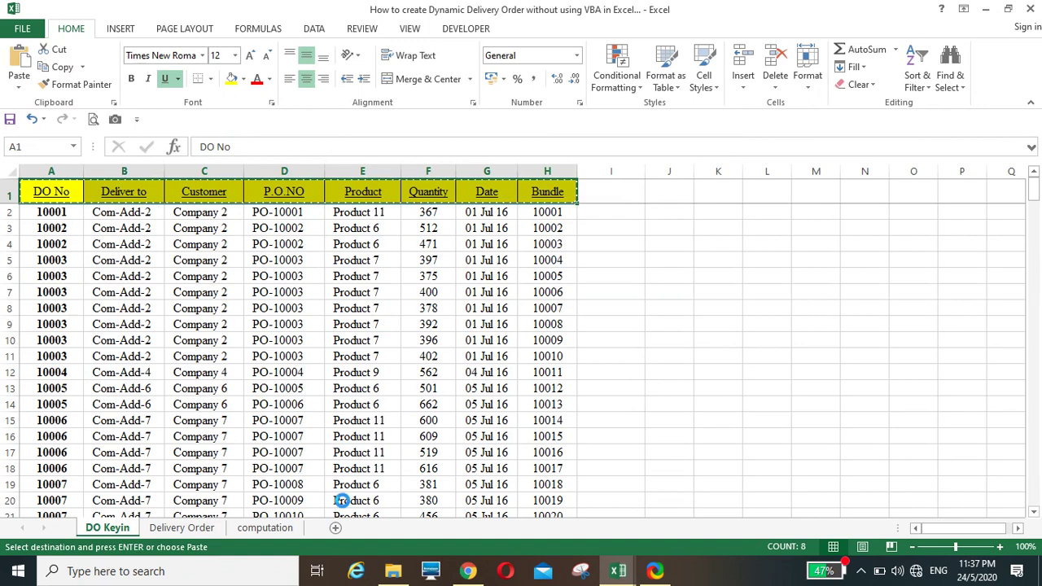
click(265, 527)
click(154, 191)
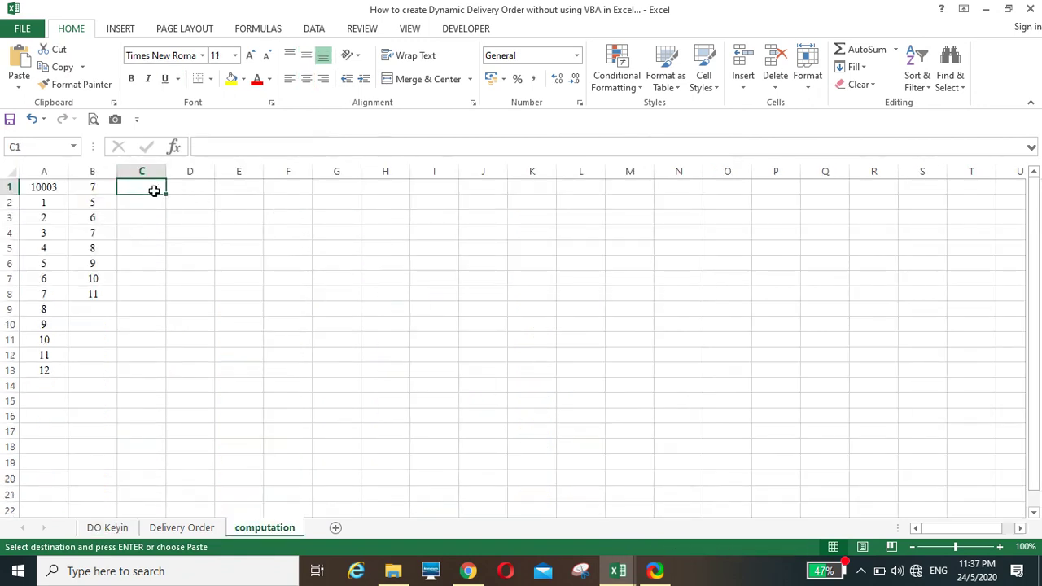
key(ctrl+v)
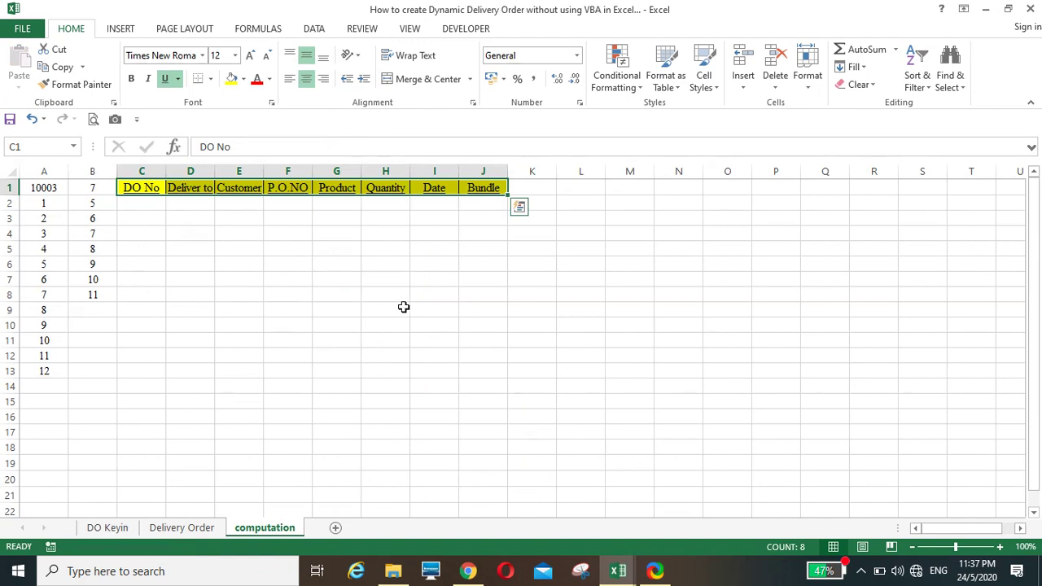
key(Escape)
key(ctrl+v)
key(Escape)
key(ctrl+v)
key(Escape)
click(207, 264)
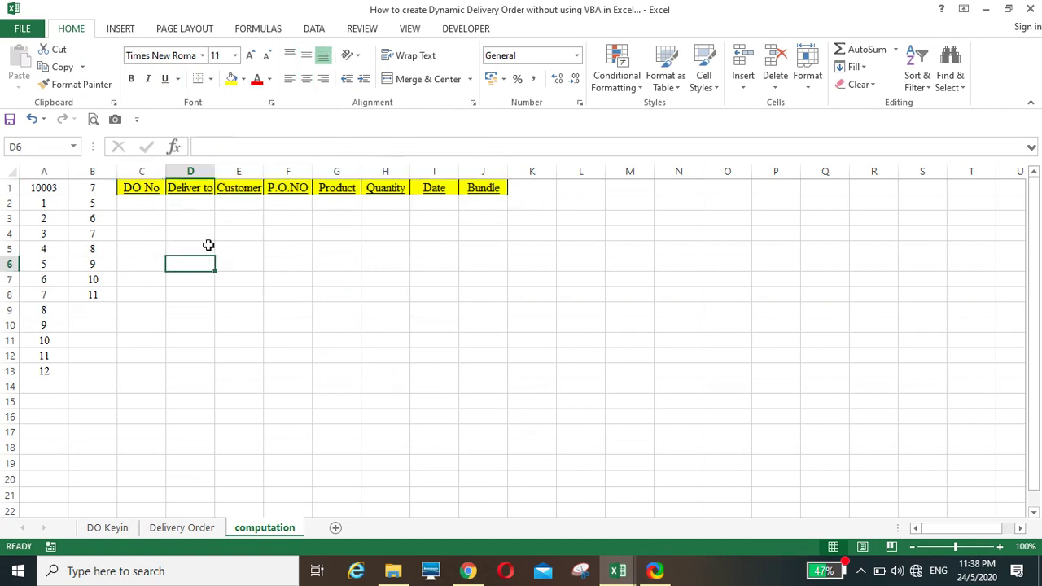
Step: Enter =HLOOKUP(C1,'DO Keyin'!A1:H1000,computation!B2,0) in C2 under the DO No header and centre the cell
click(146, 202)
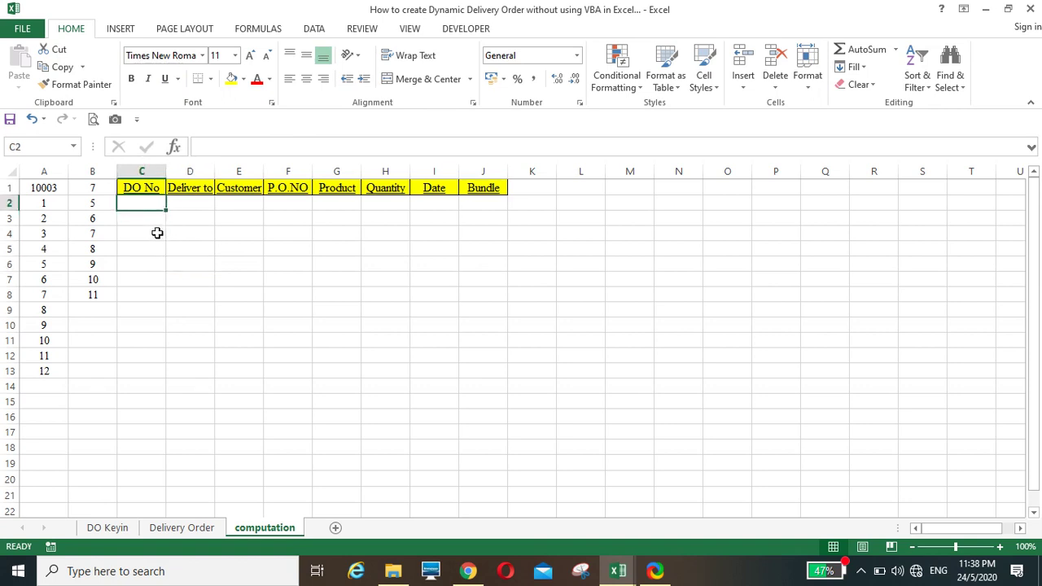
text(=)
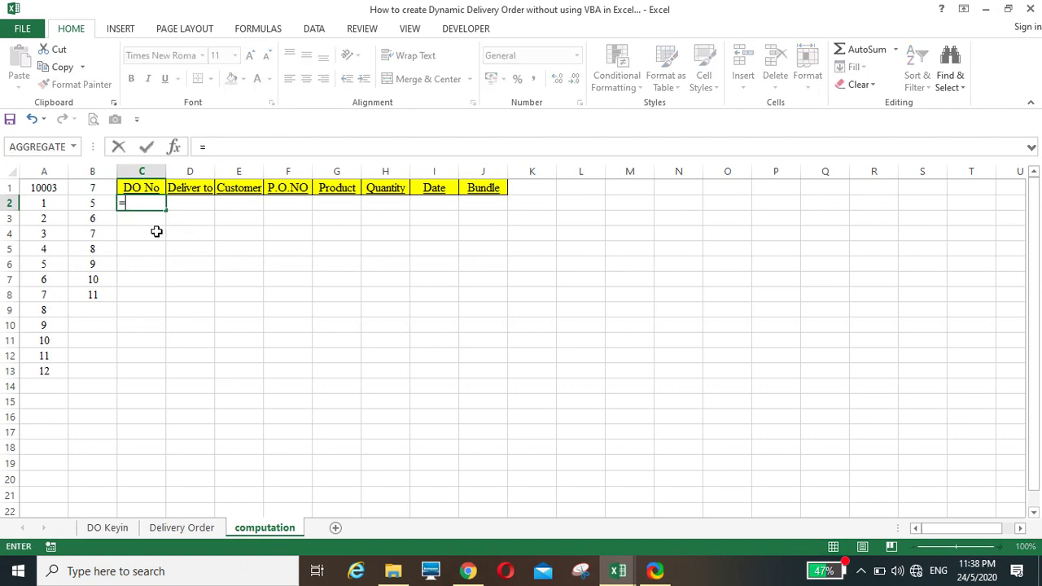
text(hl)
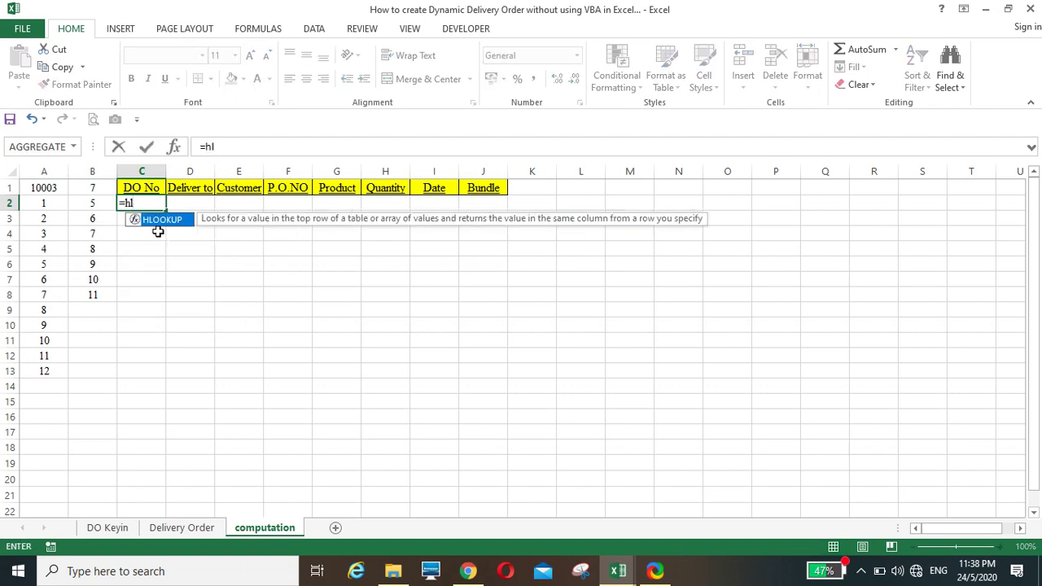
text(ookup()
key(Up)
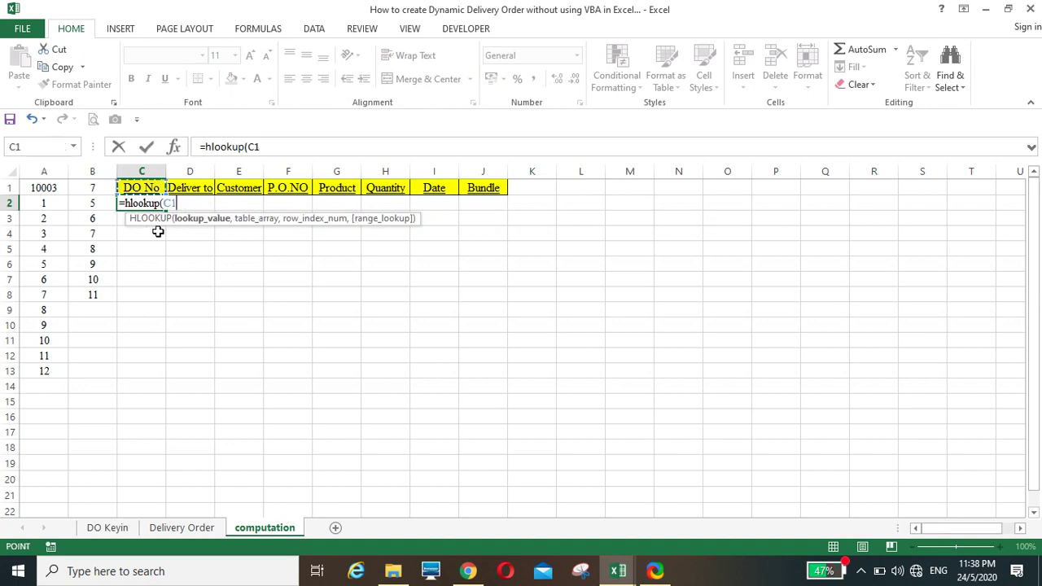
text(,)
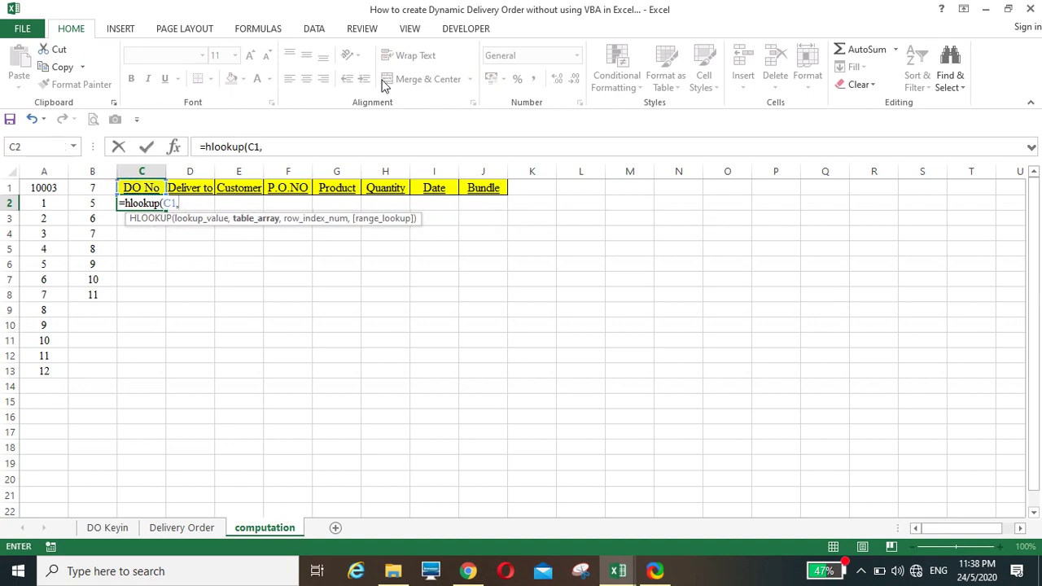
click(88, 533)
drag(46, 192, 534, 340)
text(000)
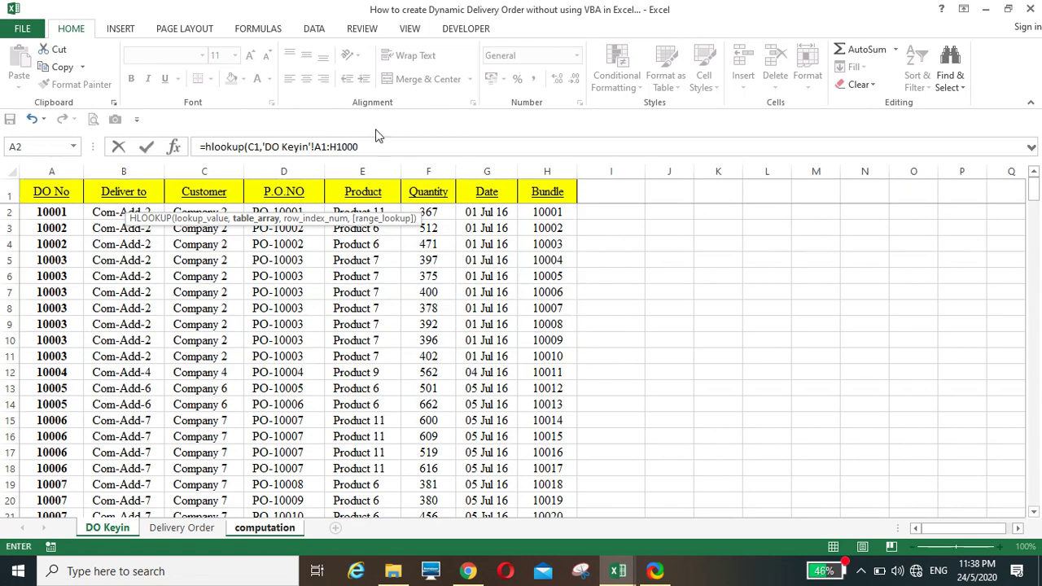
text(,)
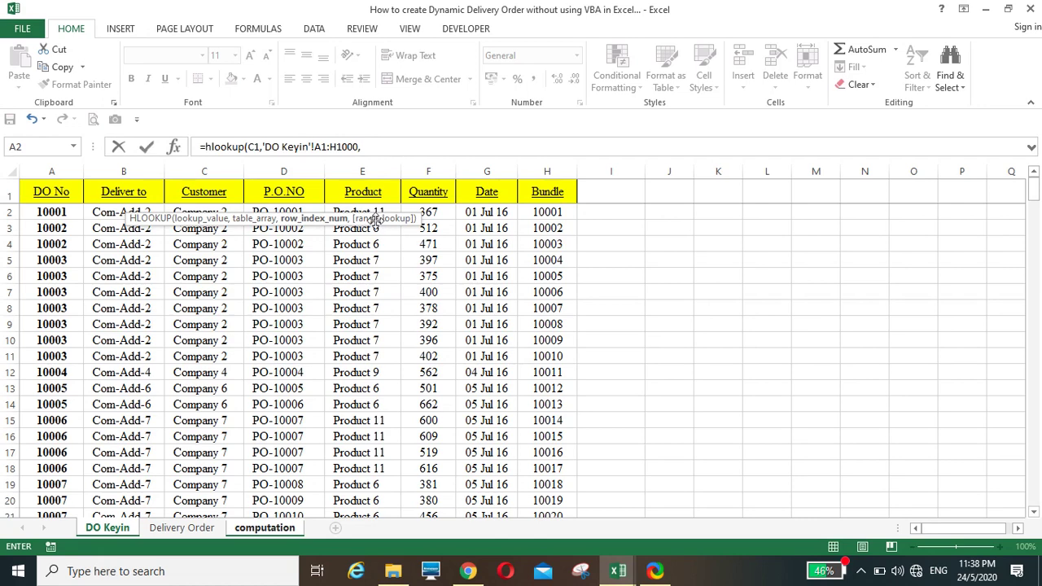
click(269, 528)
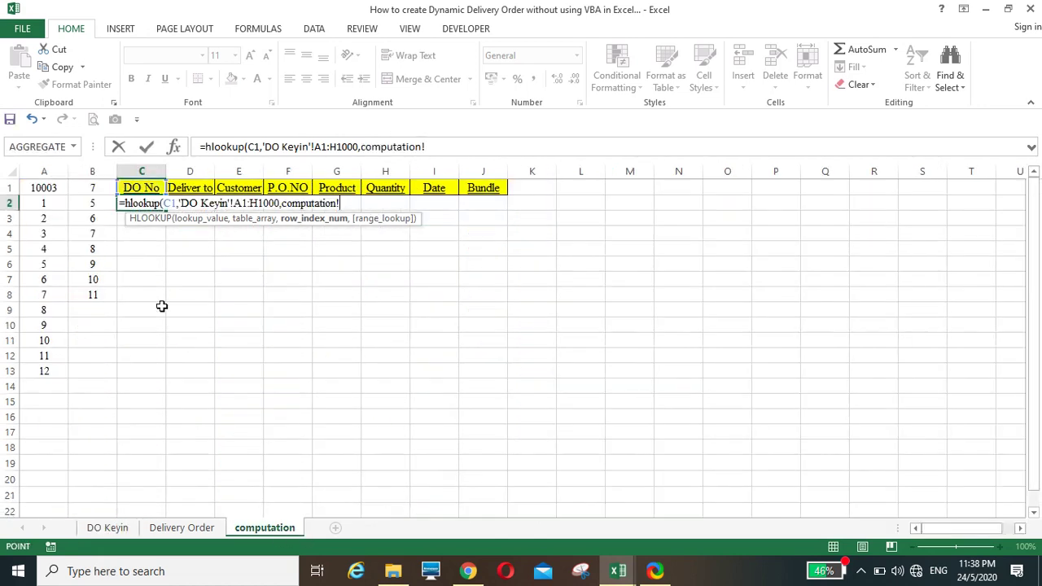
click(91, 202)
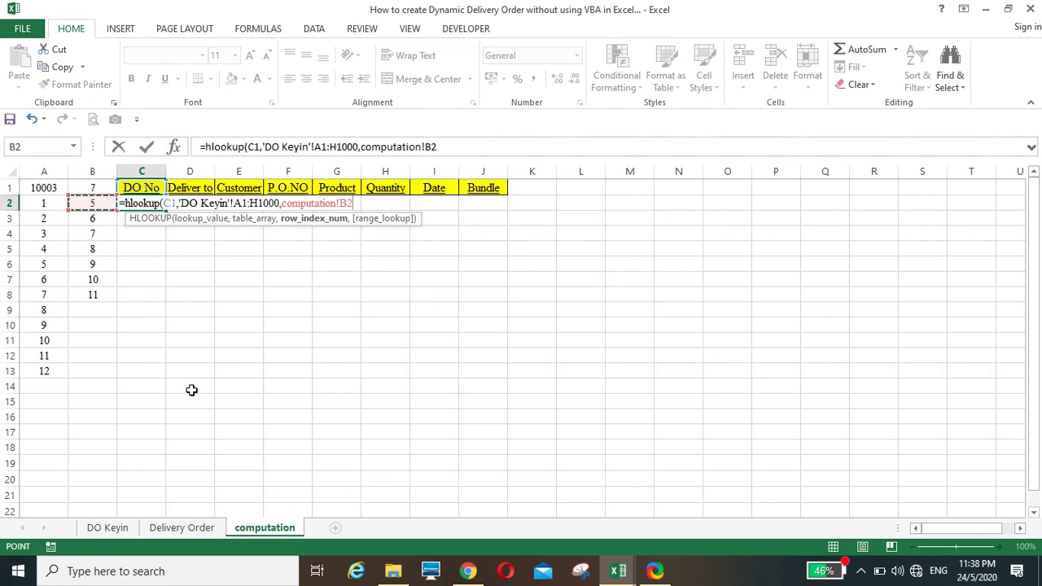
text(,)
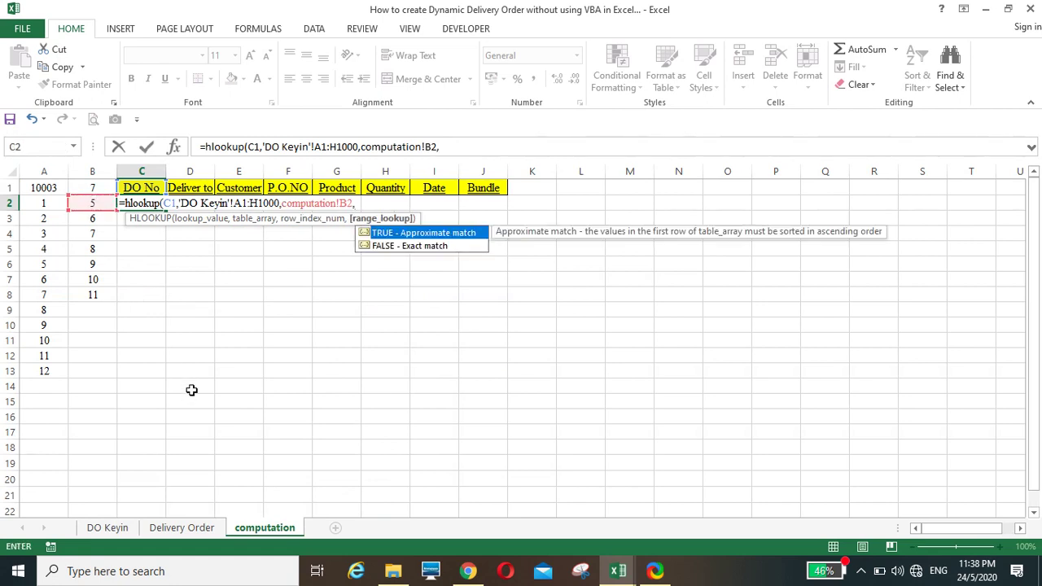
text(0))
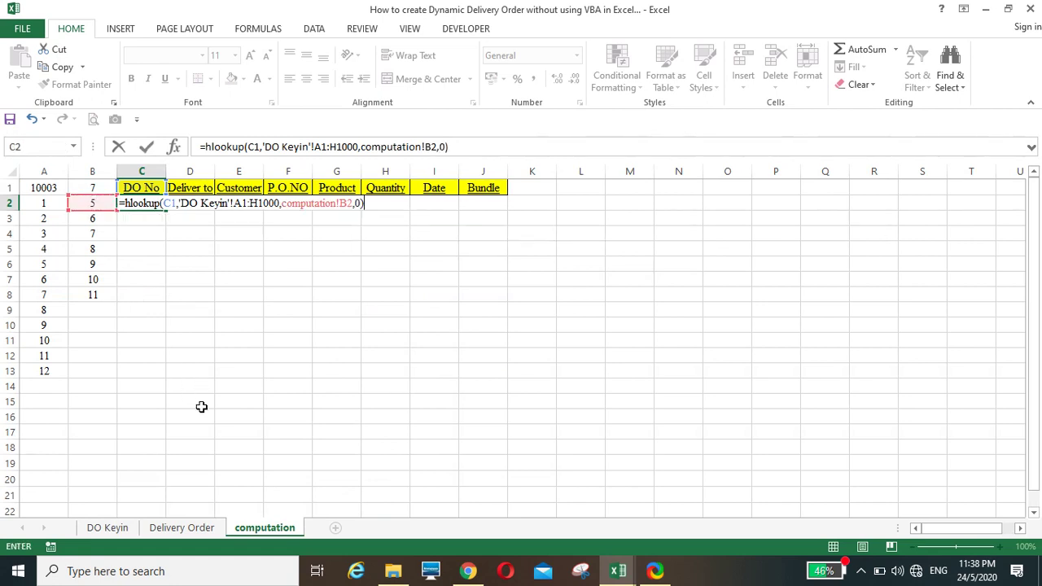
key(Return)
click(143, 206)
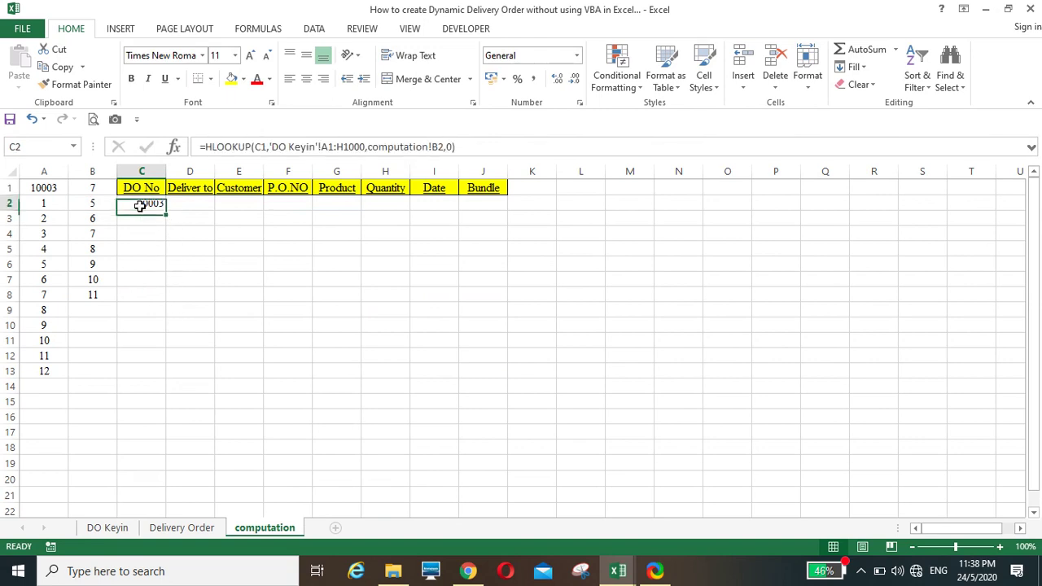
click(306, 79)
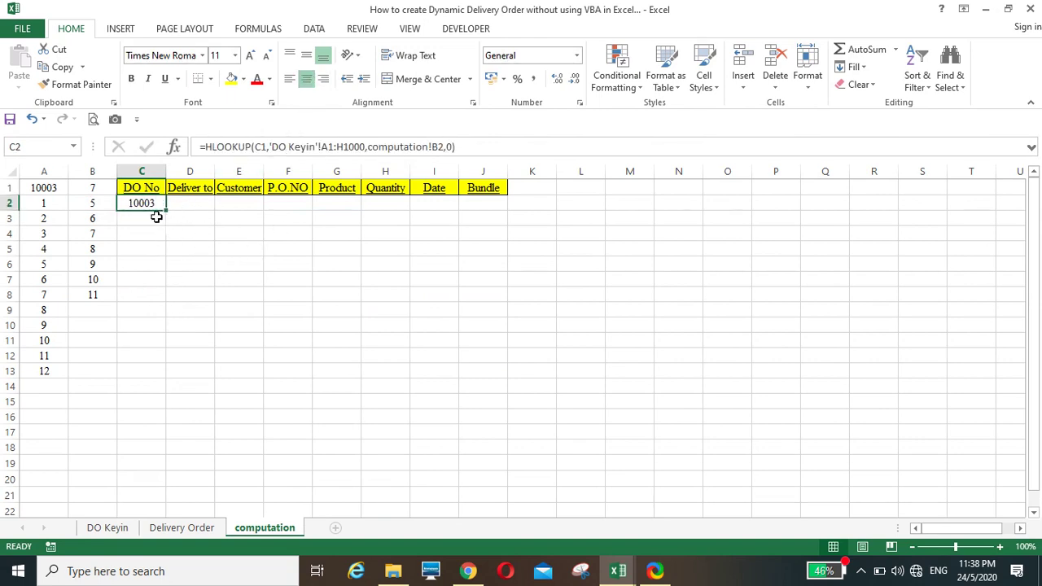
Step: Lock the C2 formula's references as C$1, $A$1:$H$1000 and $B2, and fill it across and down through J13
click(261, 147)
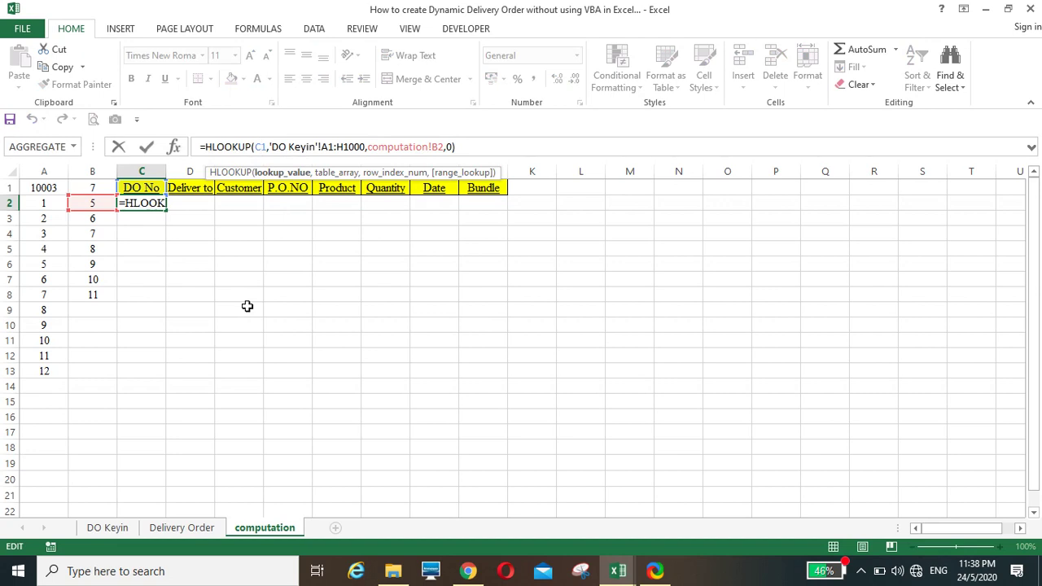
key(F4)
key(F4)
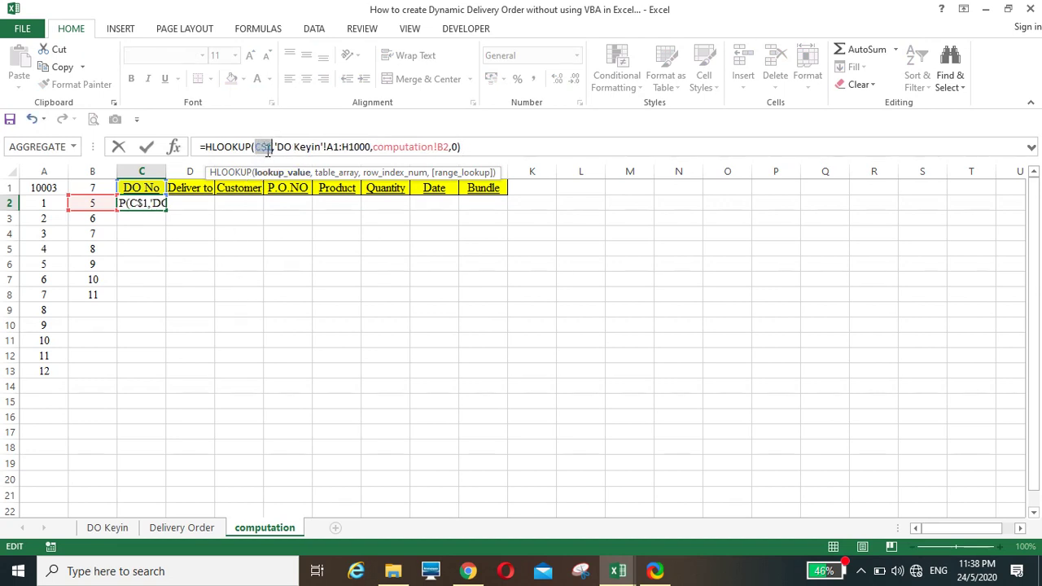
click(329, 146)
key(F4)
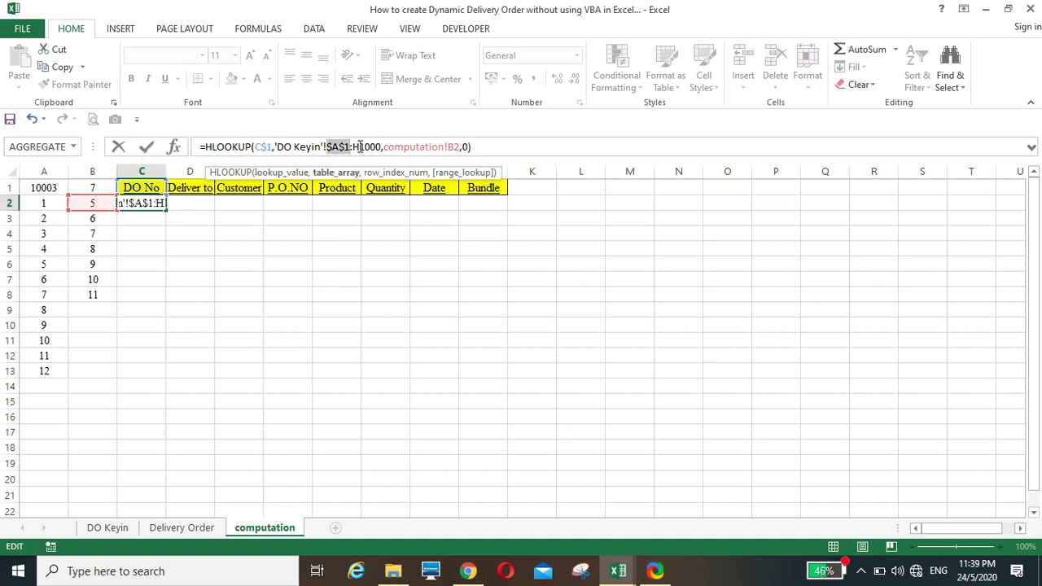
click(358, 147)
key(F4)
click(467, 146)
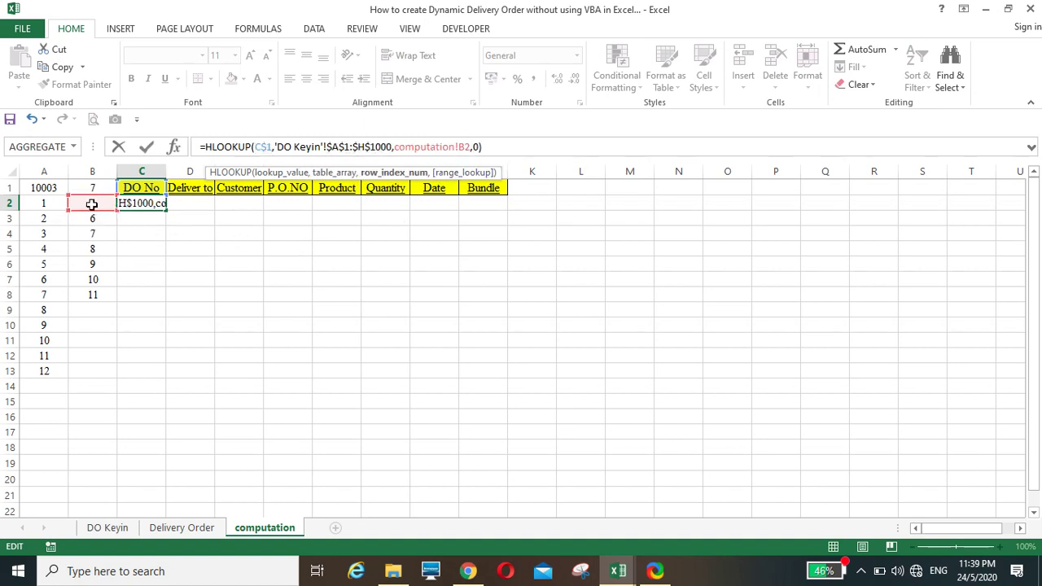
key(F4)
key(F4)
key(F4)
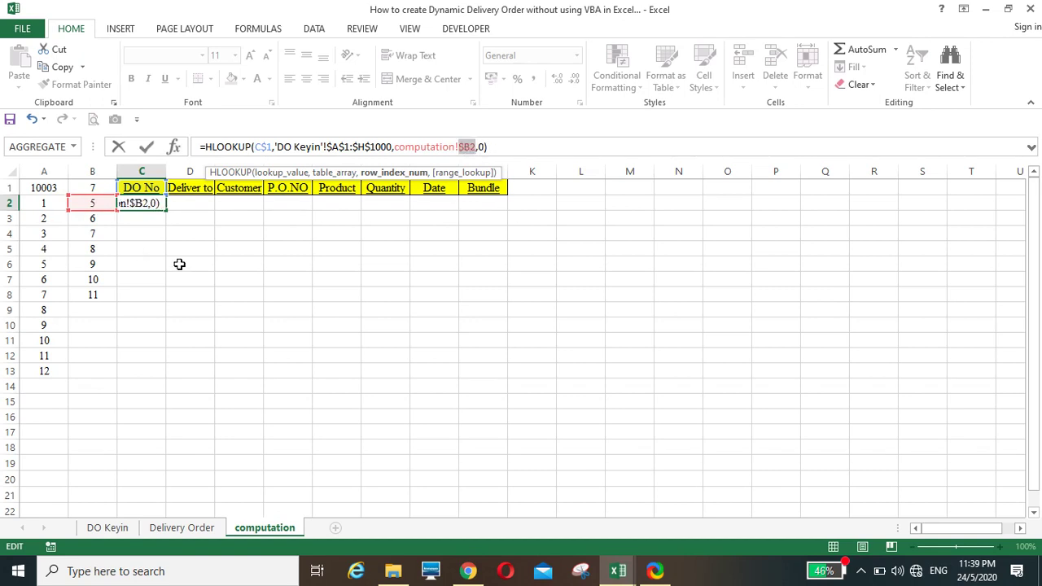
key(Return)
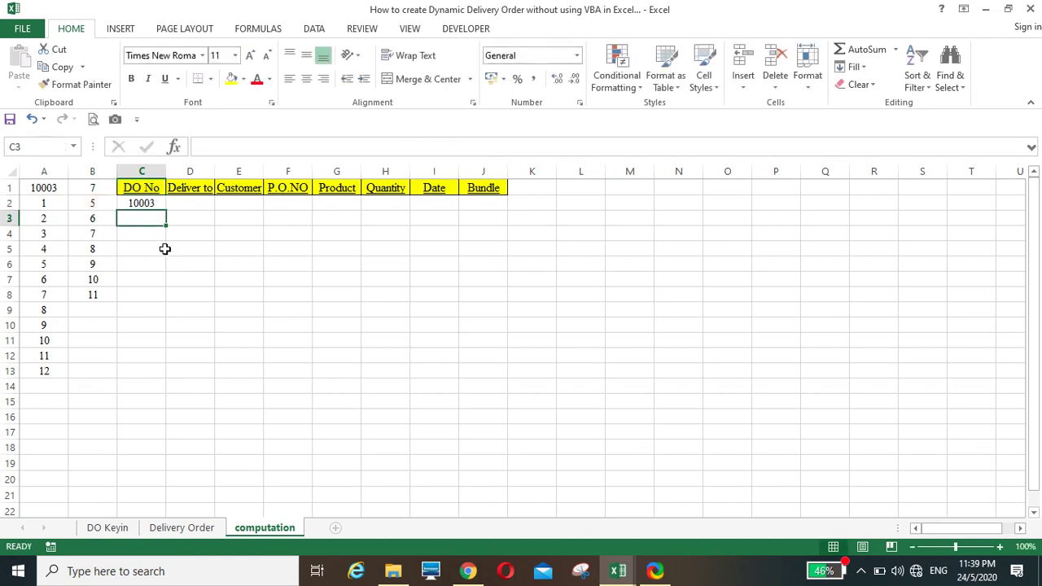
click(152, 205)
drag(165, 212, 490, 384)
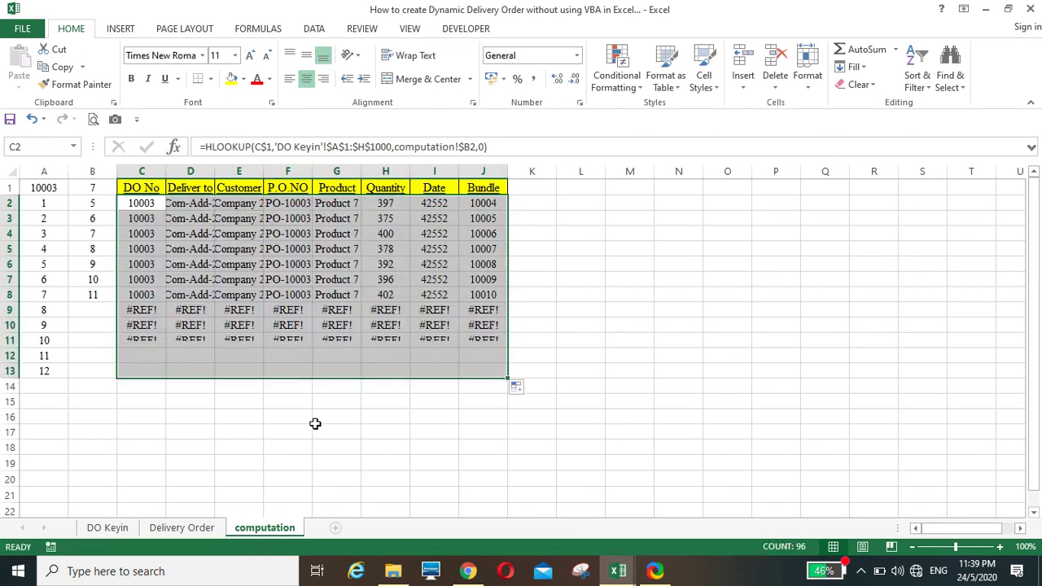
Step: Examine the lookup formula in C9 and the row-number formula in B9 that it refers to
click(145, 309)
click(79, 311)
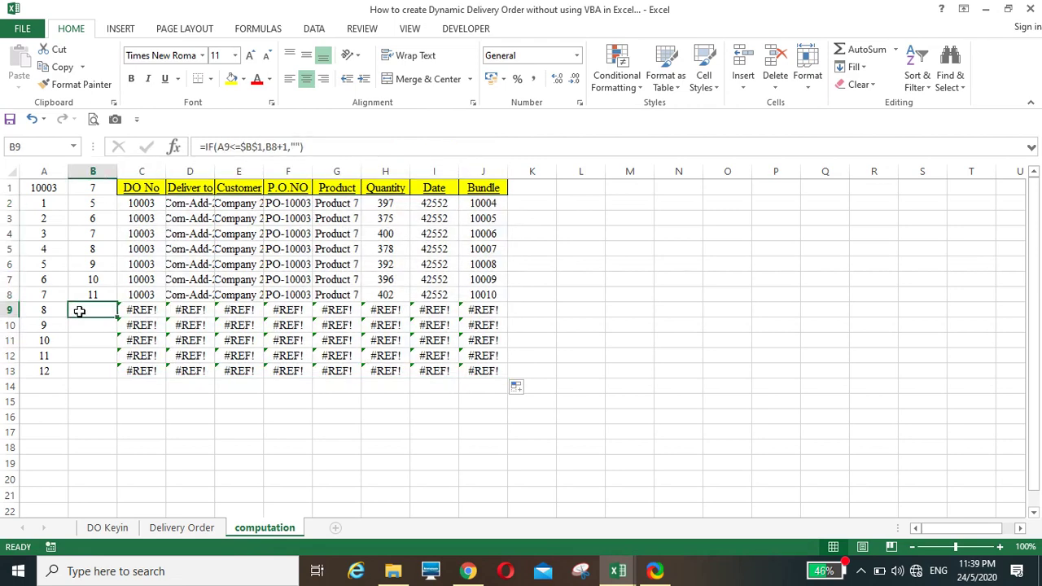
click(135, 312)
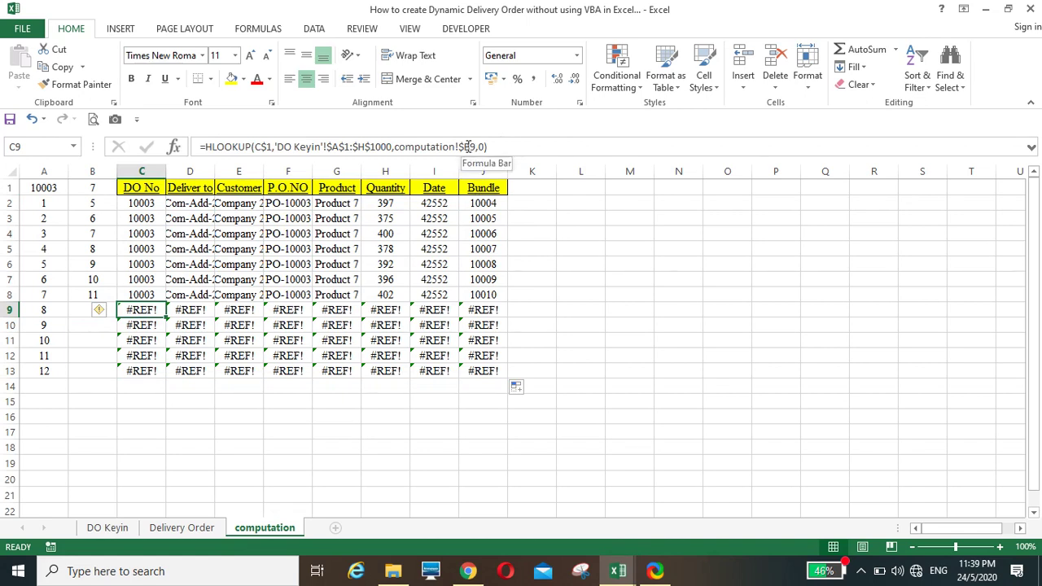
click(363, 146)
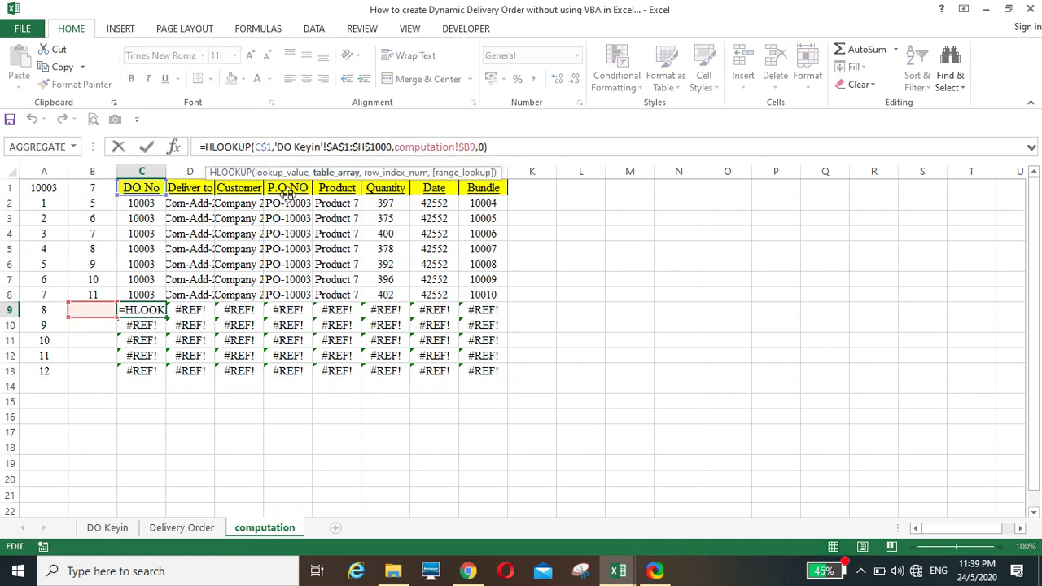
key(Escape)
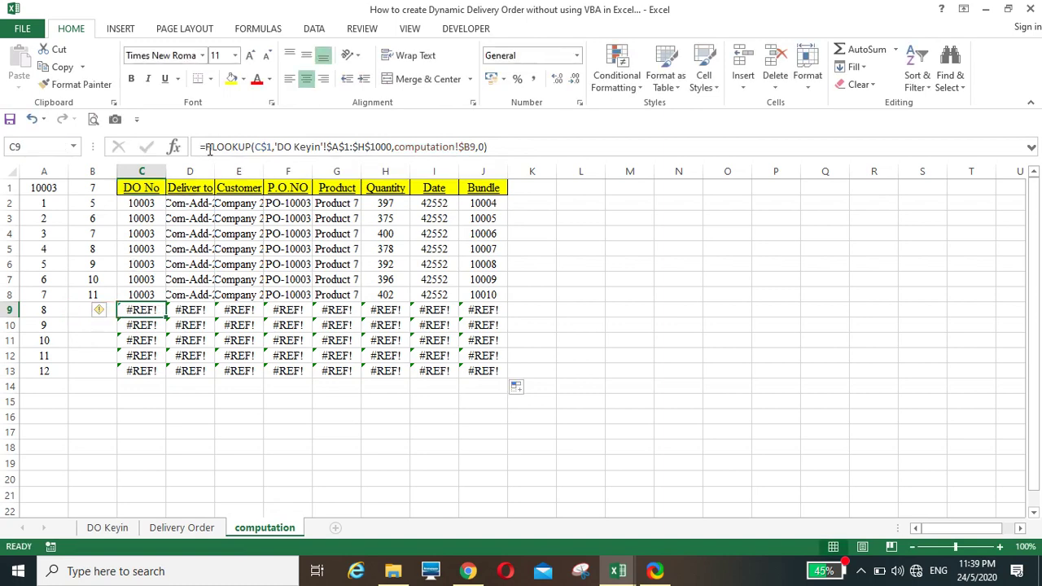
Step: Wrap the HLOOKUP formula in C2 of the computation sheet in IFERROR with "" as the error value
click(141, 204)
click(206, 148)
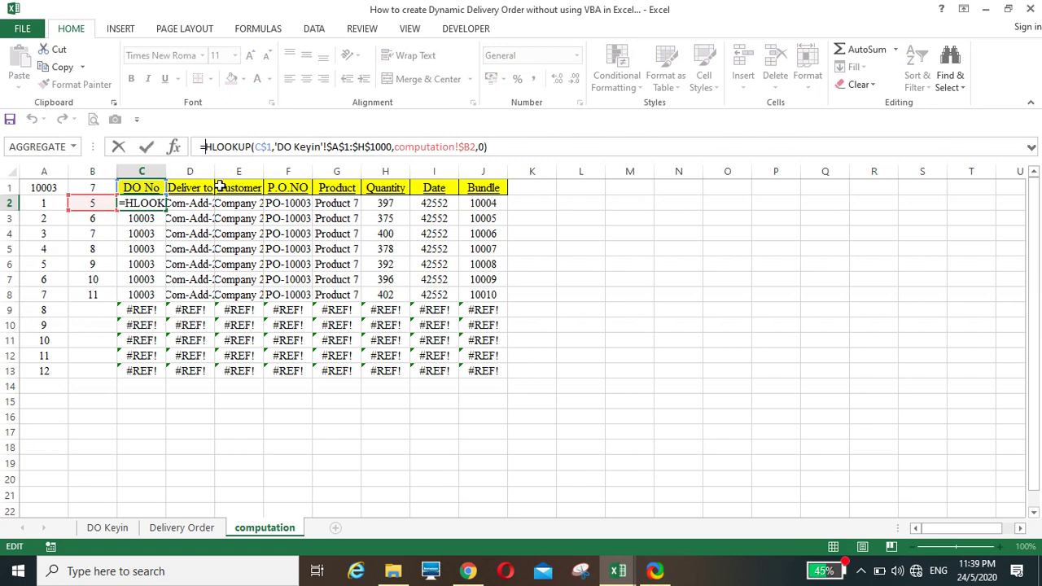
text(iferro)
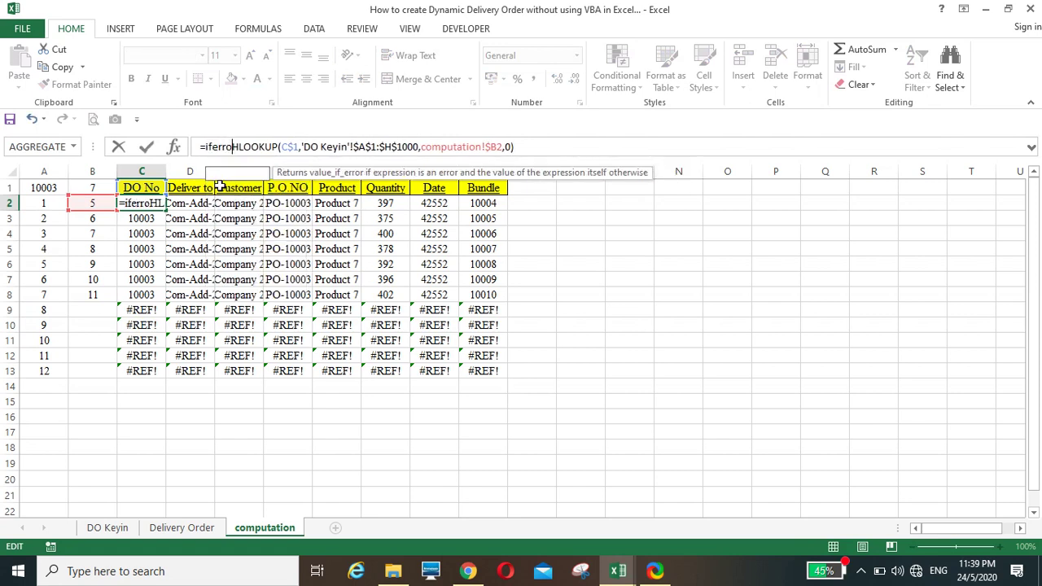
text(r()
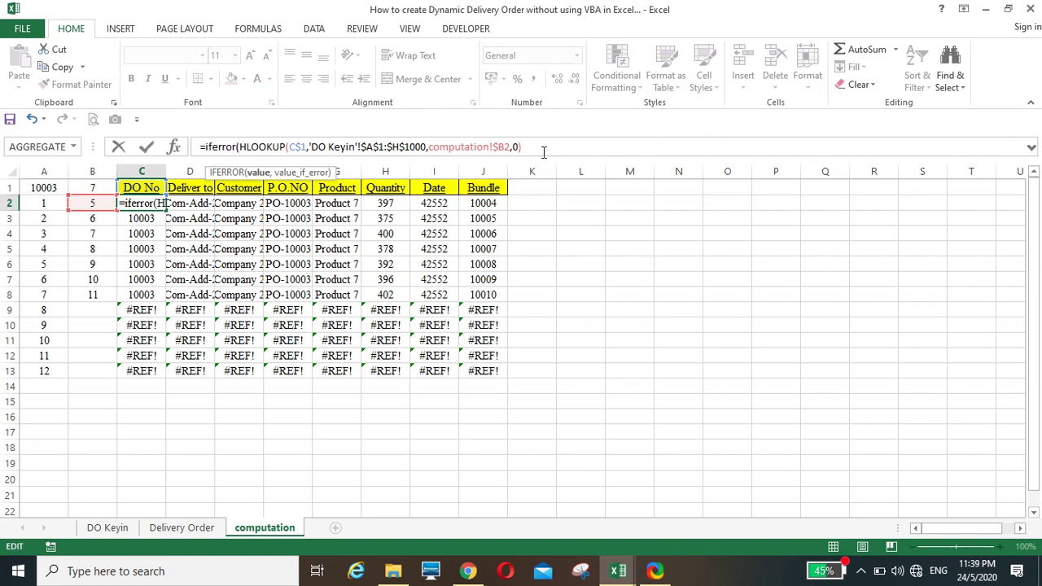
text(,""))
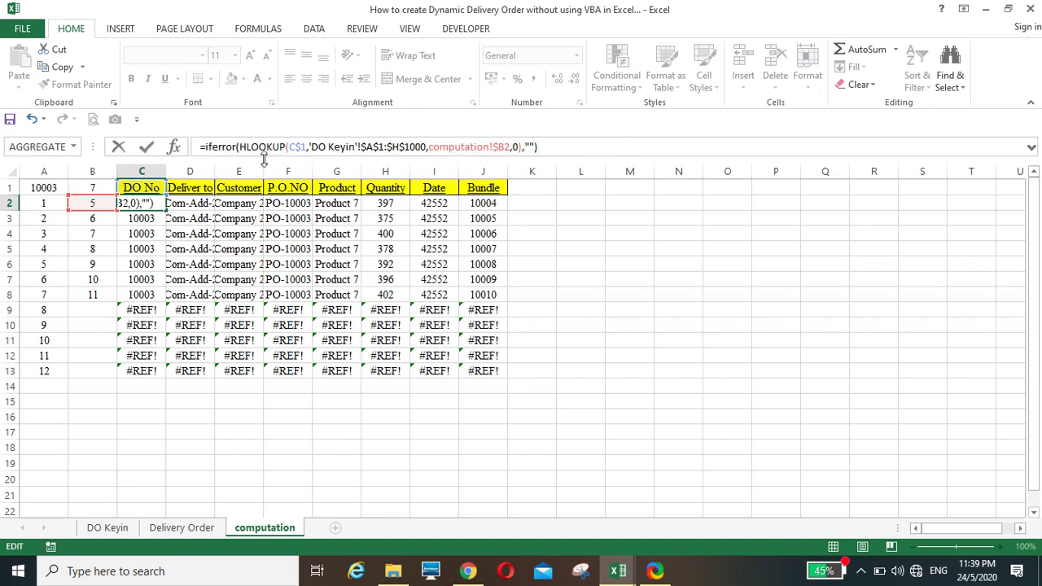
key(Return)
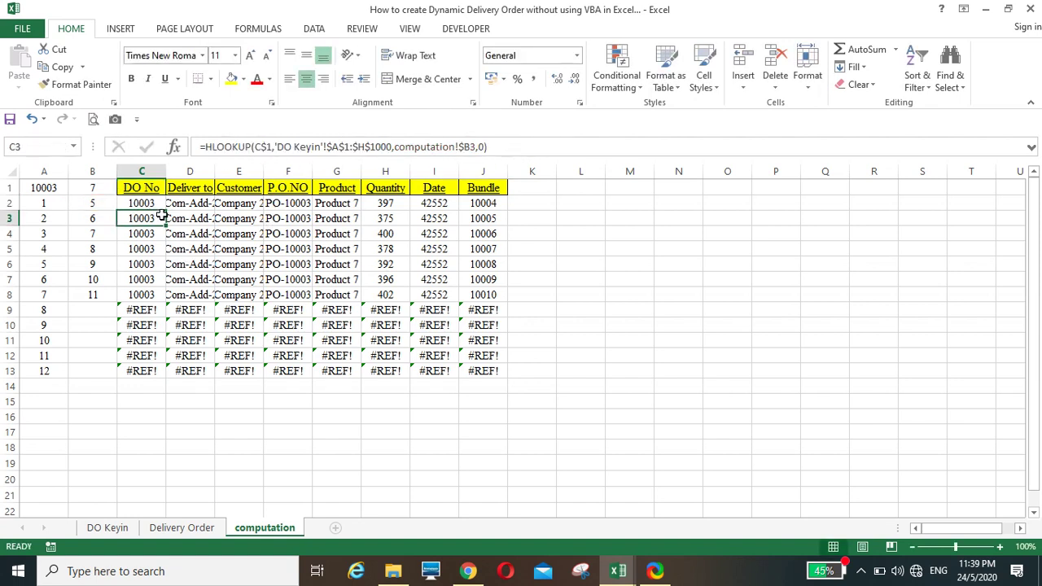
Step: Fill the IFERROR formula from C2 across to column J and down through row 13
click(161, 210)
drag(168, 209, 505, 208)
double_click(506, 208)
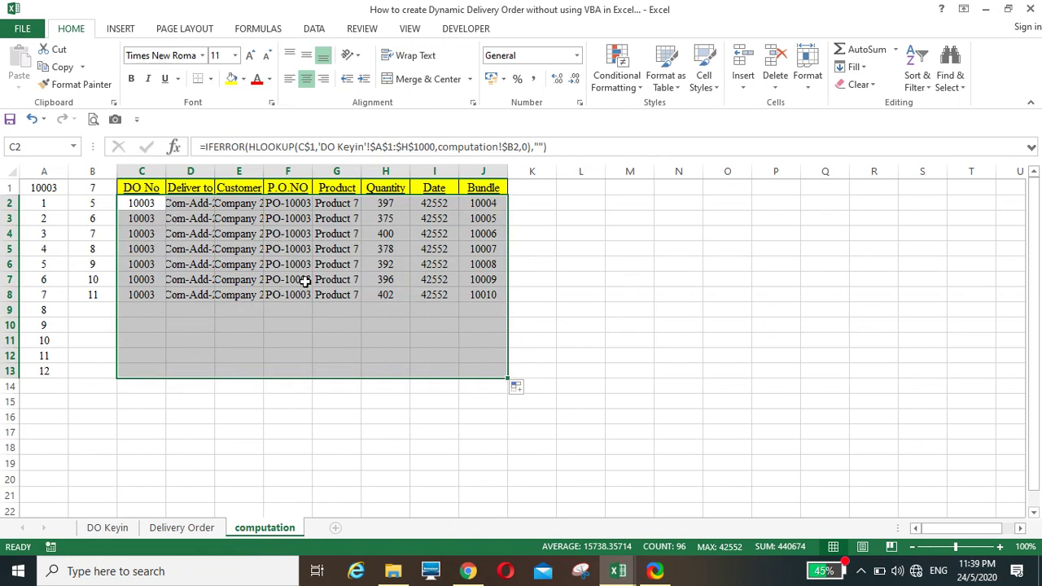
click(177, 310)
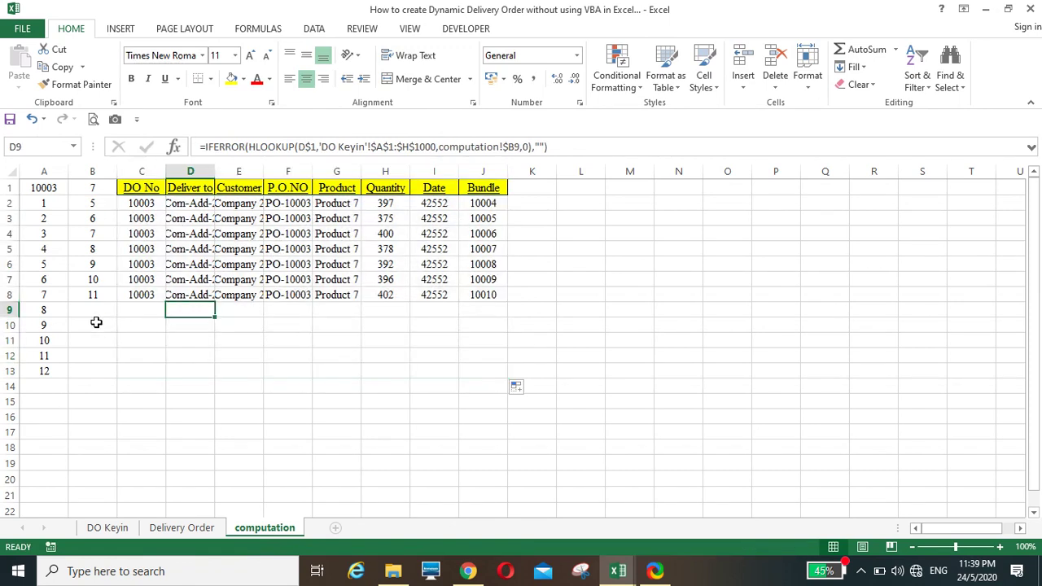
Step: Link the Date cell D6 on the Delivery Order sheet to the first date record with =computation!I2
click(196, 527)
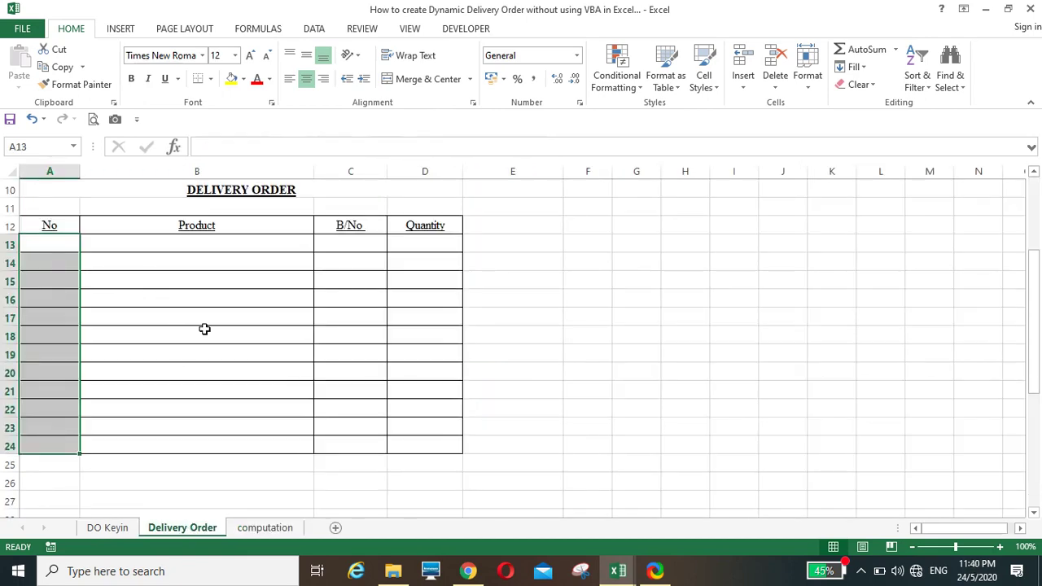
click(260, 528)
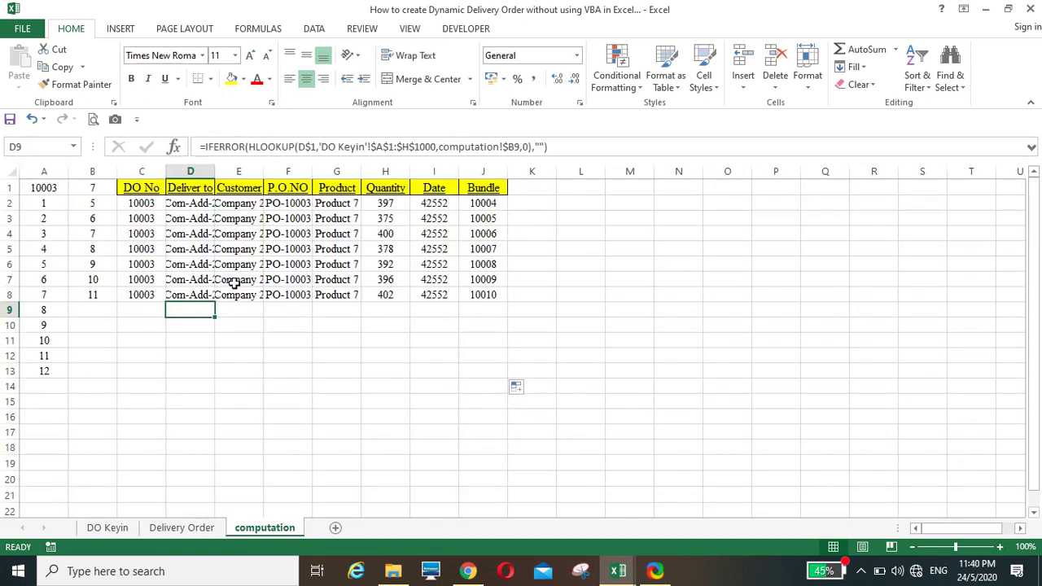
click(183, 528)
scroll(209, 394, up, 3)
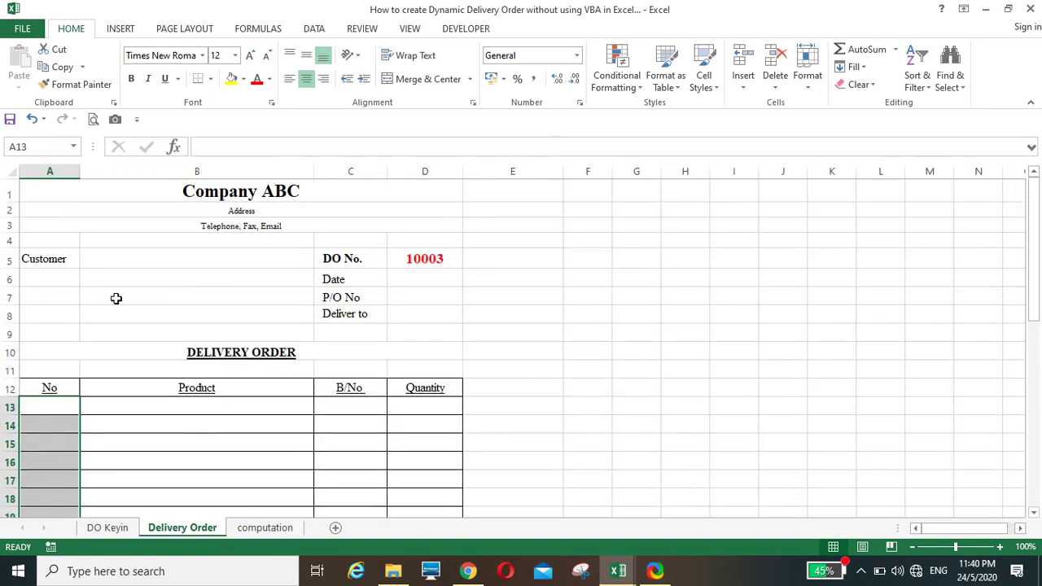
click(422, 279)
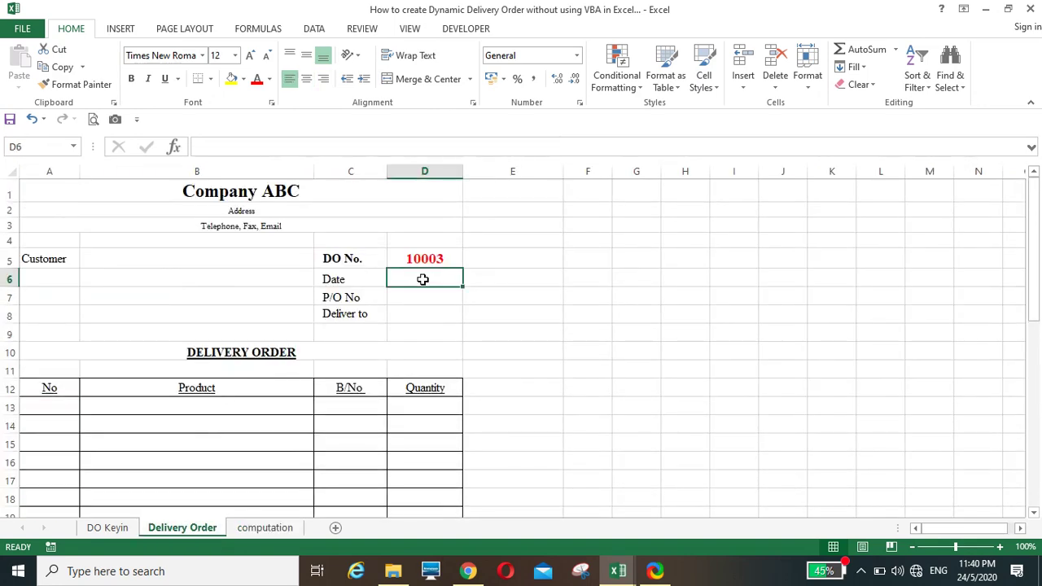
text(=)
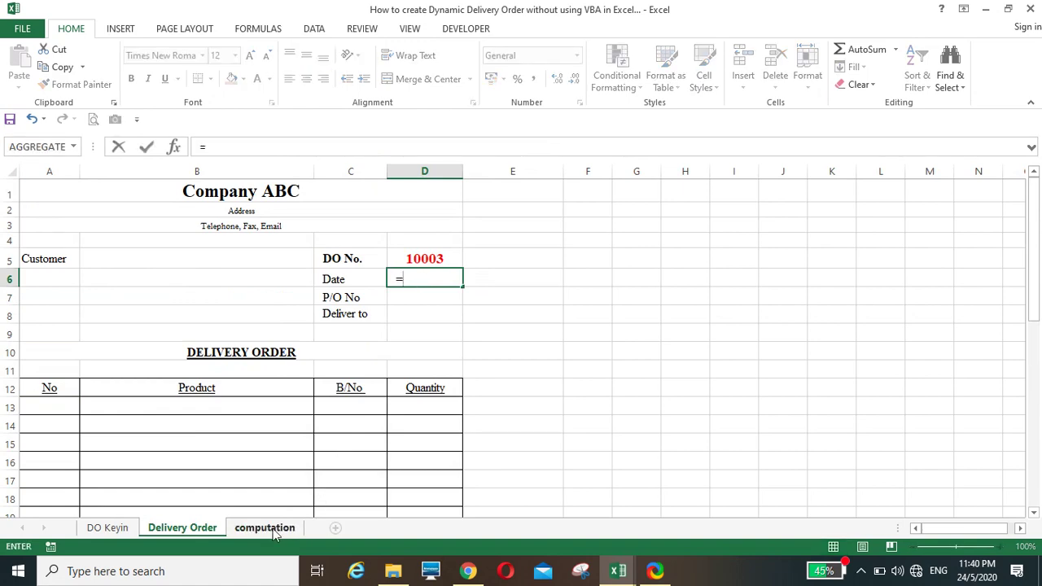
click(265, 527)
click(434, 205)
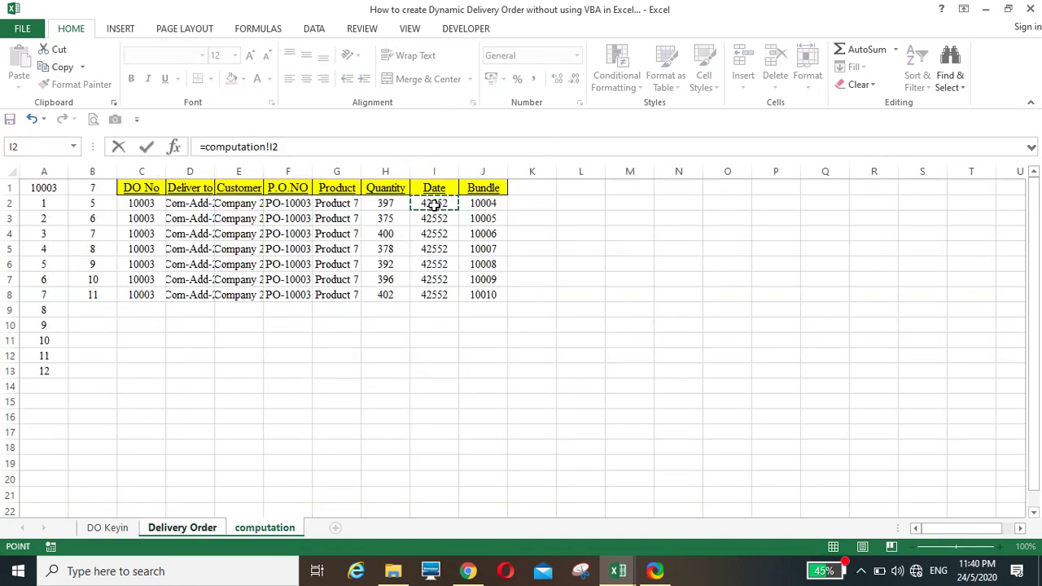
key(Return)
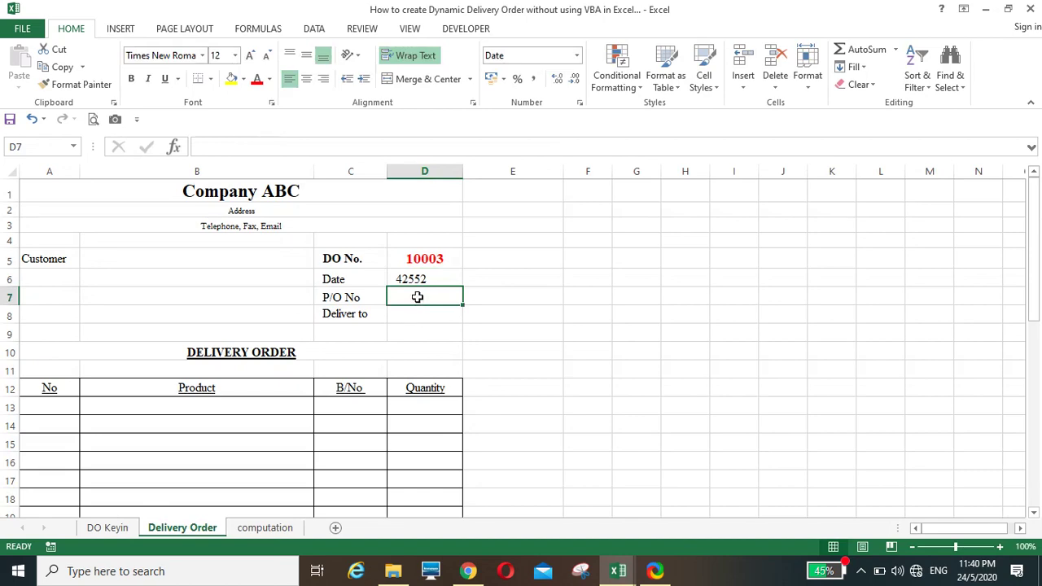
Step: Link the P/O No cell D7 to =computation!F2 and the Deliver to cell D8 to =computation!D2
text(=)
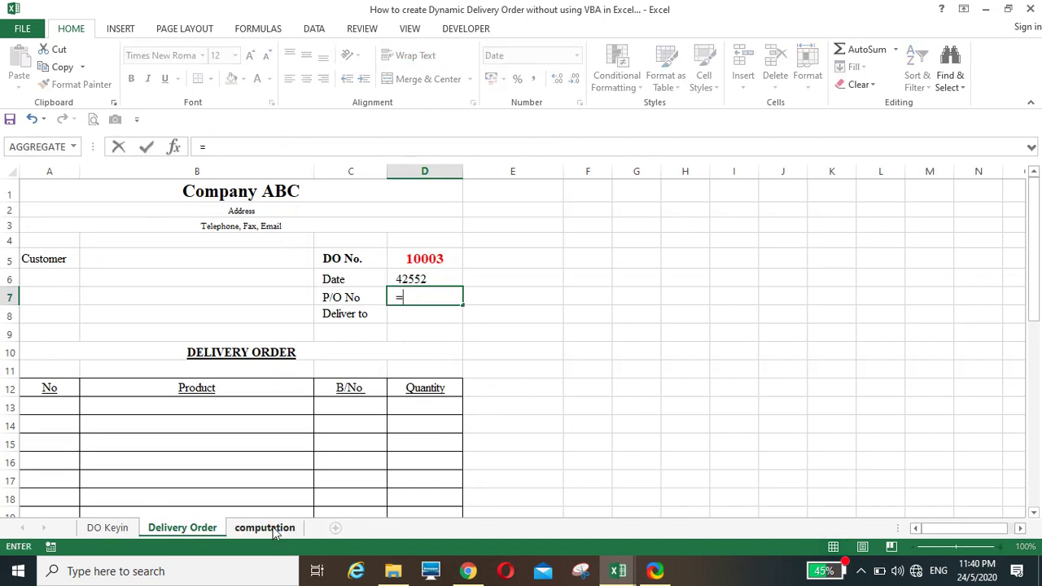
click(265, 527)
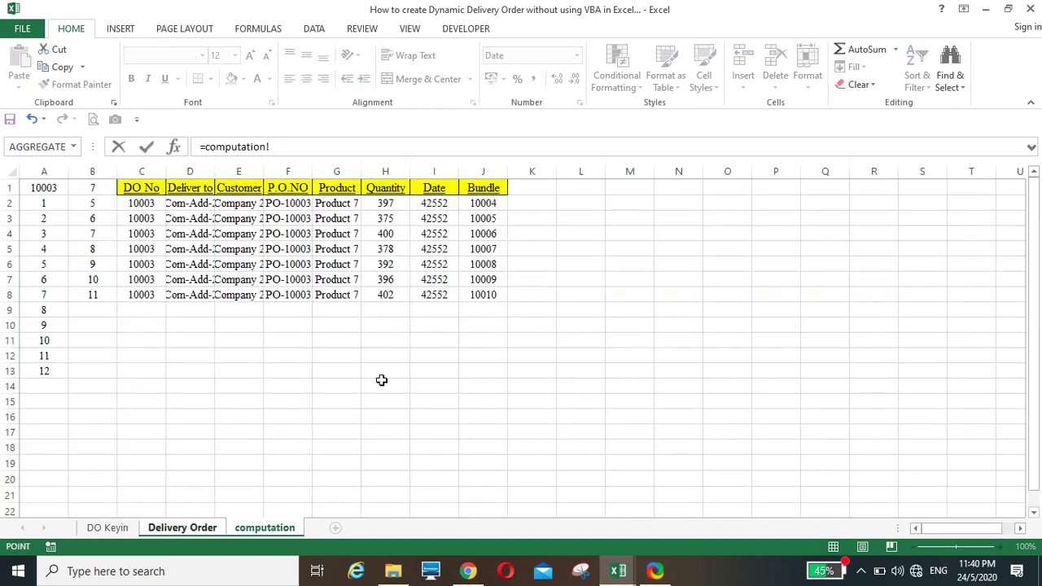
click(278, 204)
key(Return)
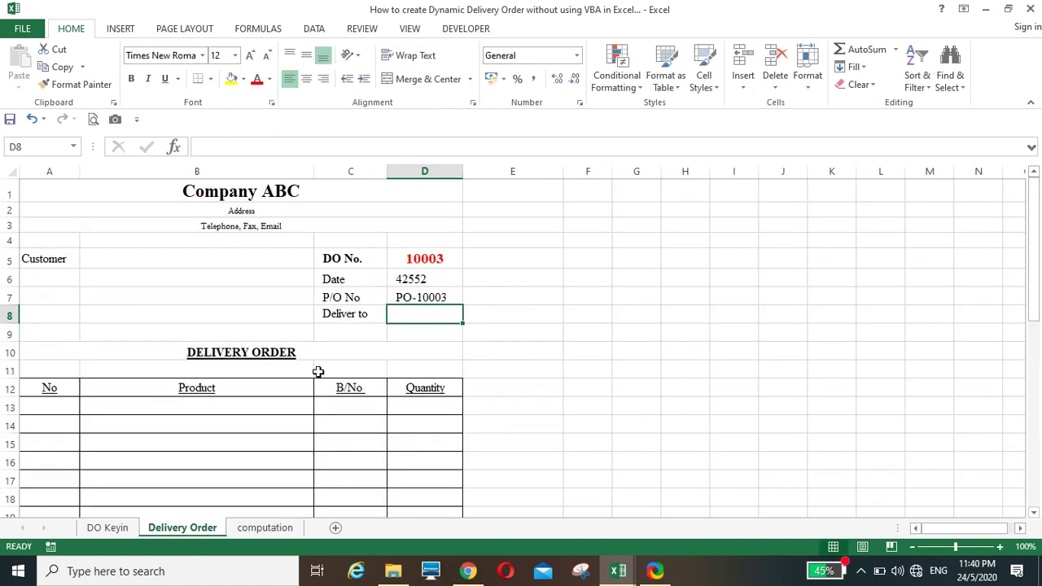
text(=)
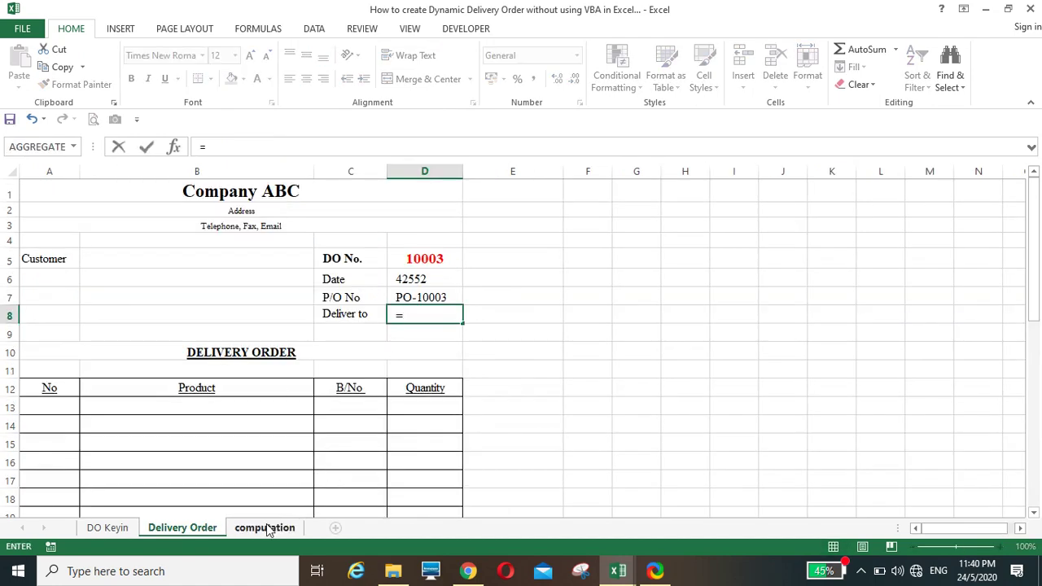
click(264, 528)
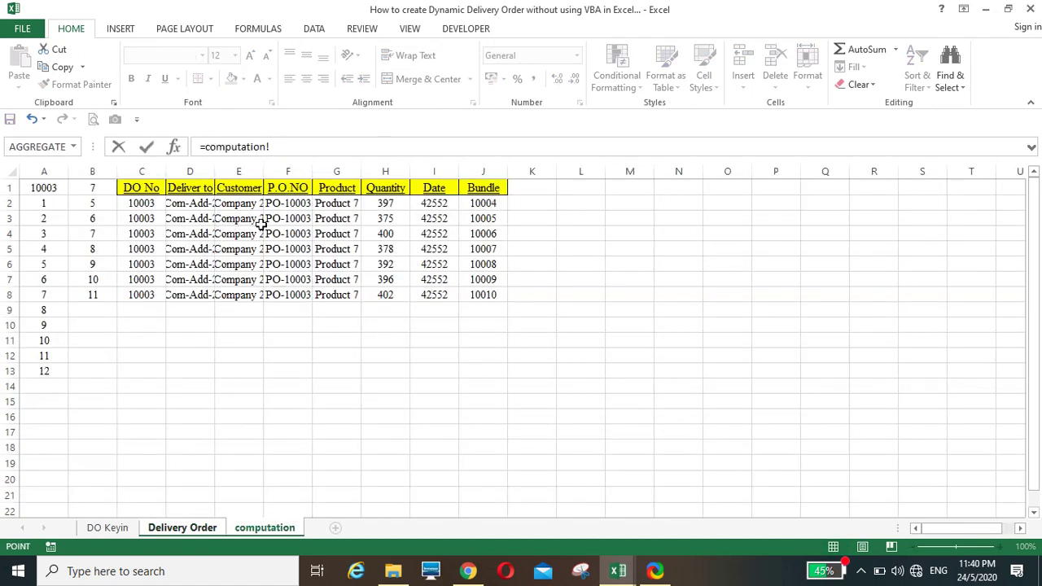
click(193, 204)
key(Return)
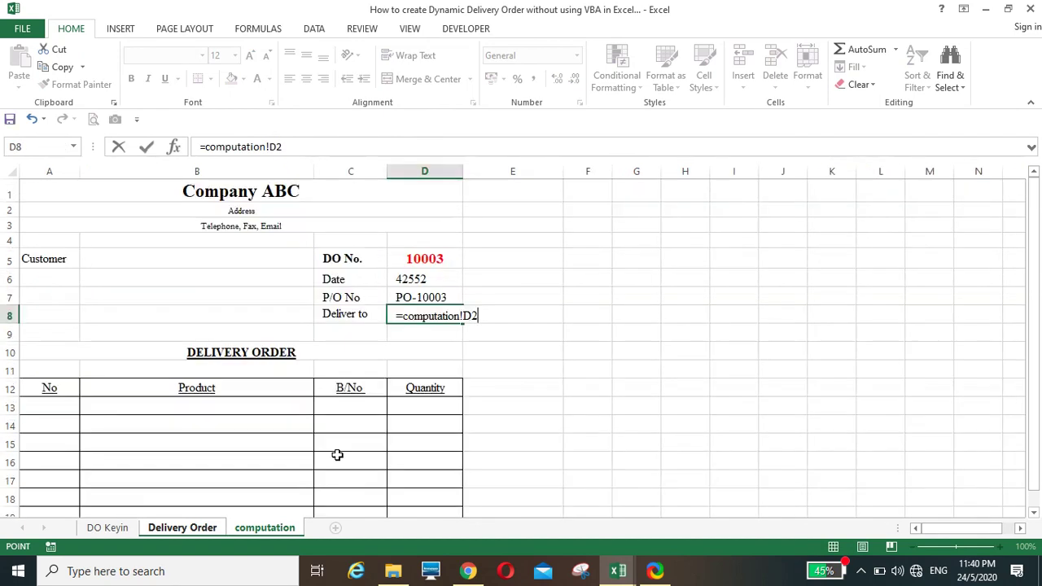
Step: Enter =computation!E2 in B6 of the Delivery Order sheet to retrieve the customer
click(107, 279)
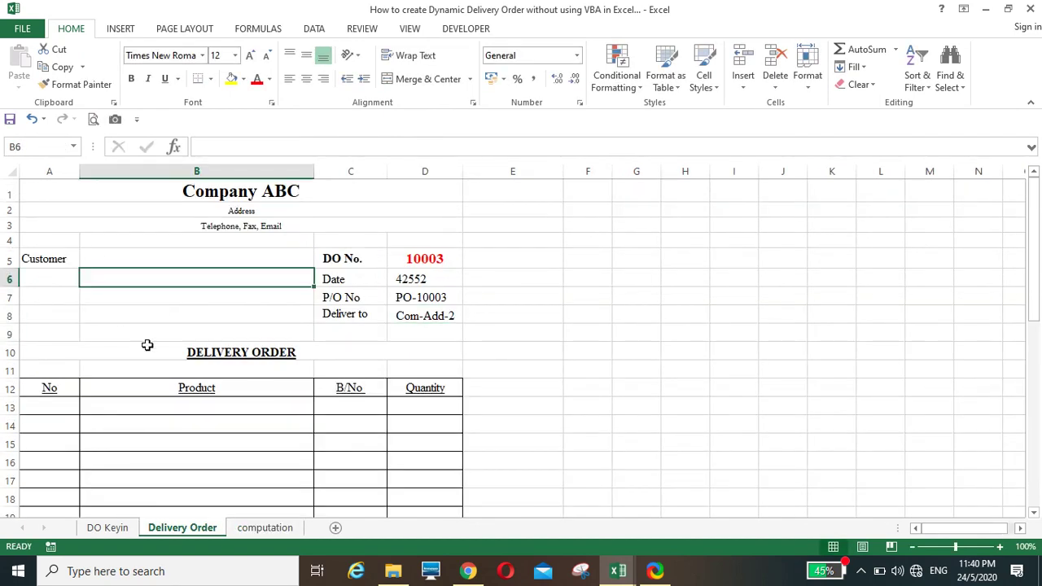
text(=)
click(252, 530)
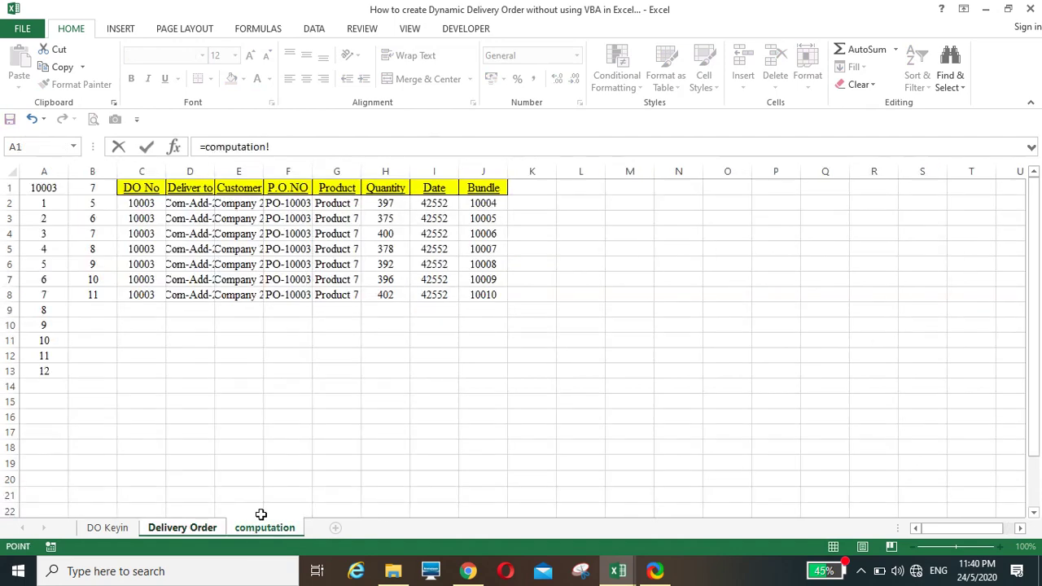
click(239, 204)
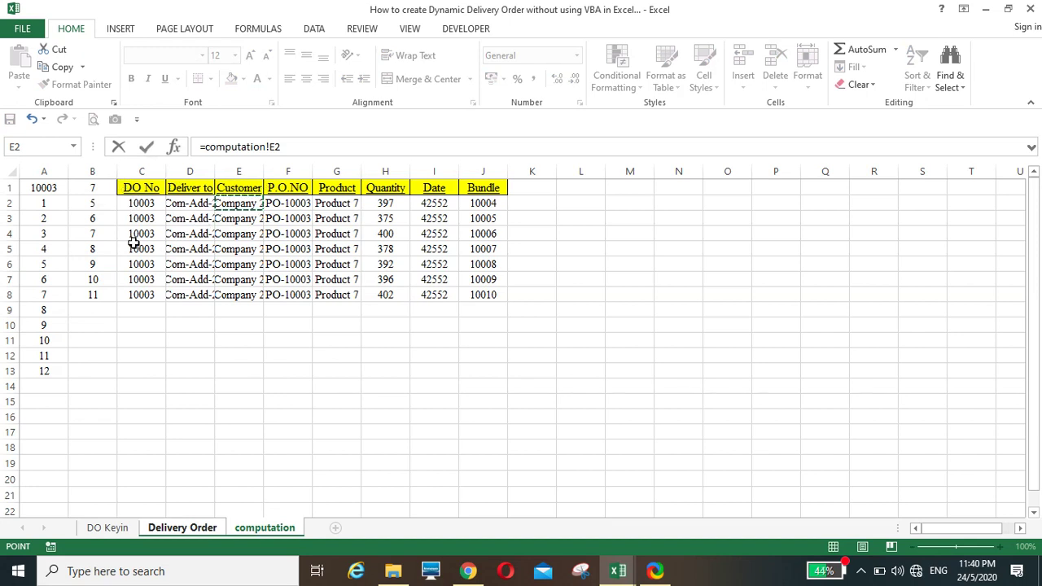
key(Return)
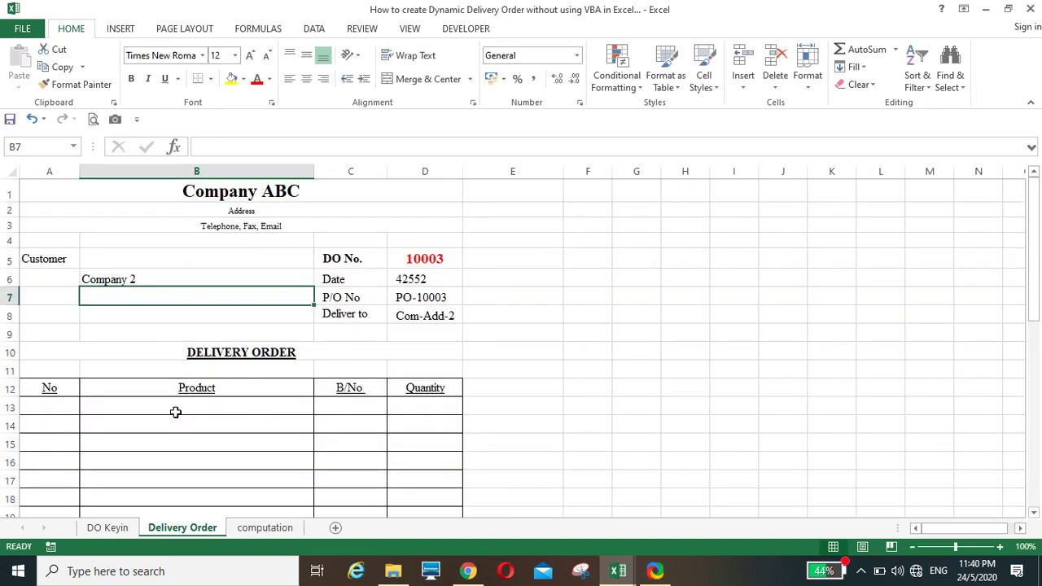
Step: Enter =computation!G2 in B13, the first Product row of the delivery order table
click(173, 410)
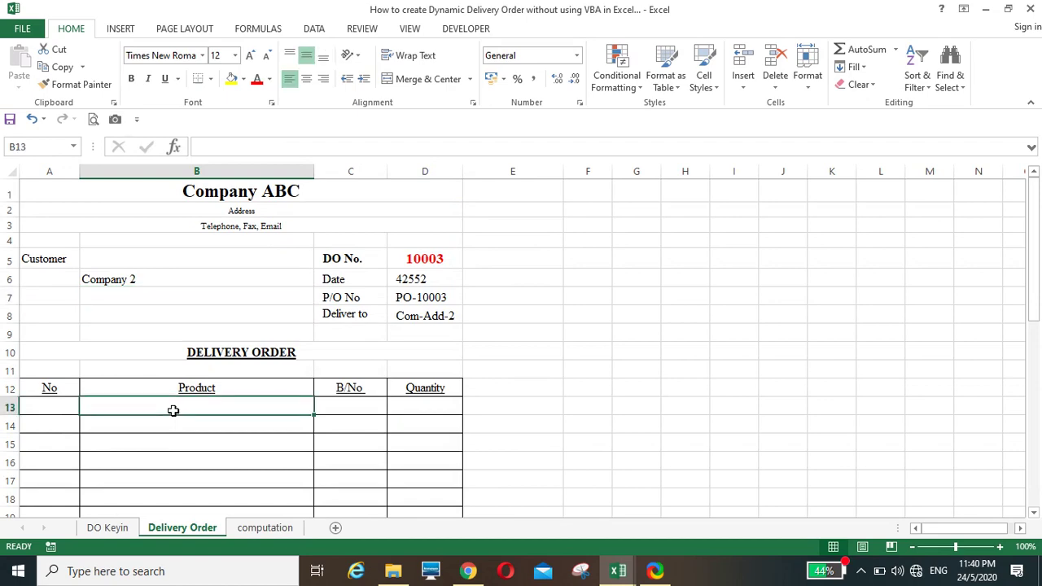
text(=)
click(264, 528)
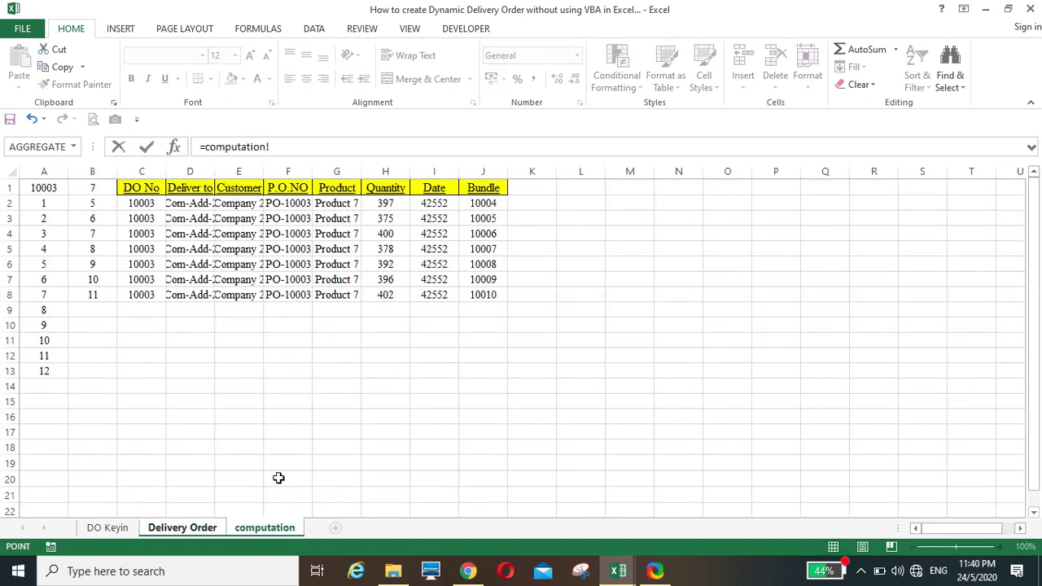
click(334, 202)
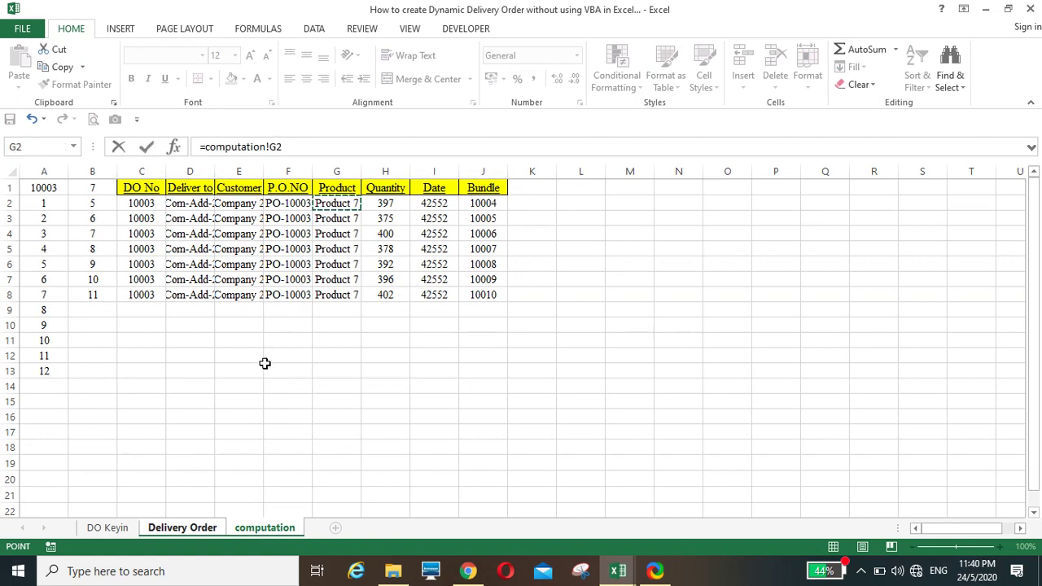
key(Return)
Step: Enter =computation!J2 in C13 to bring the bundle number into the first B/No row
click(330, 405)
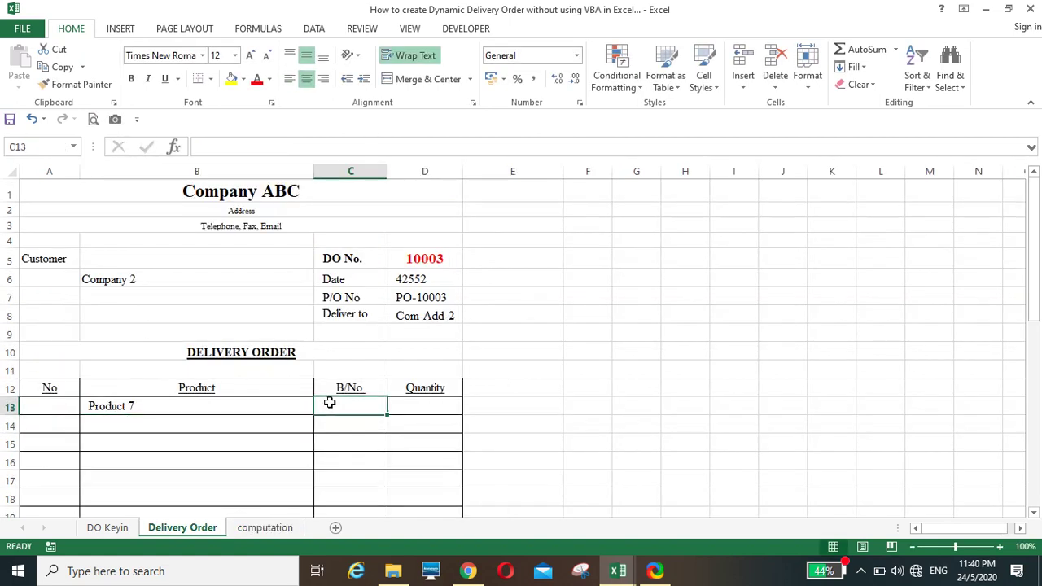
text(=)
click(265, 527)
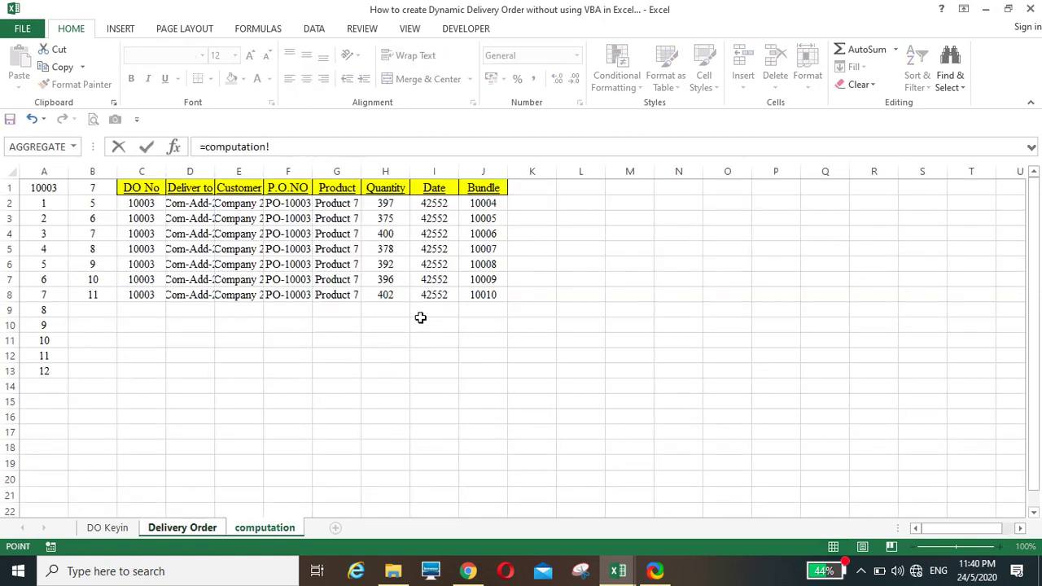
click(481, 204)
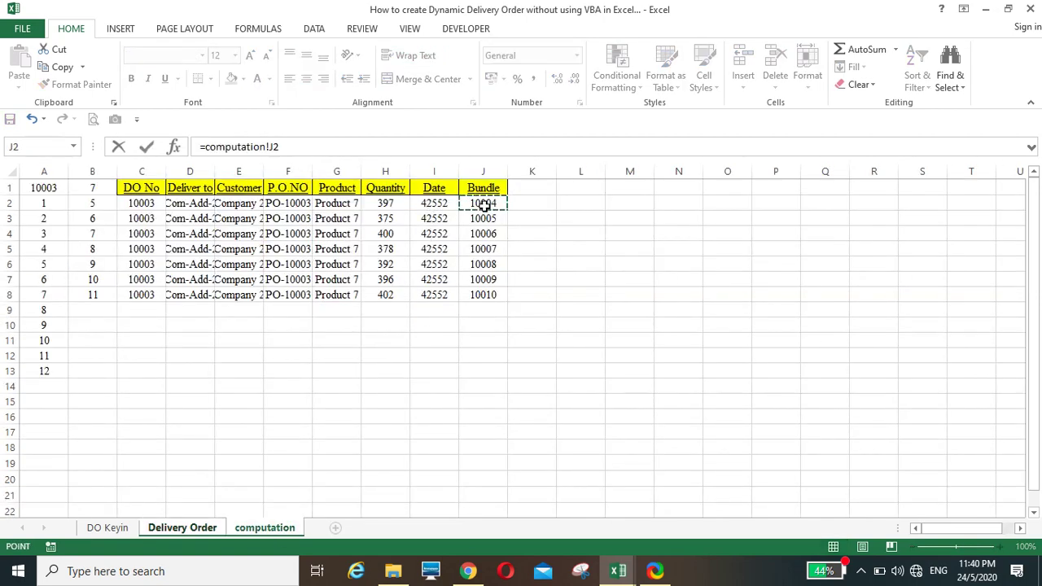
key(Return)
Step: Enter =computation!H2 in D13 to bring the quantity into the first table row
click(422, 400)
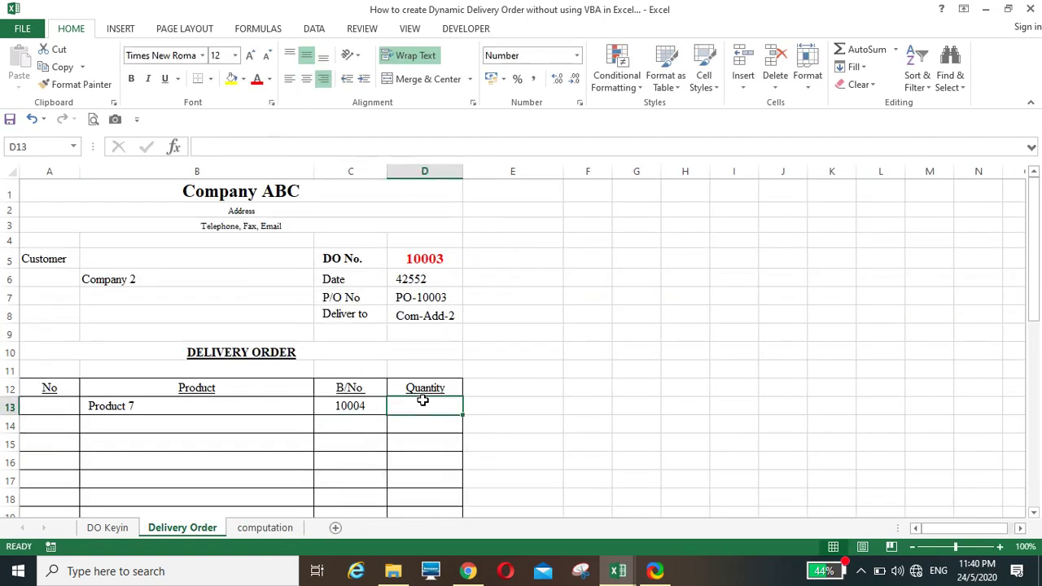
text(=)
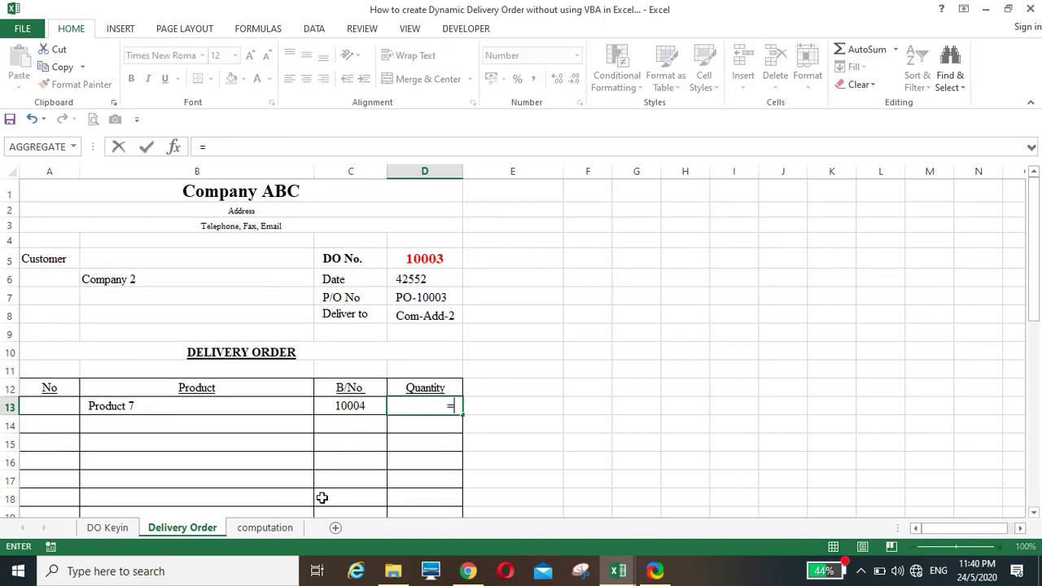
click(259, 529)
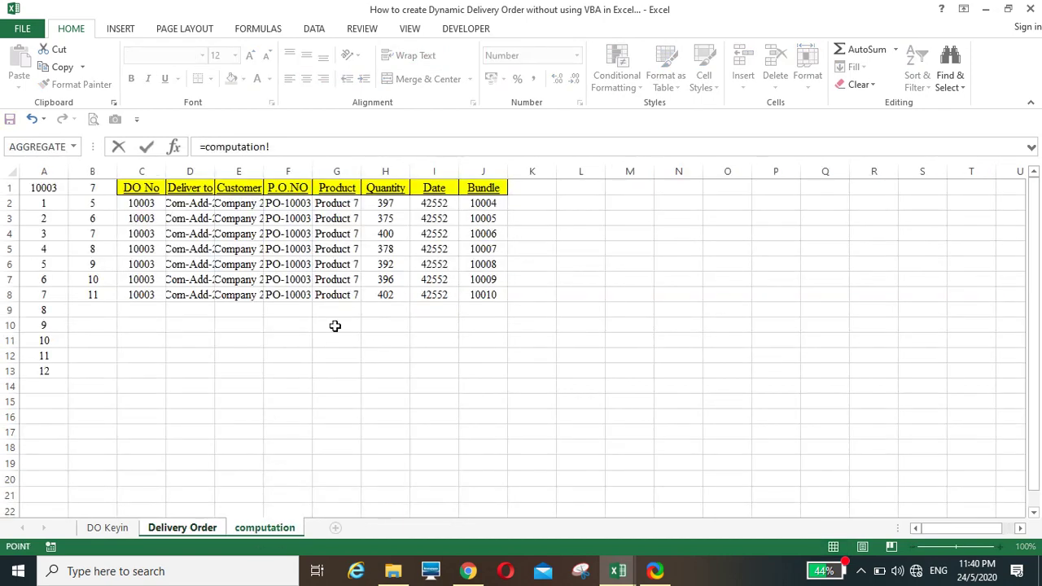
click(390, 209)
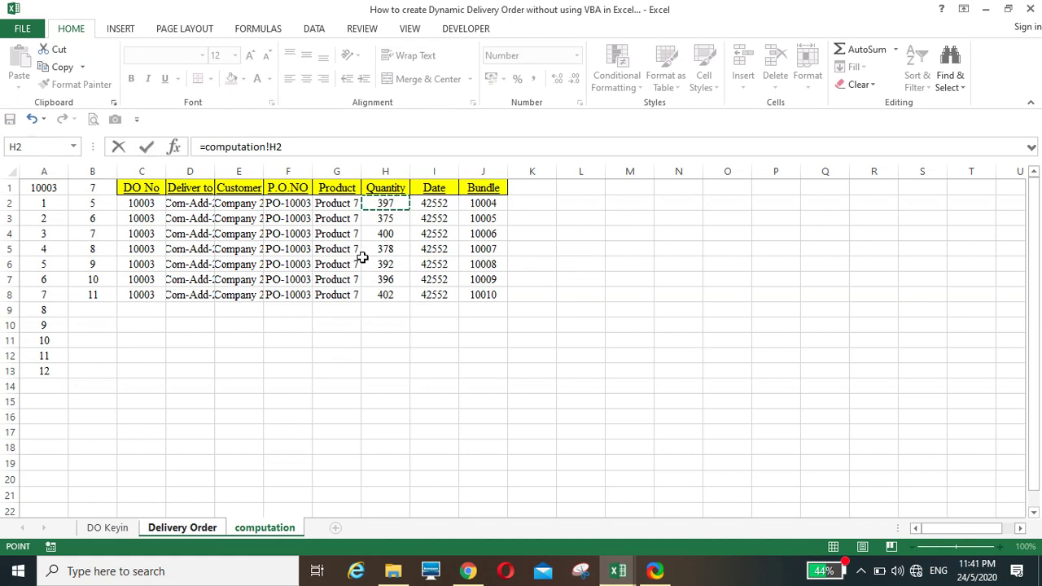
key(Return)
Step: Copy the formulas in B13:D13 of the Delivery Order sheet down through row 24
click(136, 408)
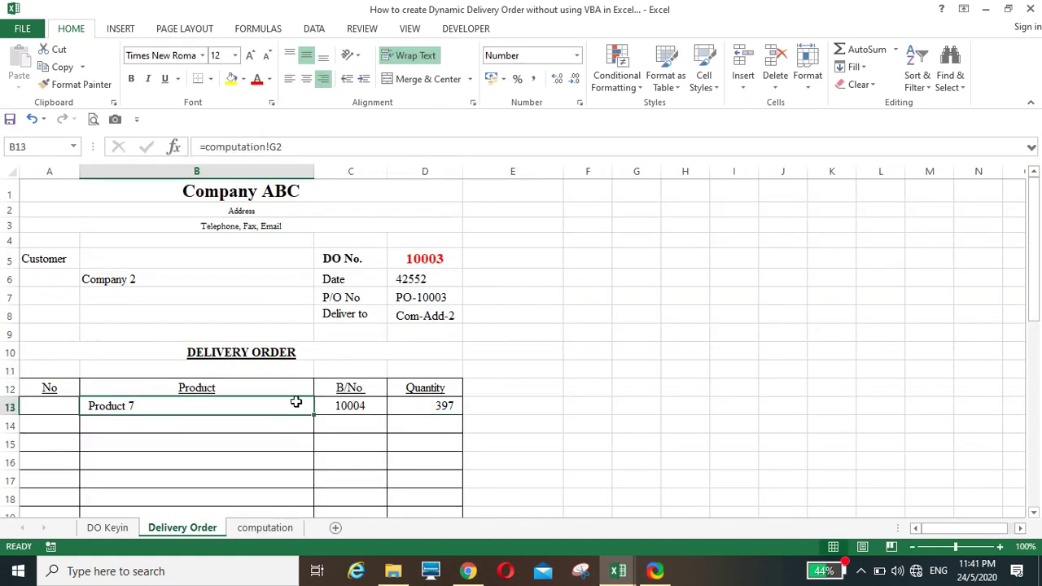
drag(294, 407, 521, 388)
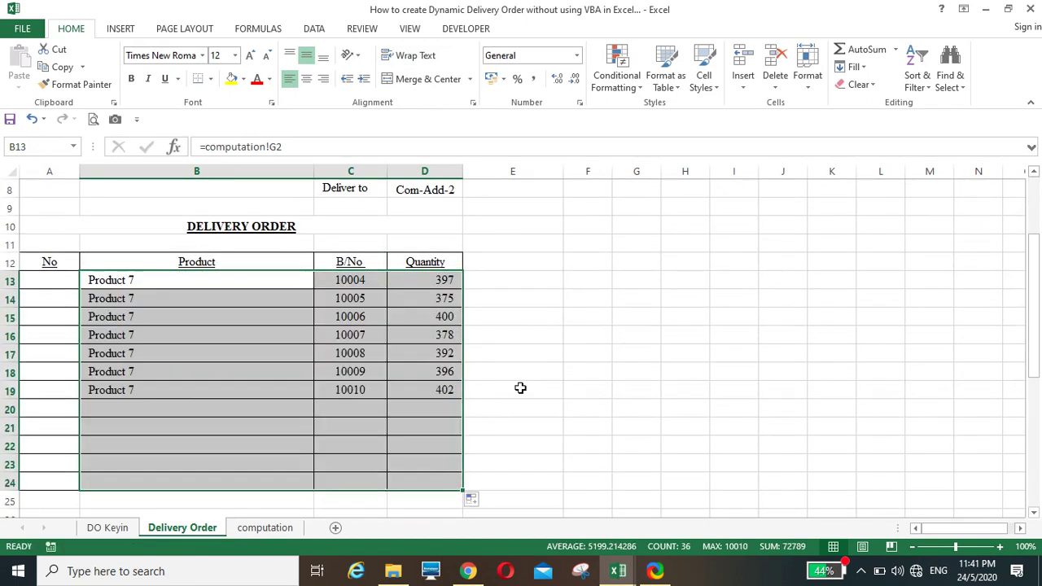
click(503, 373)
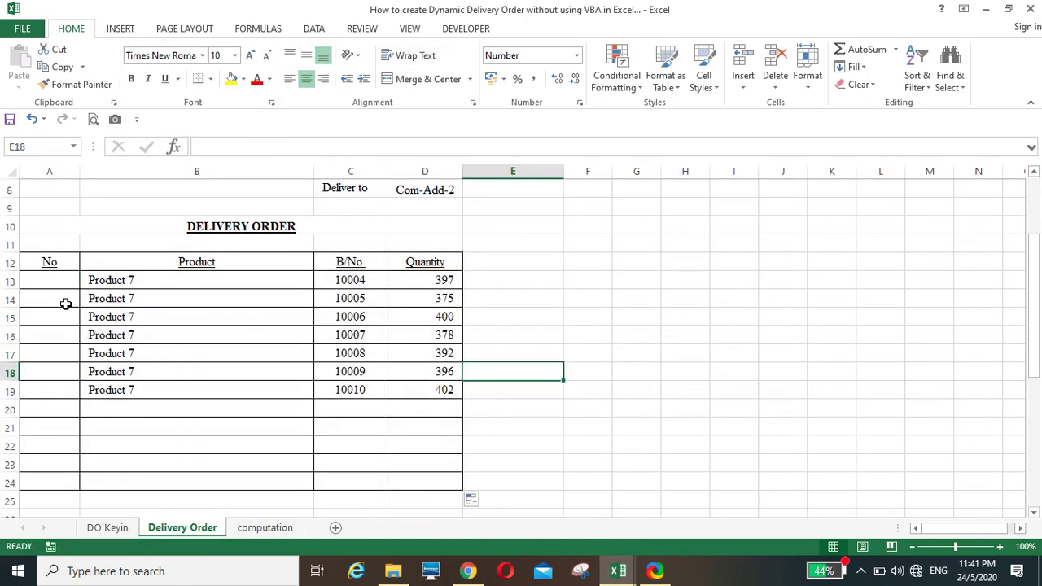
Step: Enter 1 in A13, the first No row of the delivery order table
click(52, 281)
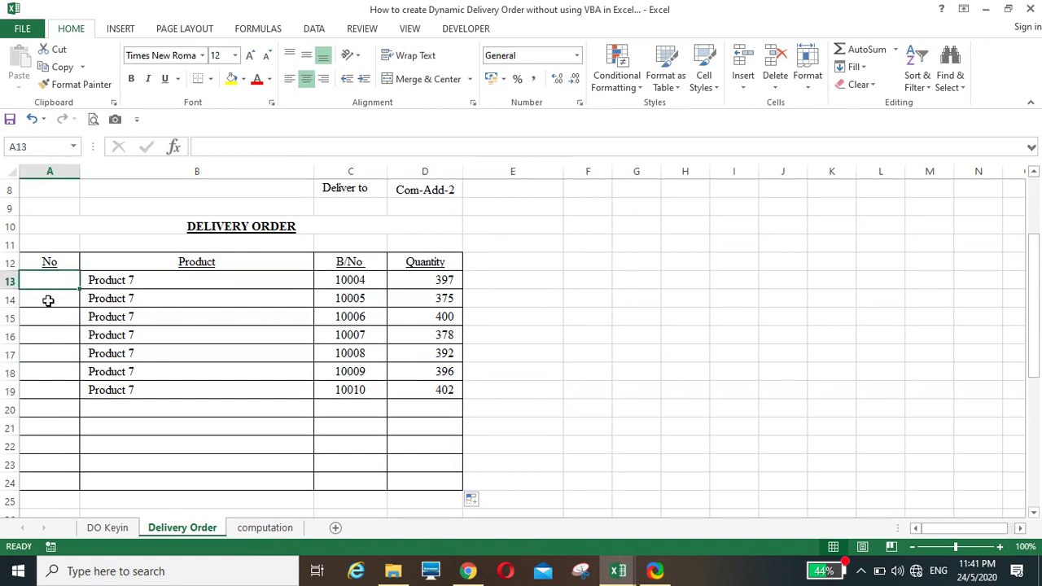
text(1)
click(51, 329)
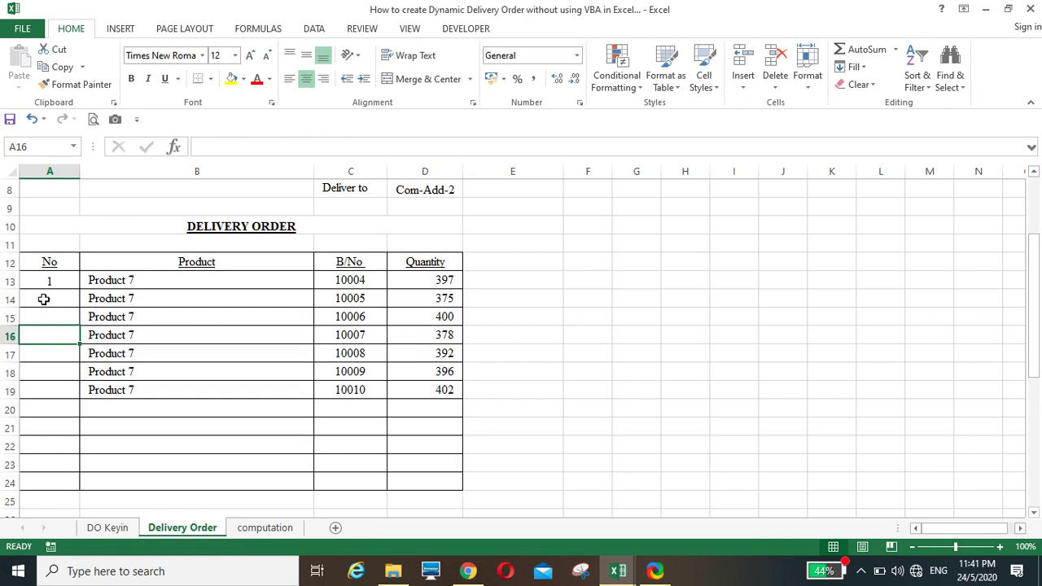
Step: Enter =IF(B14="","",A13+1) in A14 to number the second row only when it has a product
click(42, 299)
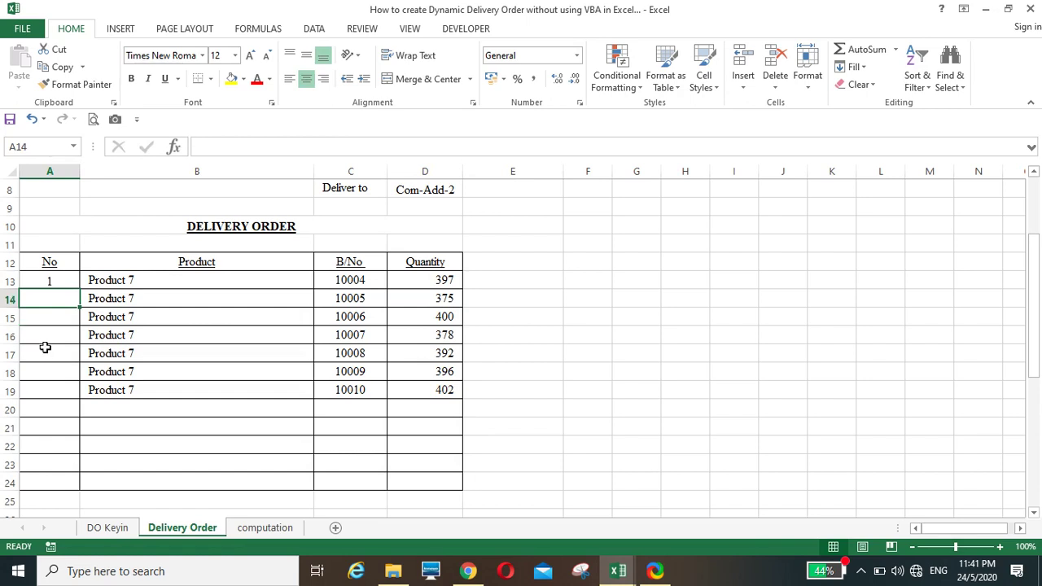
text(=)
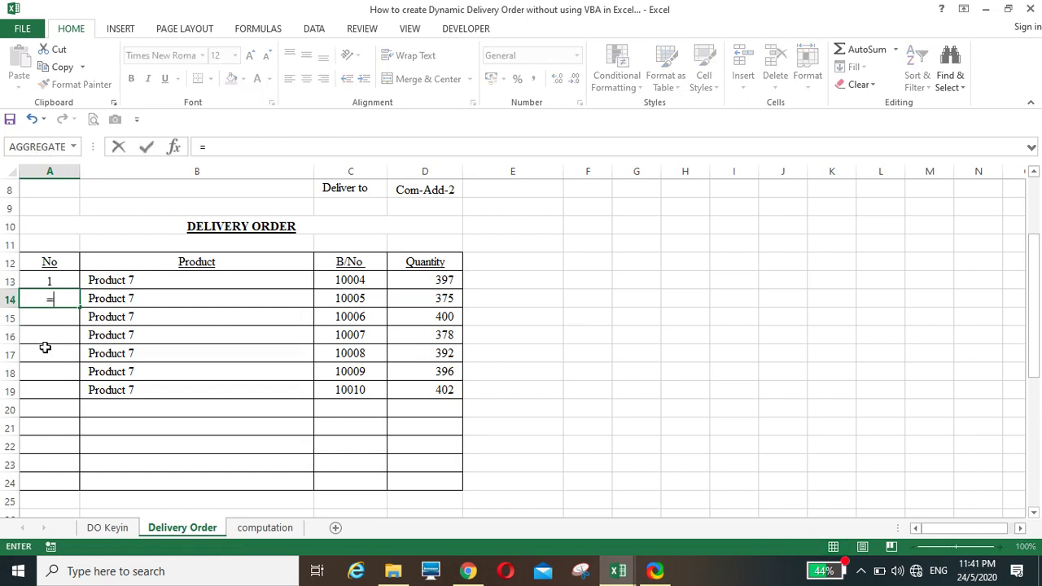
text(if()
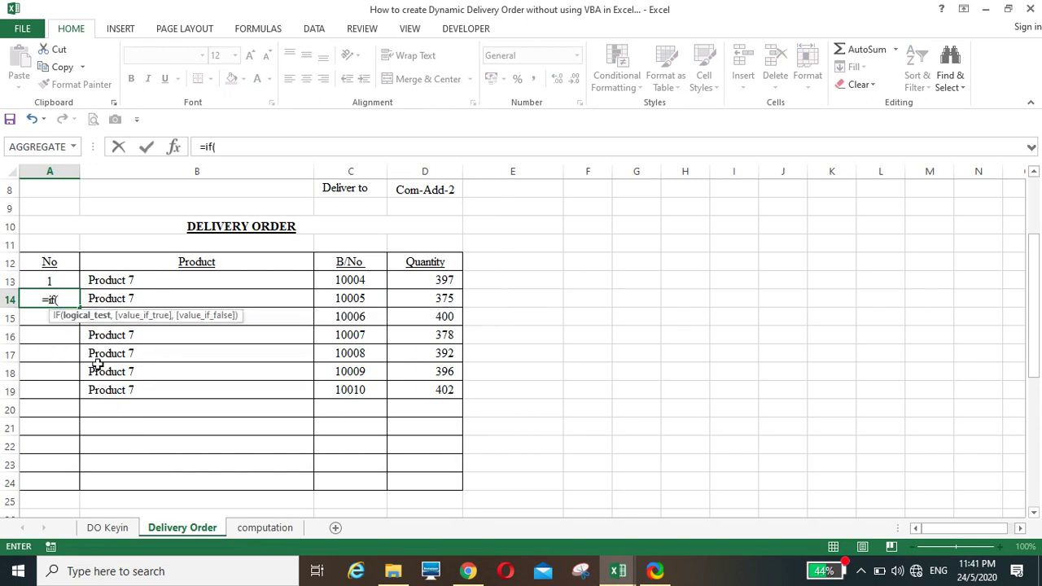
click(123, 299)
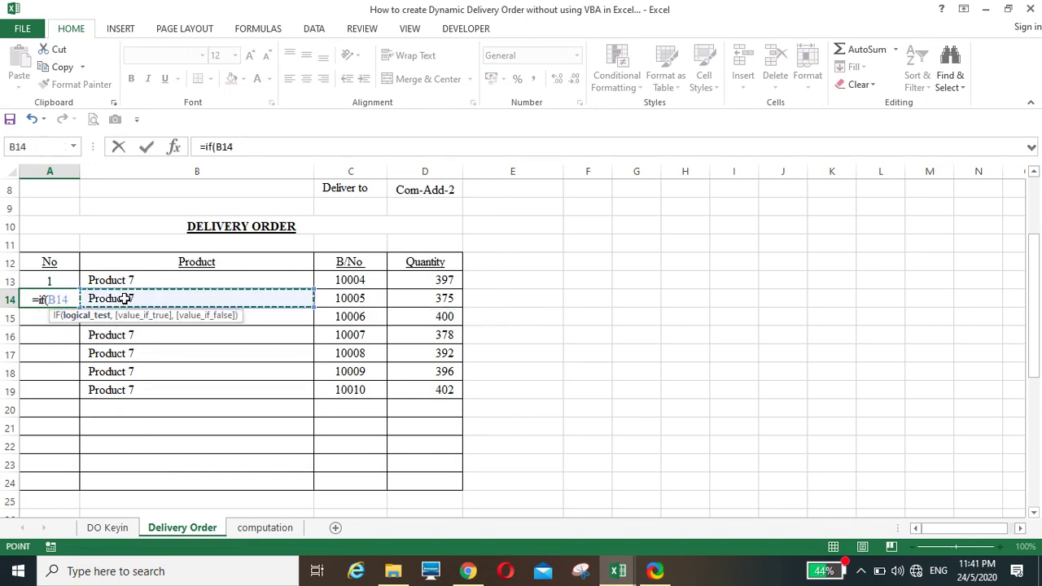
text(="")
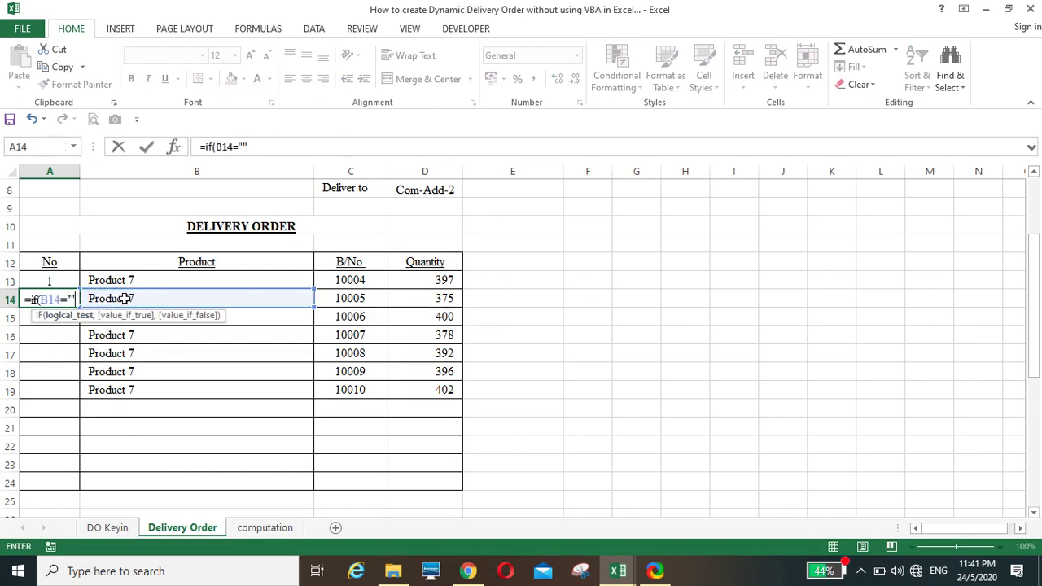
text(,)
text("")
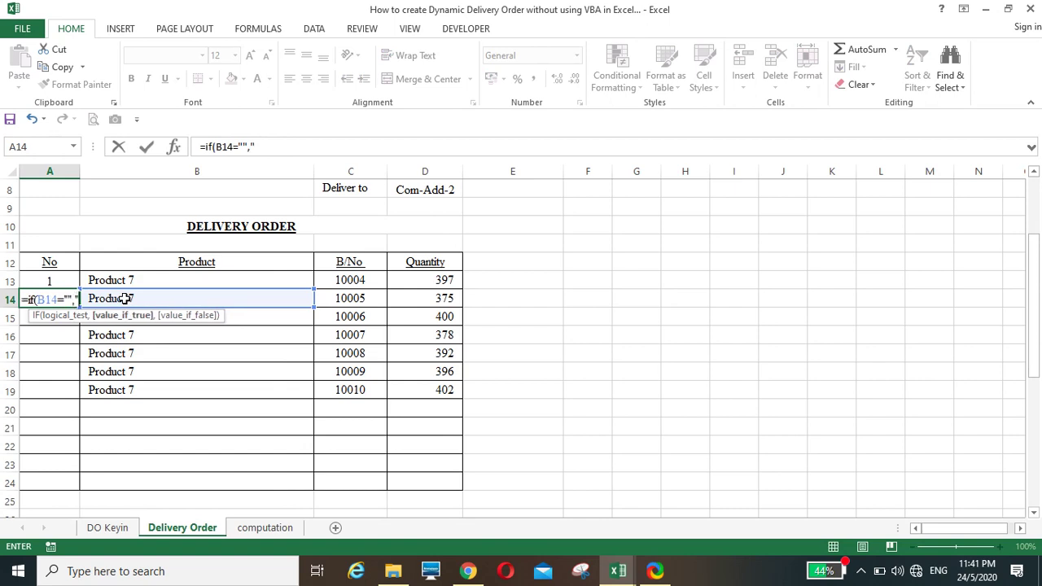
text(,)
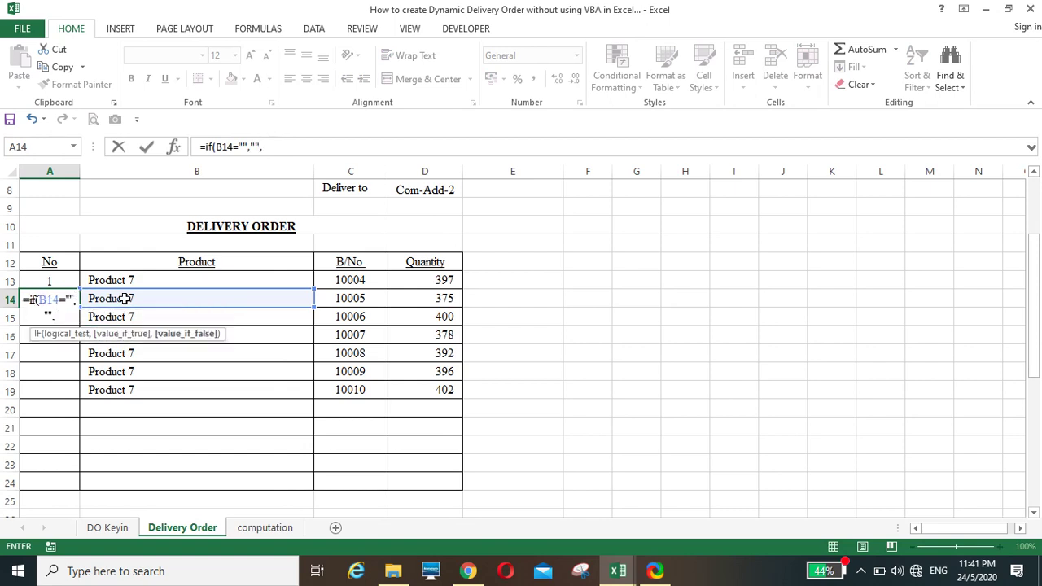
key(Up)
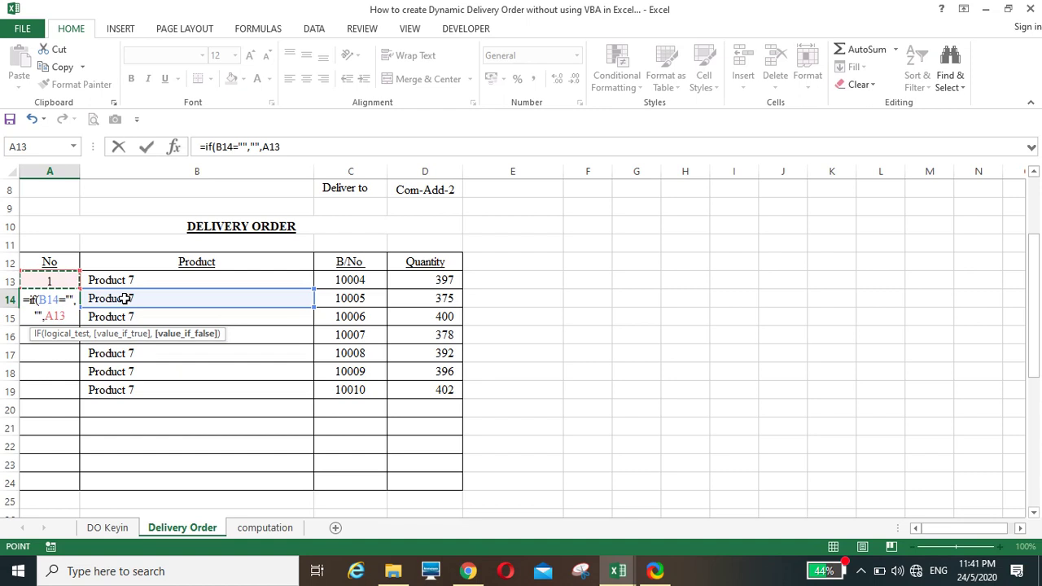
text(+1)
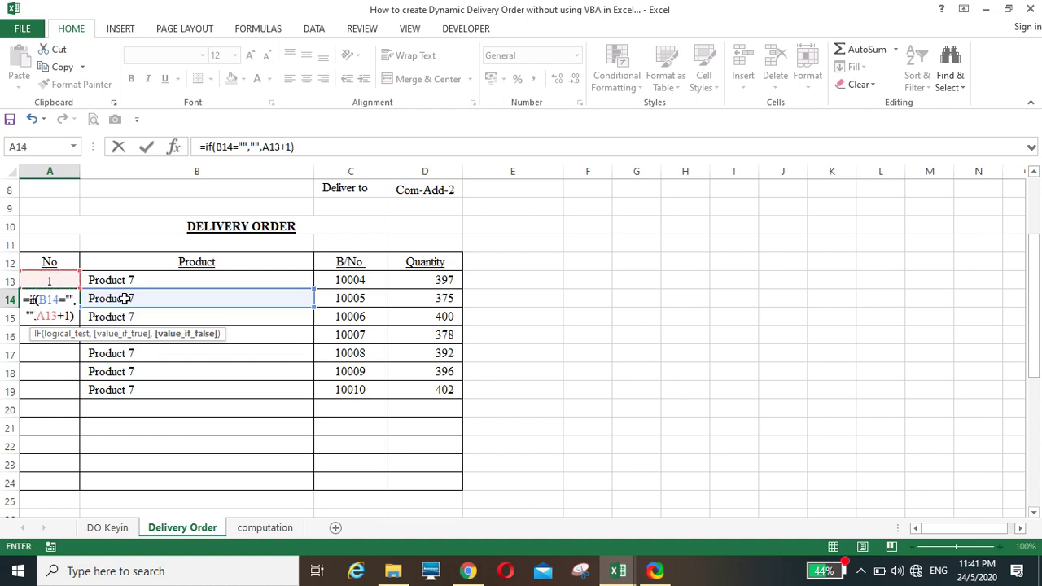
key(Return)
Step: Copy the row-number formula from A14 down through A24 and check the whole form
click(41, 299)
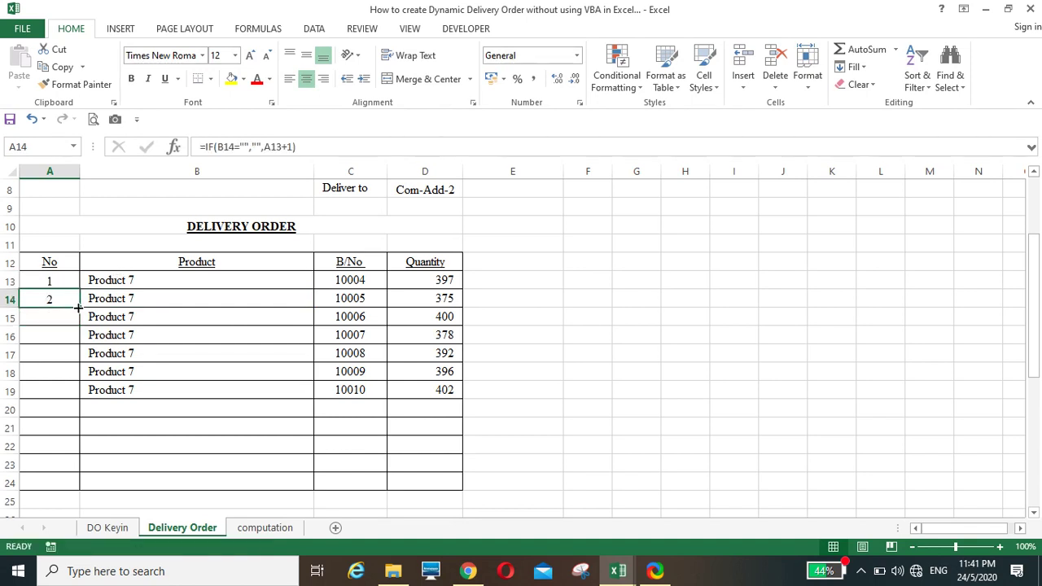
double_click(79, 307)
scroll(200, 415, up, 3)
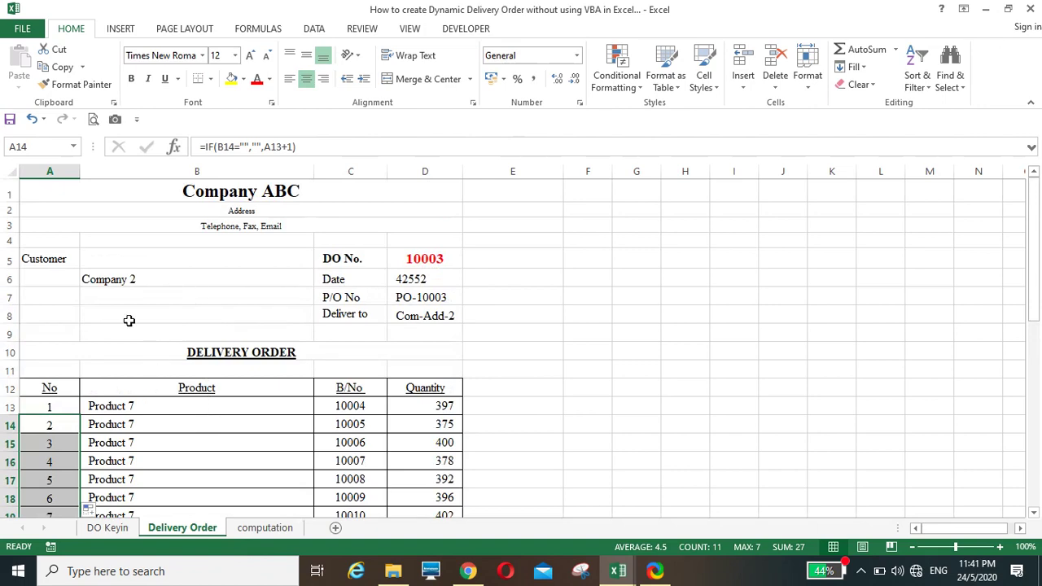
scroll(120, 379, down, 4)
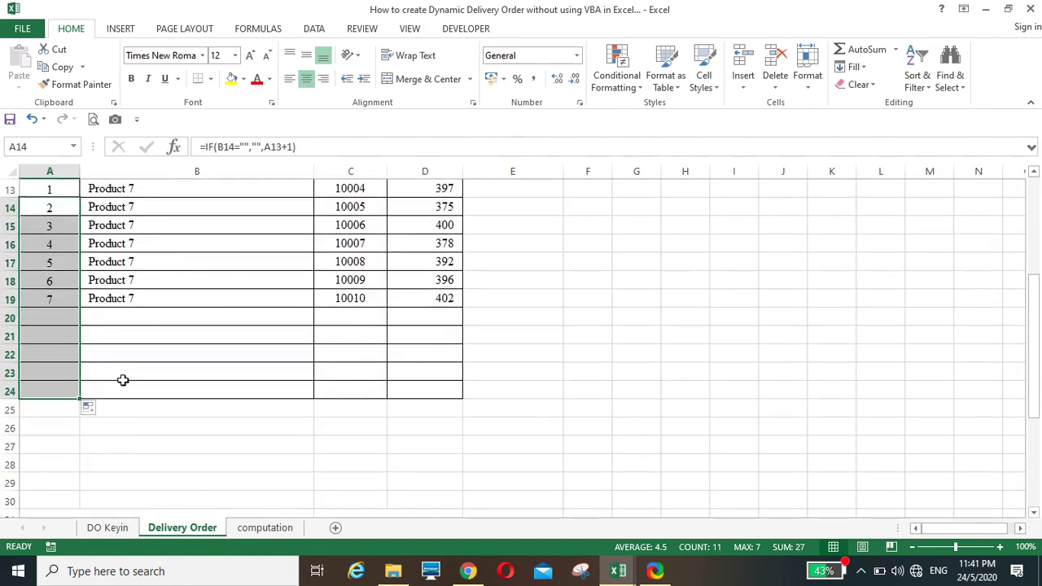
scroll(122, 380, up, 4)
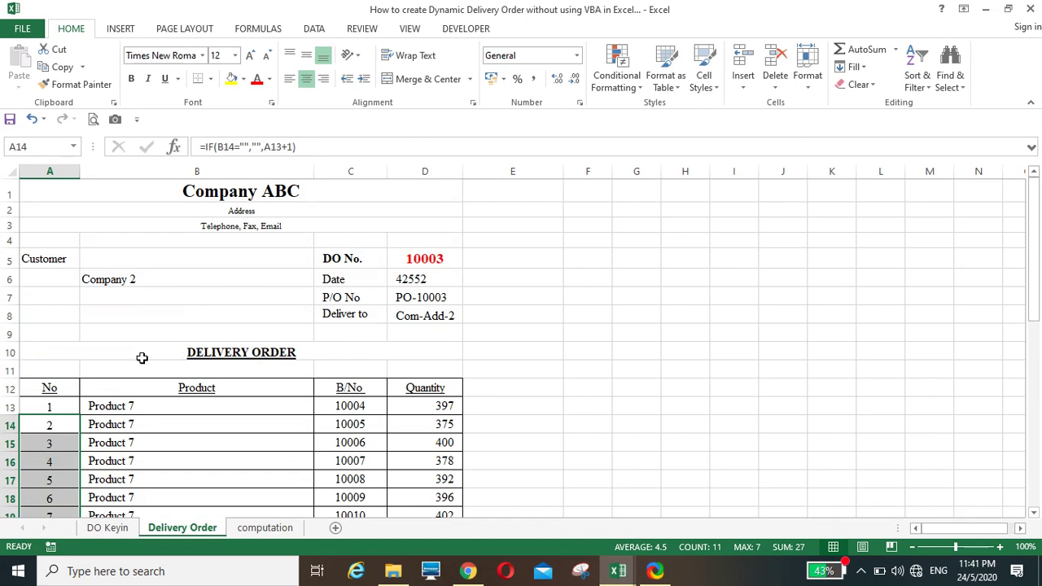
Step: Change the final digit of the DO No. in D5 to 6 to test the form
click(407, 261)
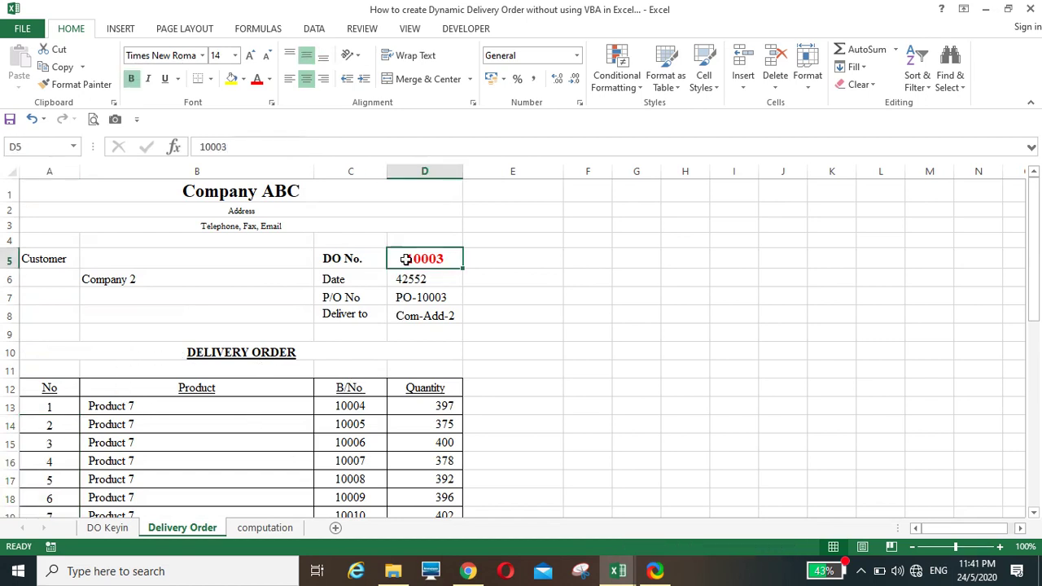
click(246, 151)
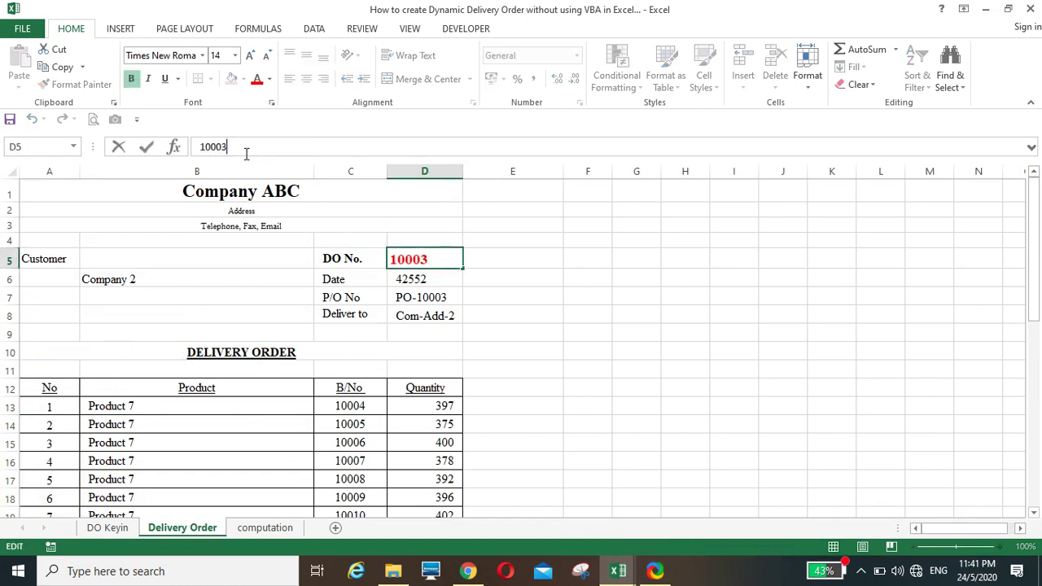
key(BackSpace)
text(6)
key(Return)
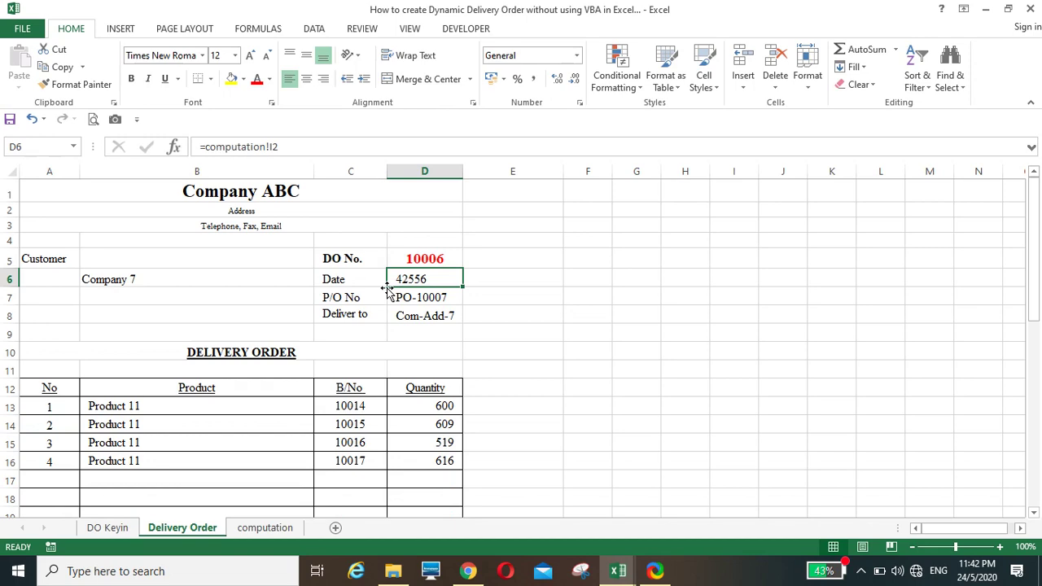
Step: Apply the date format of cell G4 on the DO Keyin sheet to D6 of the Delivery Order sheet
click(108, 529)
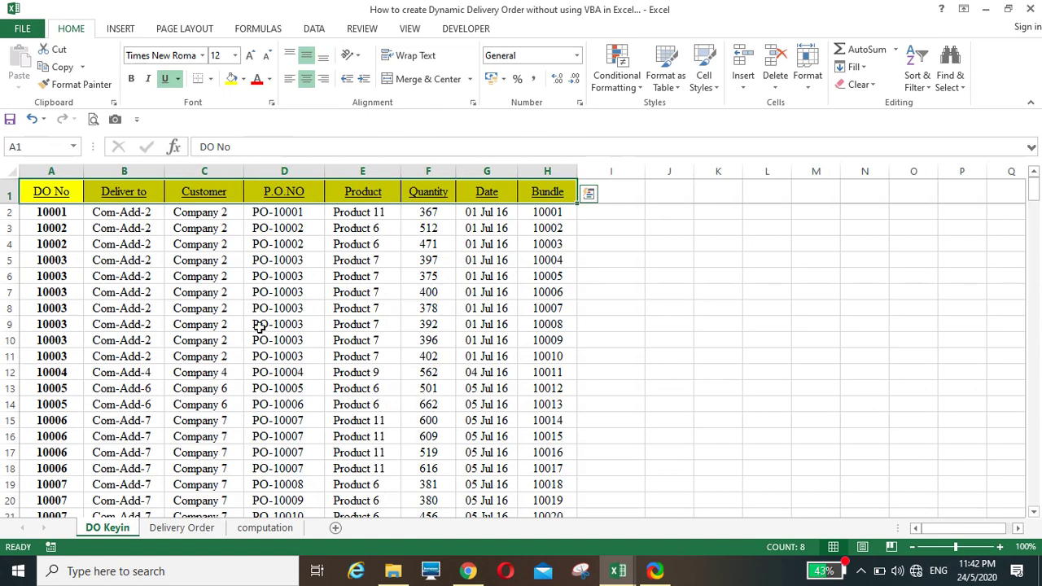
click(491, 244)
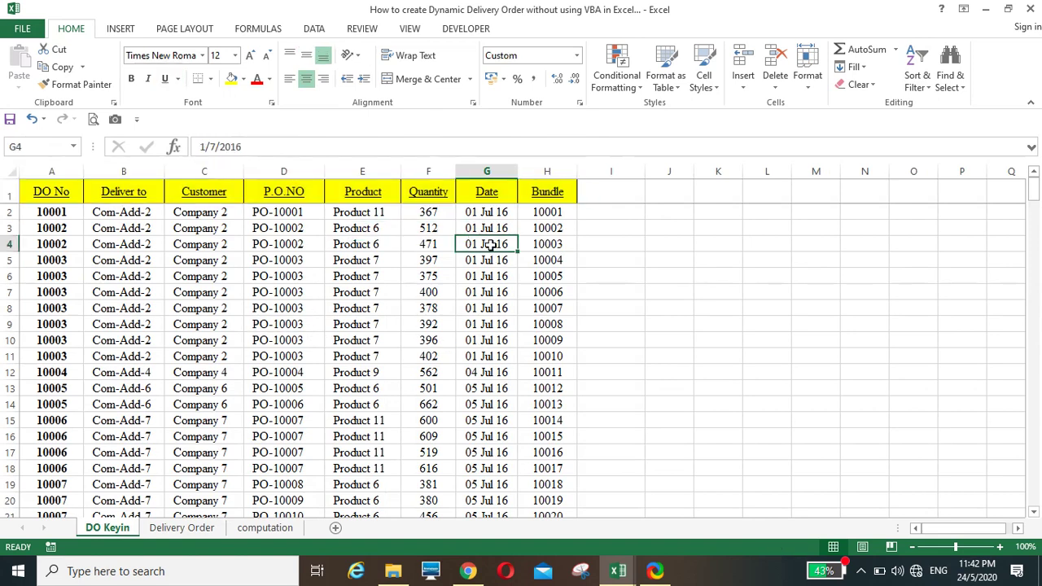
click(63, 85)
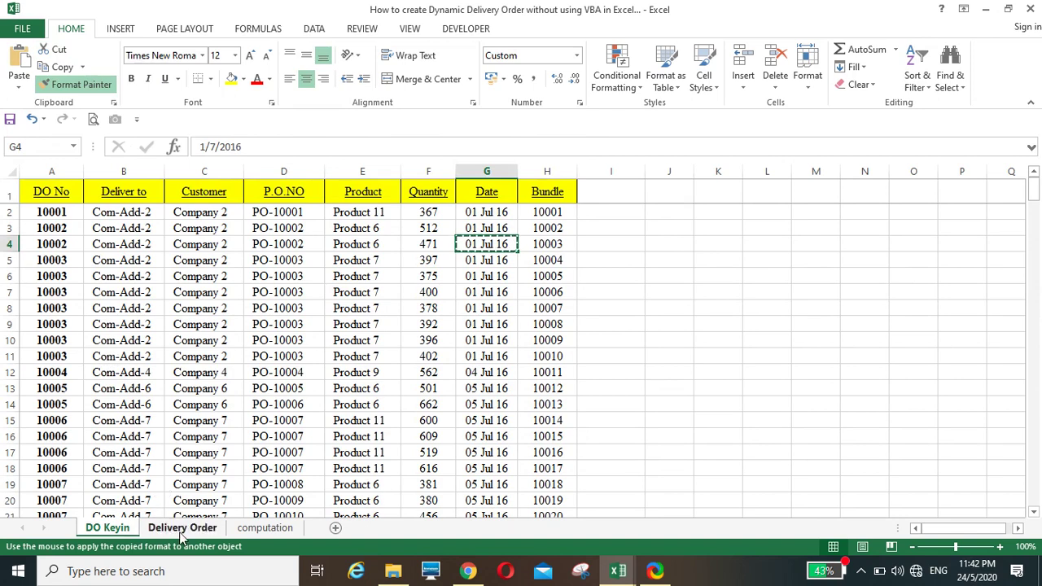
click(181, 530)
click(405, 280)
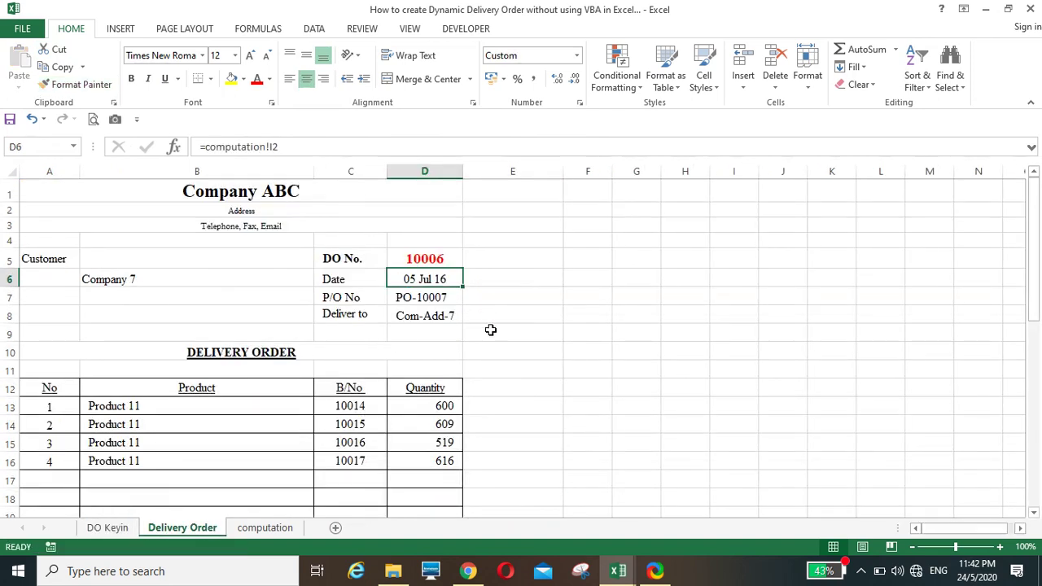
Step: Change the final digit of the DO No. in D5 to 9 to test another delivery order
click(416, 259)
click(230, 147)
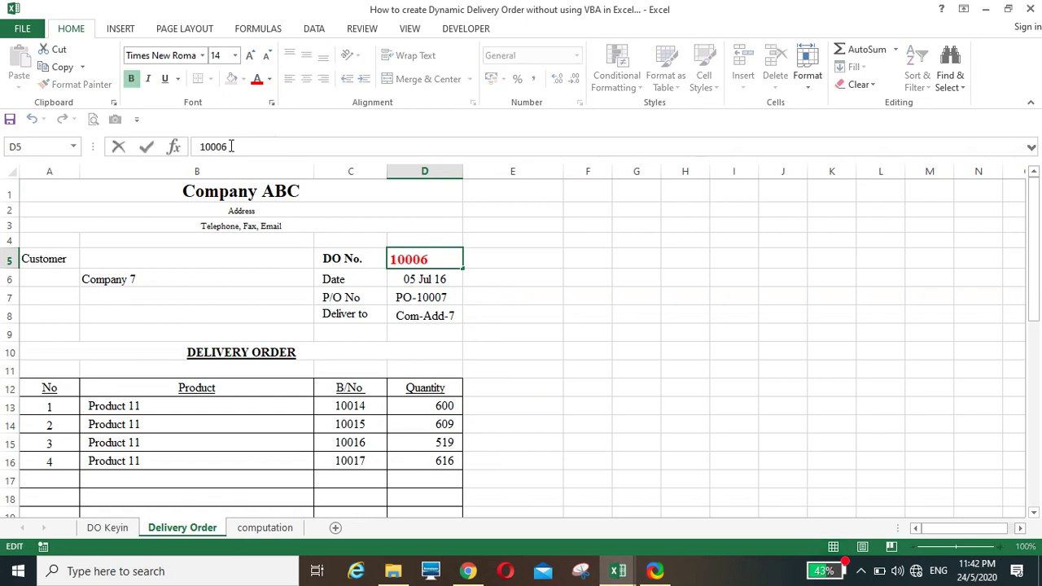
key(BackSpace)
key(Return)
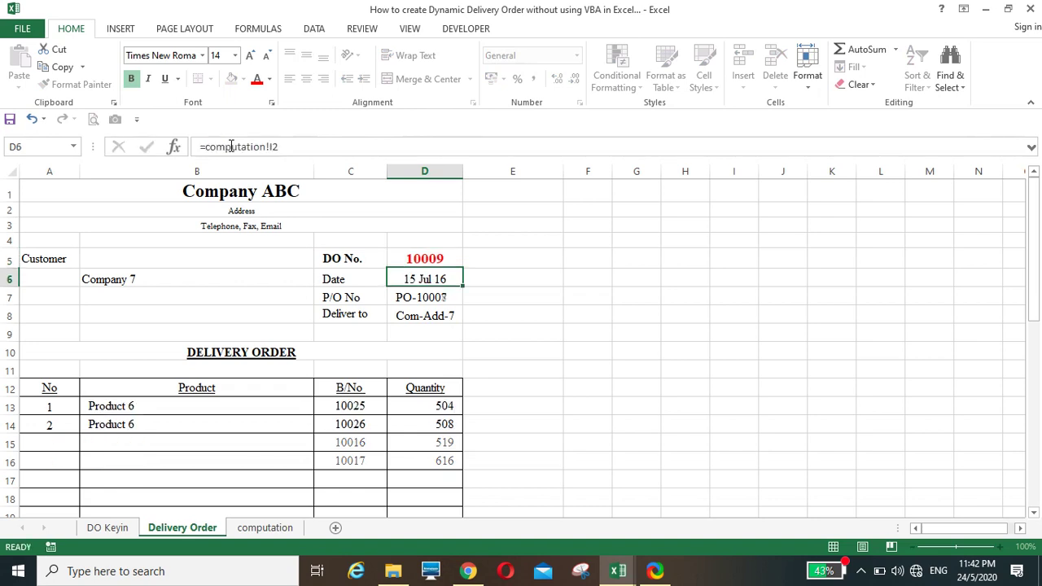
Step: Change the last two digits of the DO No. in D5 to 60 to retrieve another delivery order
click(409, 260)
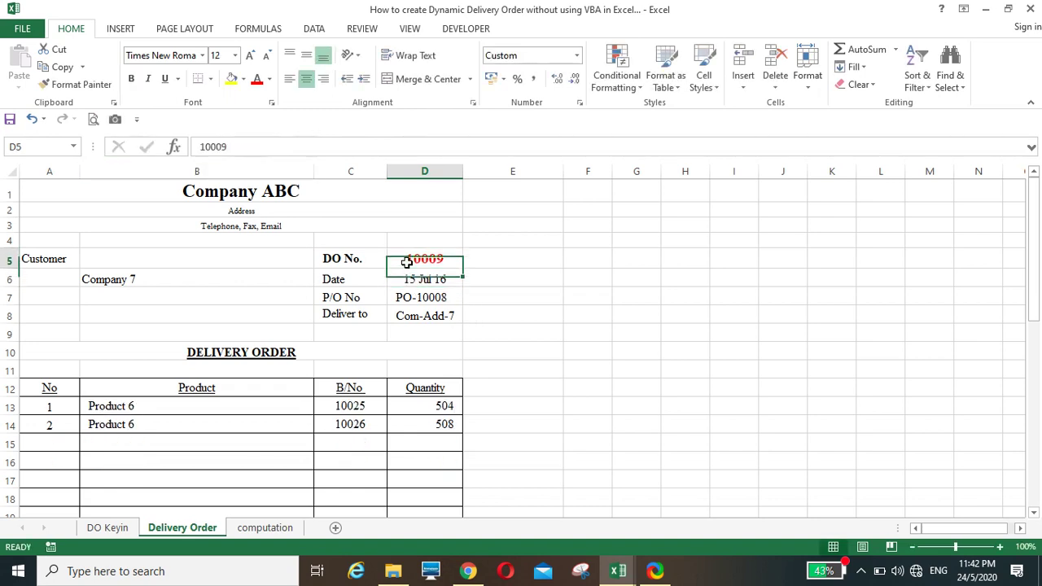
click(245, 147)
key(BackSpace)
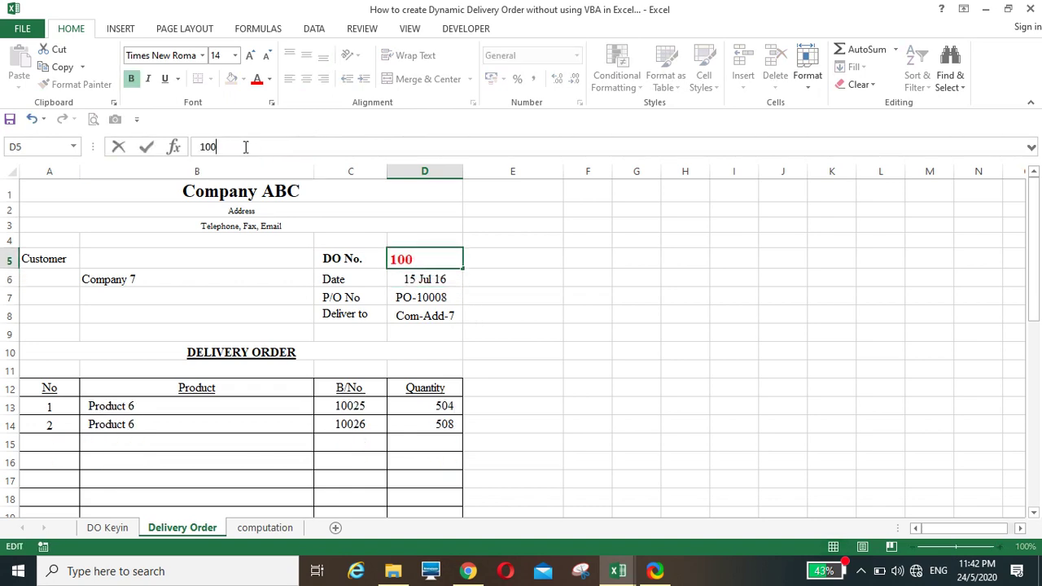
text(60)
key(Return)
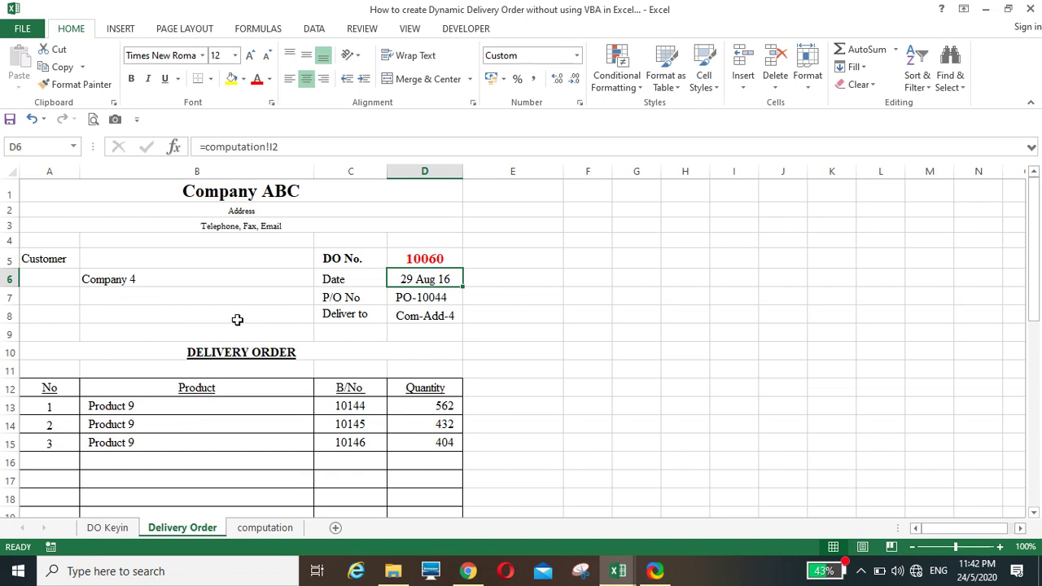
Step: Add cell D5 as a range users may edit on the protected sheet, with no range password
click(410, 259)
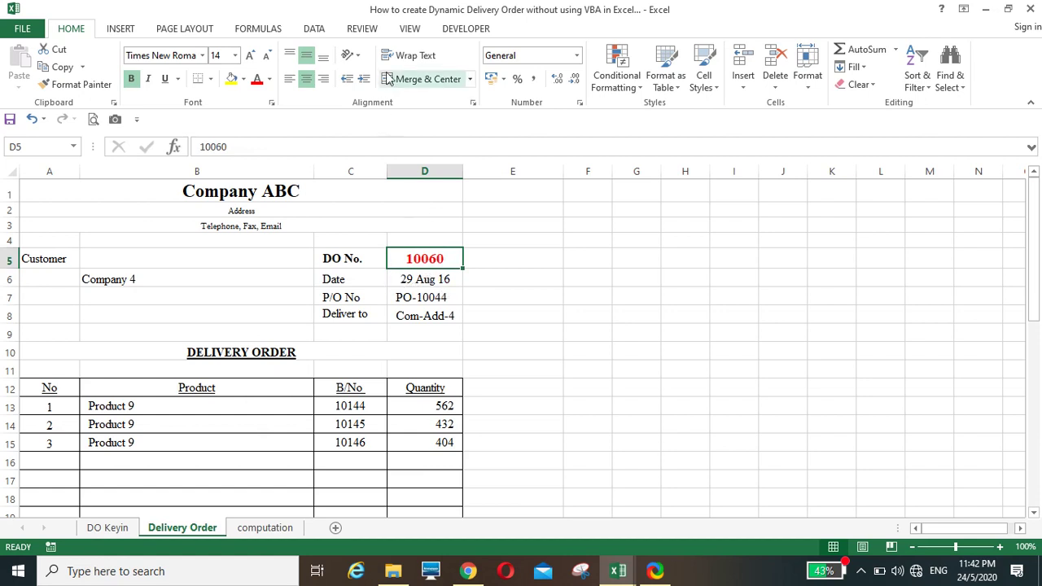
click(343, 28)
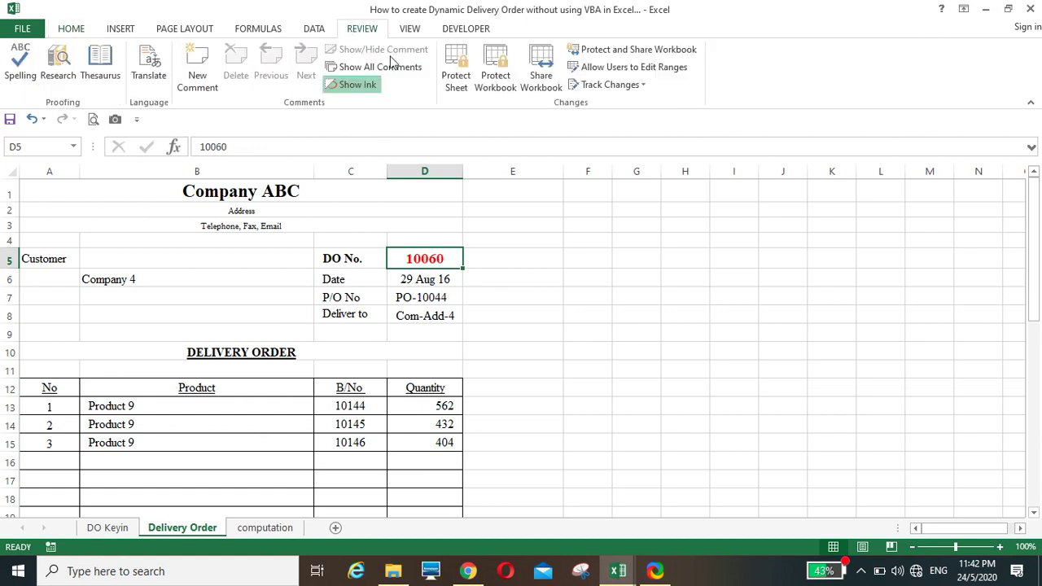
click(619, 67)
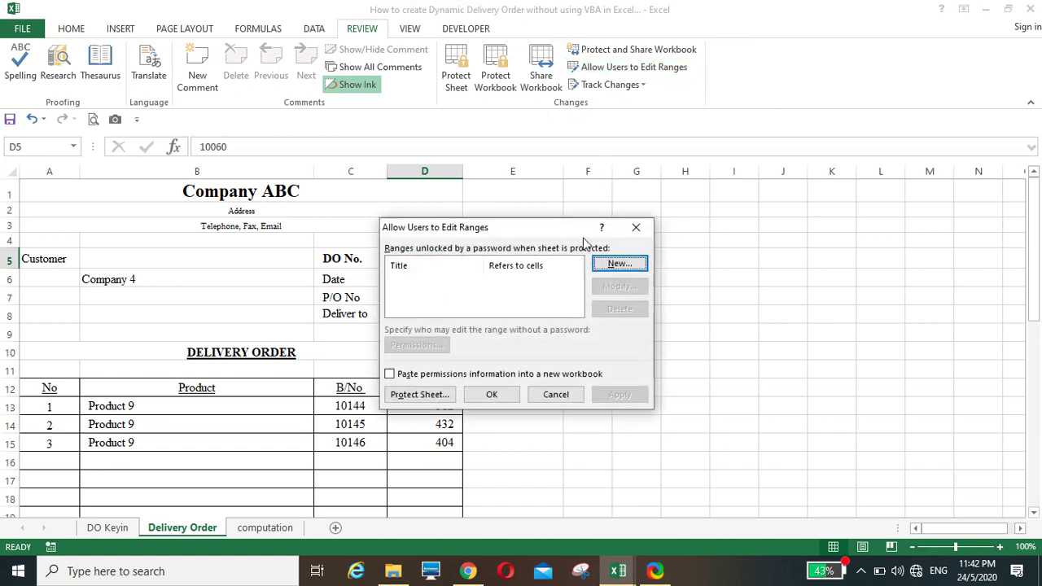
click(611, 264)
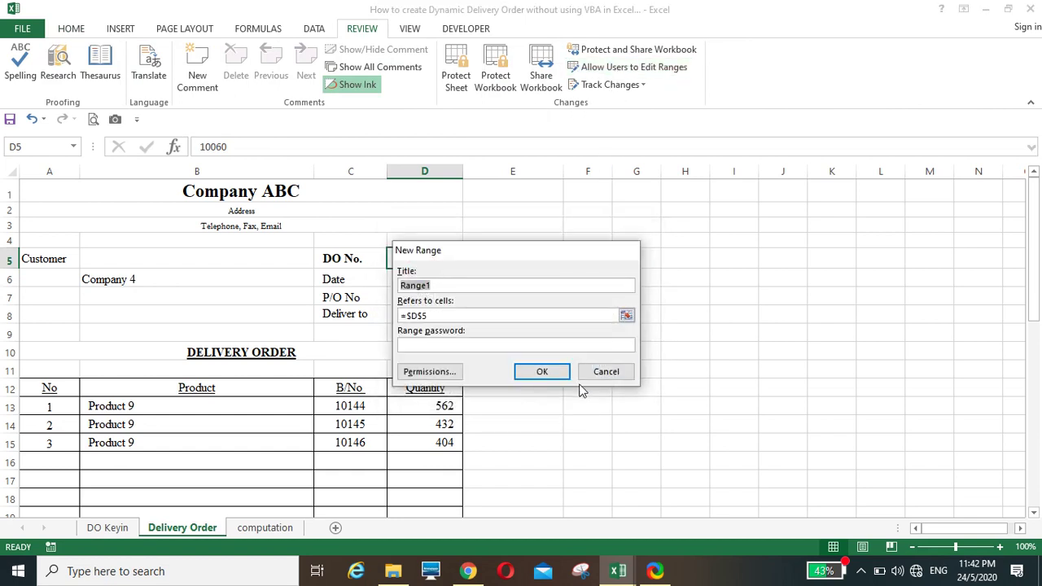
click(546, 372)
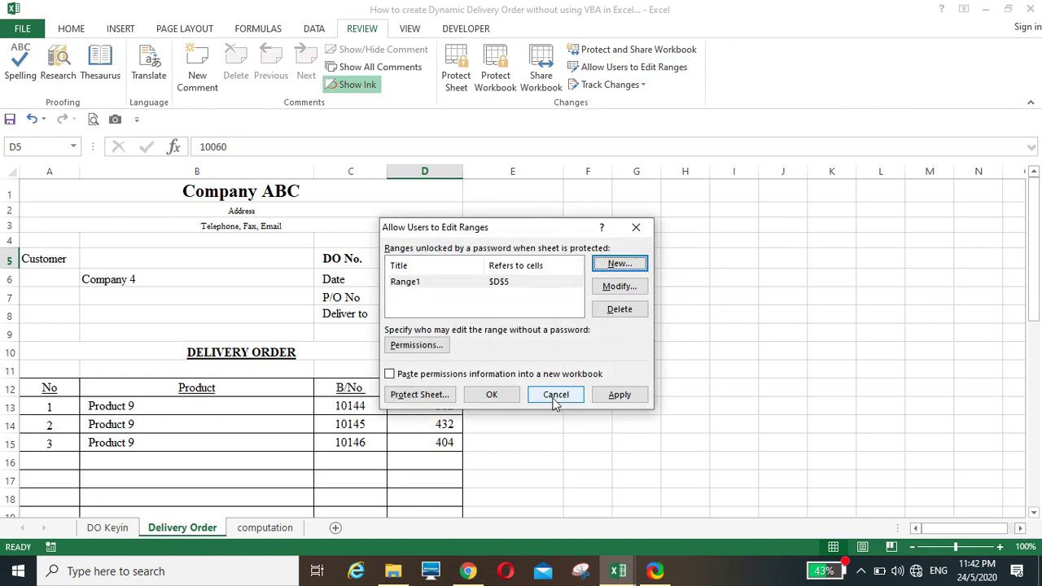
Step: Confirm the editable range and protect the Delivery Order sheet with the default permissions and no password
click(497, 396)
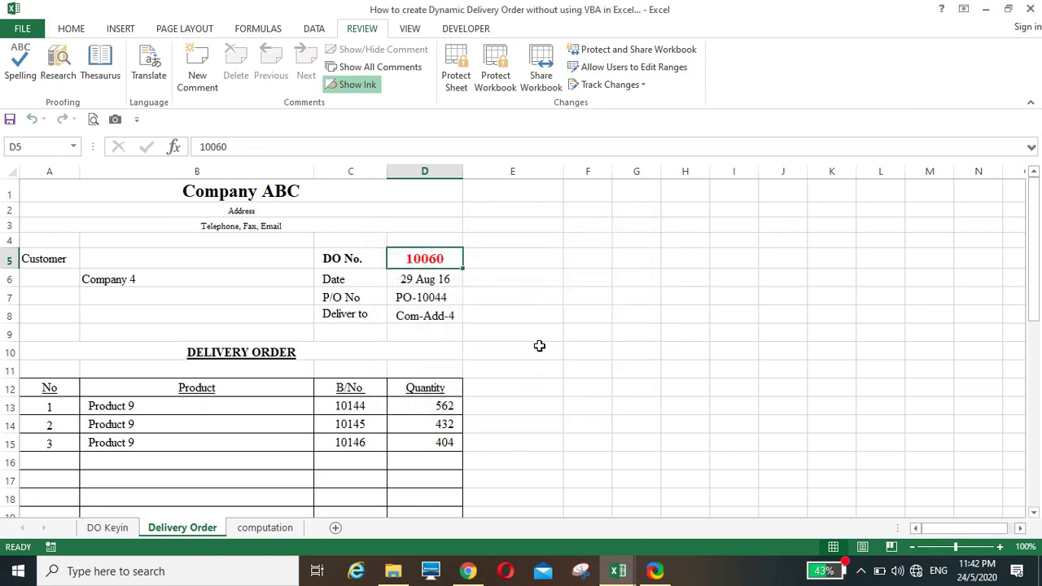
click(547, 293)
click(457, 72)
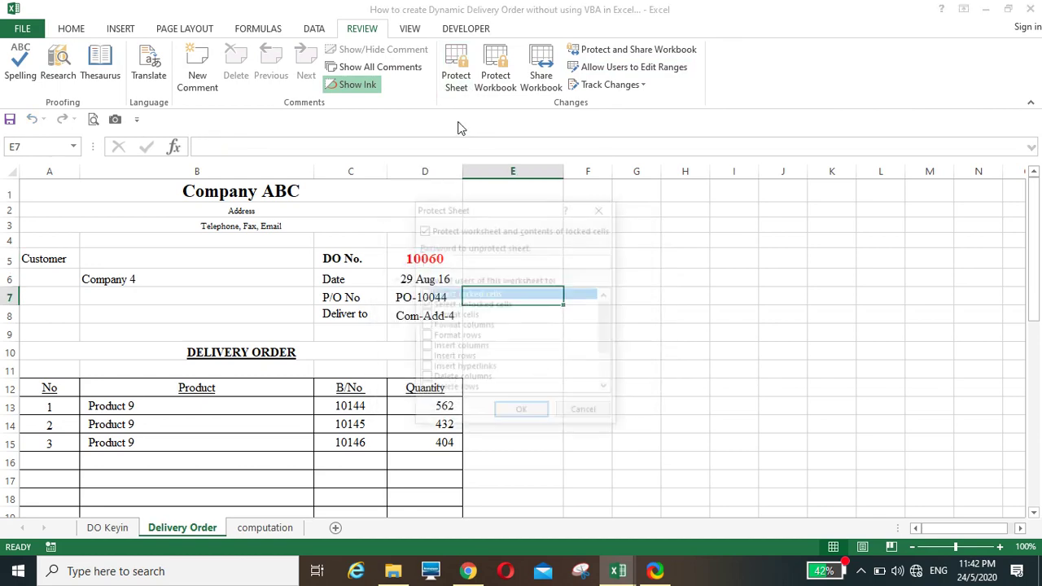
click(521, 415)
Step: Try to clear cell B11 to test the protection on the Delivery Order sheet
click(294, 373)
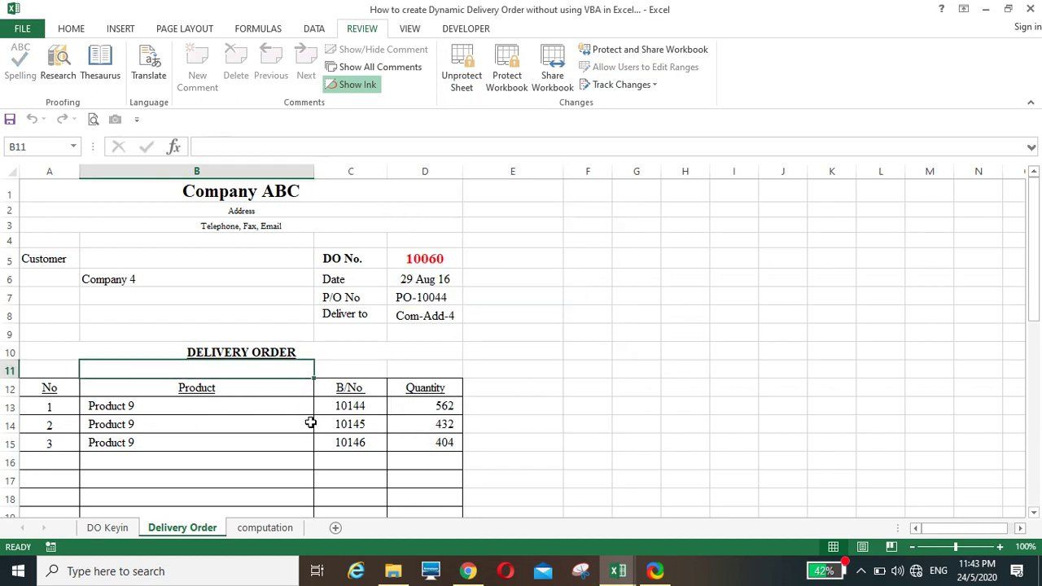
key(Delete)
click(507, 325)
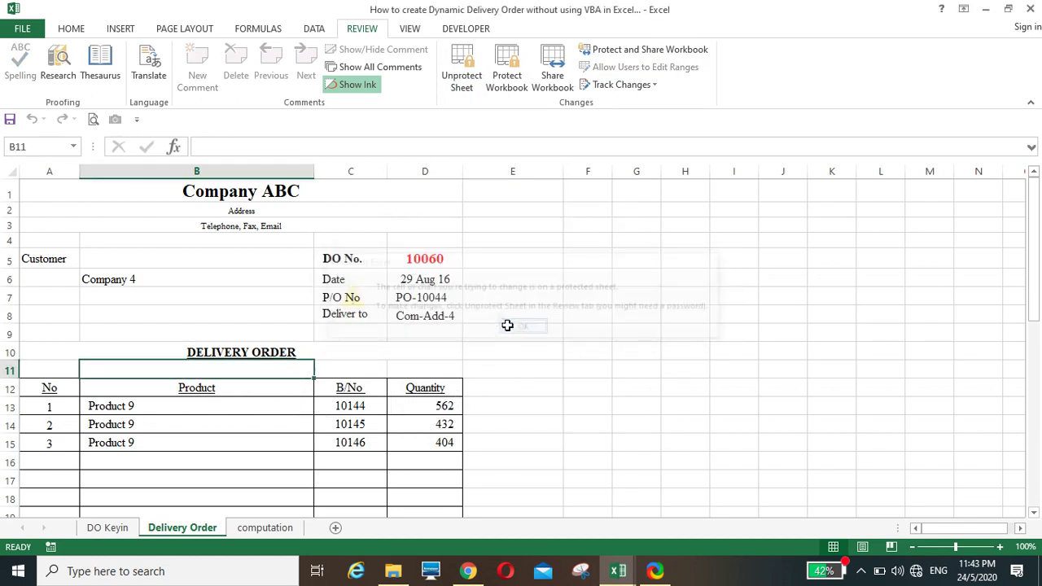
Step: Change the last two digits of the DO No. in D5 to 54 to test editing on the protected sheet
click(430, 258)
click(252, 148)
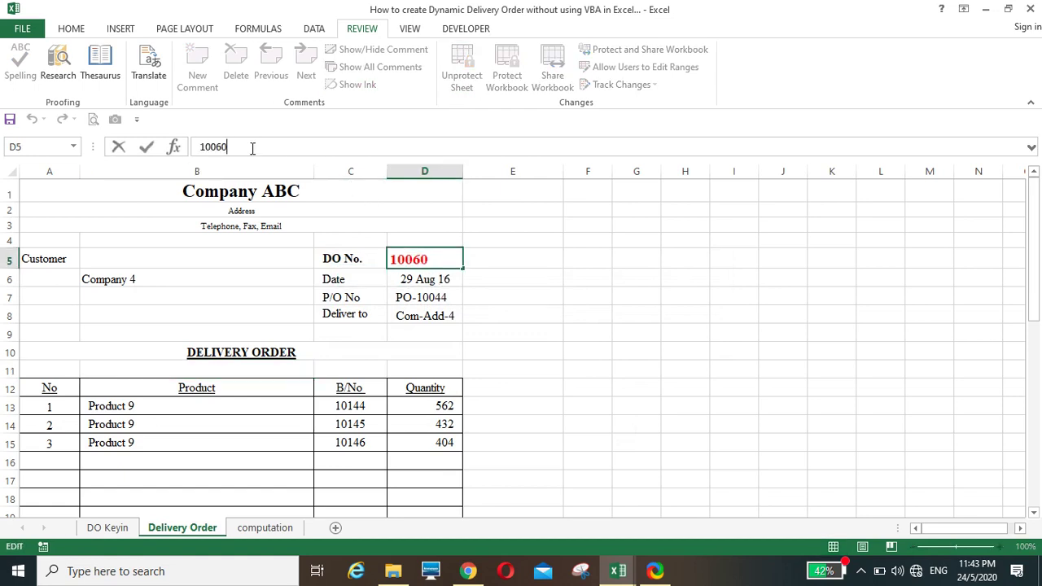
key(BackSpace)
text(54)
key(Return)
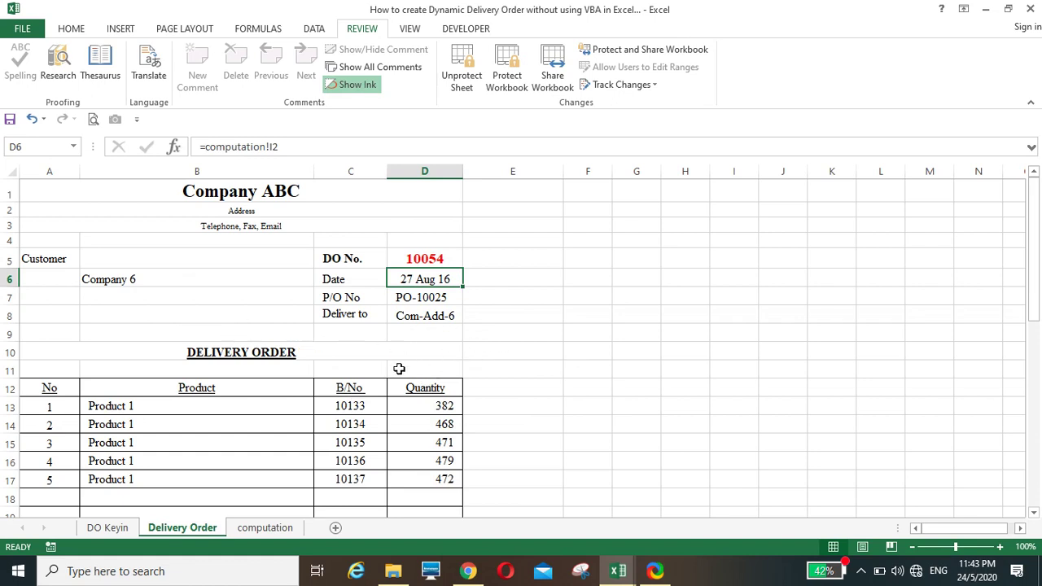
click(489, 371)
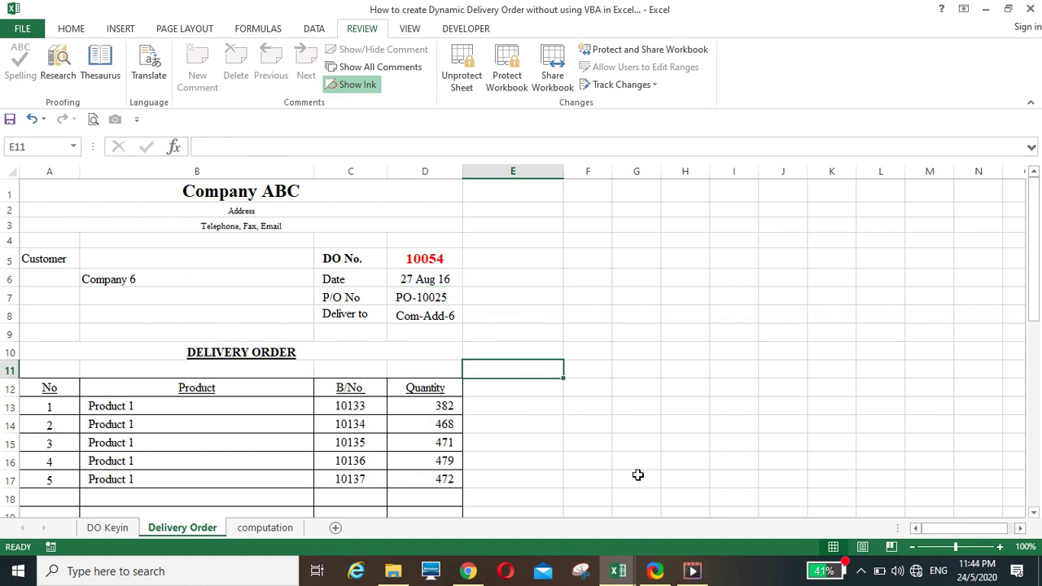
Step: Switch to the Advanced Auto Filter workbook and clear the thickness and width criteria in A3:B3
mouse_move(618, 569)
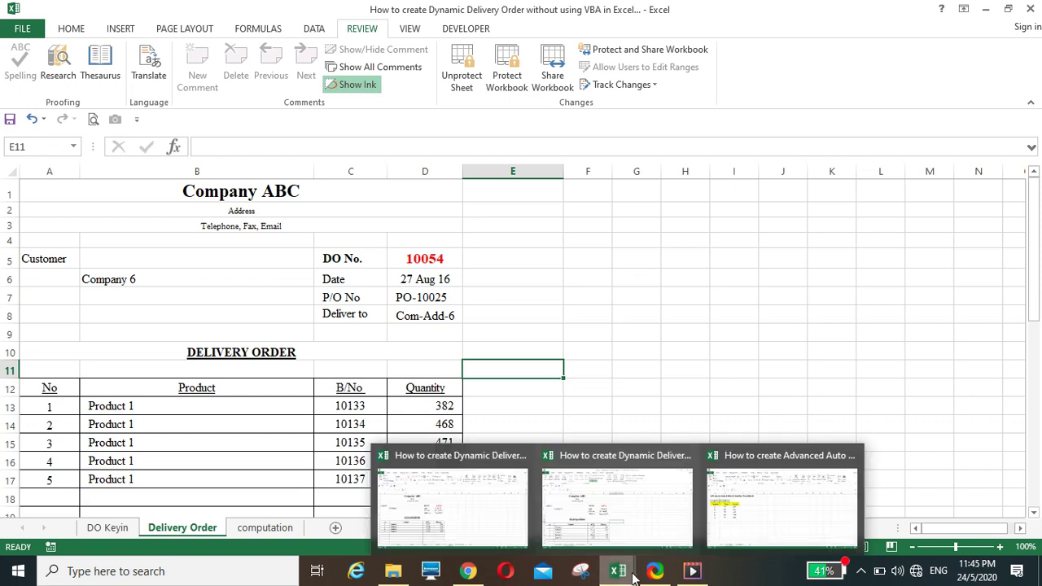
click(746, 513)
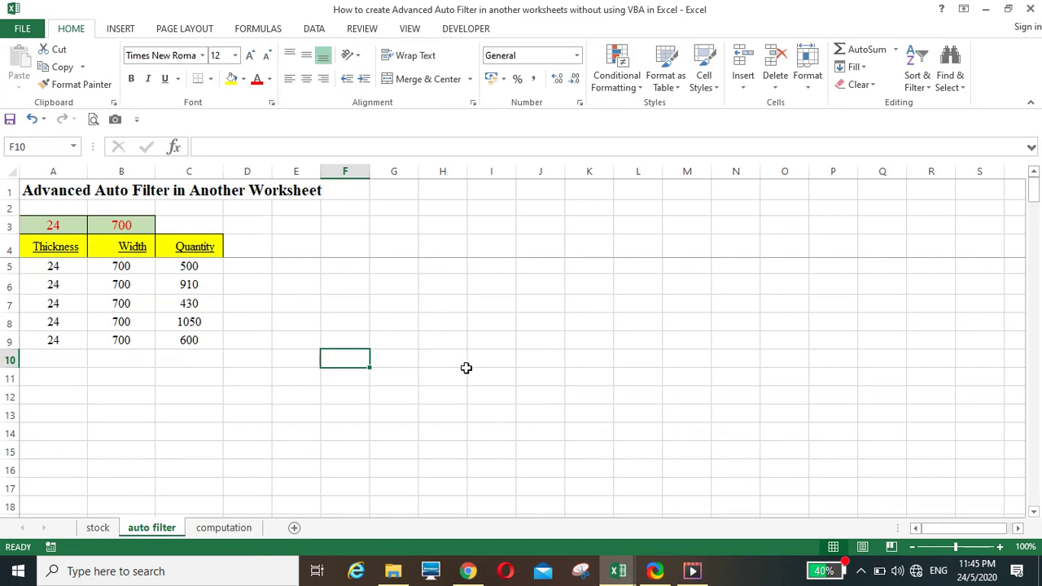
click(692, 571)
drag(56, 224, 121, 225)
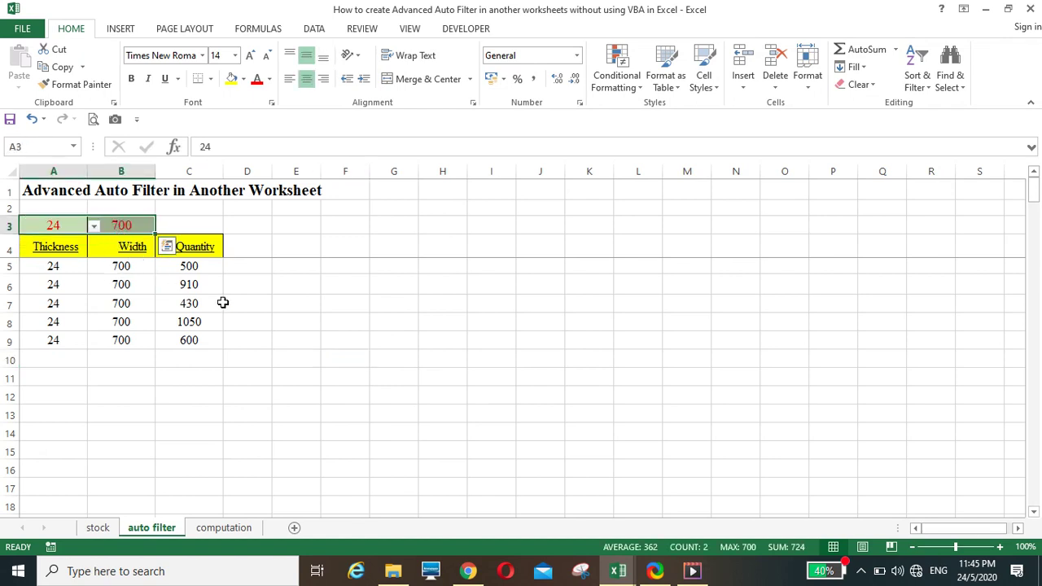
click(342, 359)
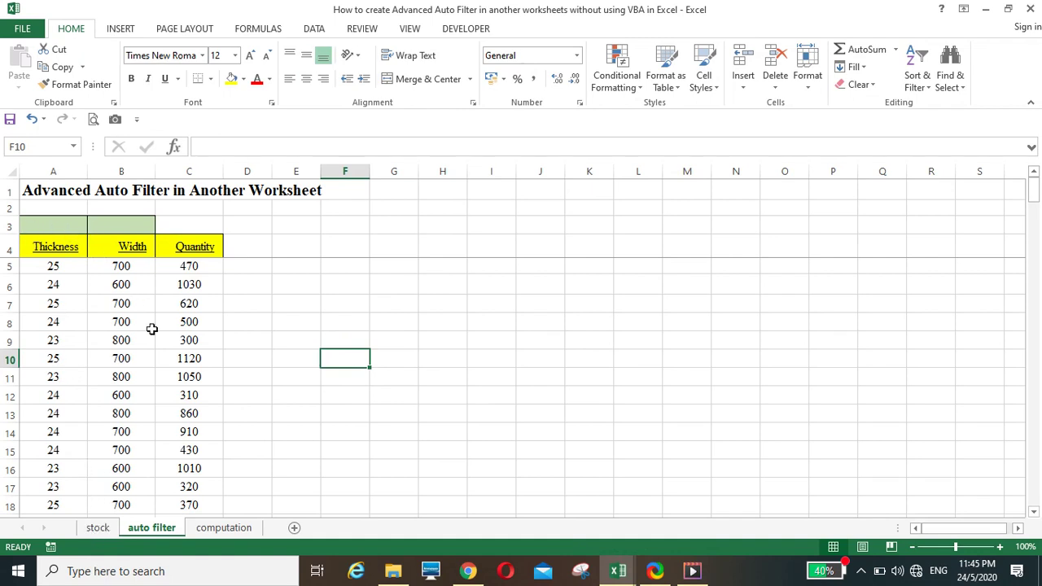
Step: Compare the unfiltered list on the auto filter sheet with the stock sheet data and view the computation sheet
scroll(166, 362, down, 9)
scroll(162, 362, up, 1)
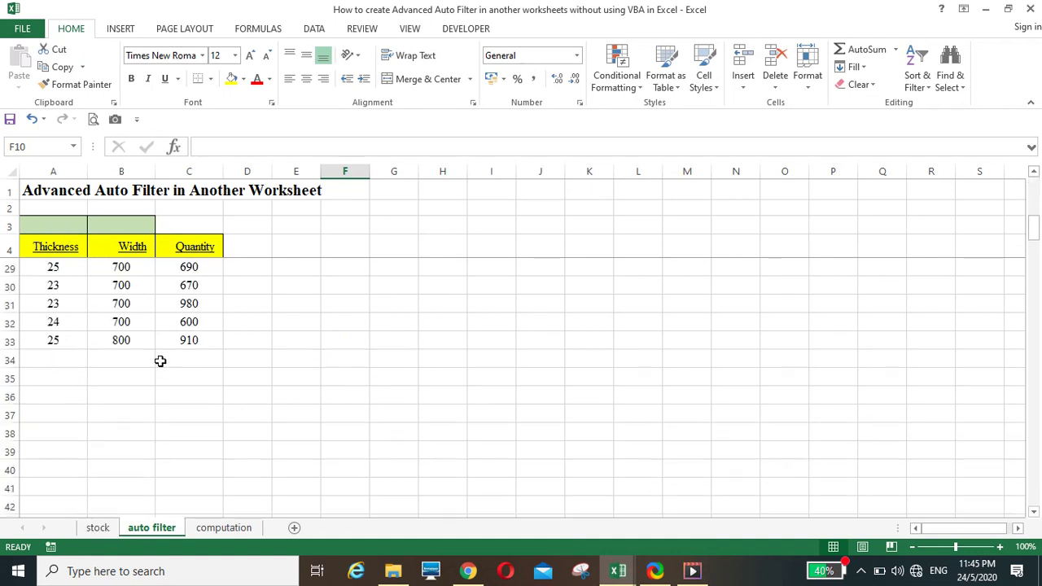
click(99, 529)
scroll(71, 487, down, 6)
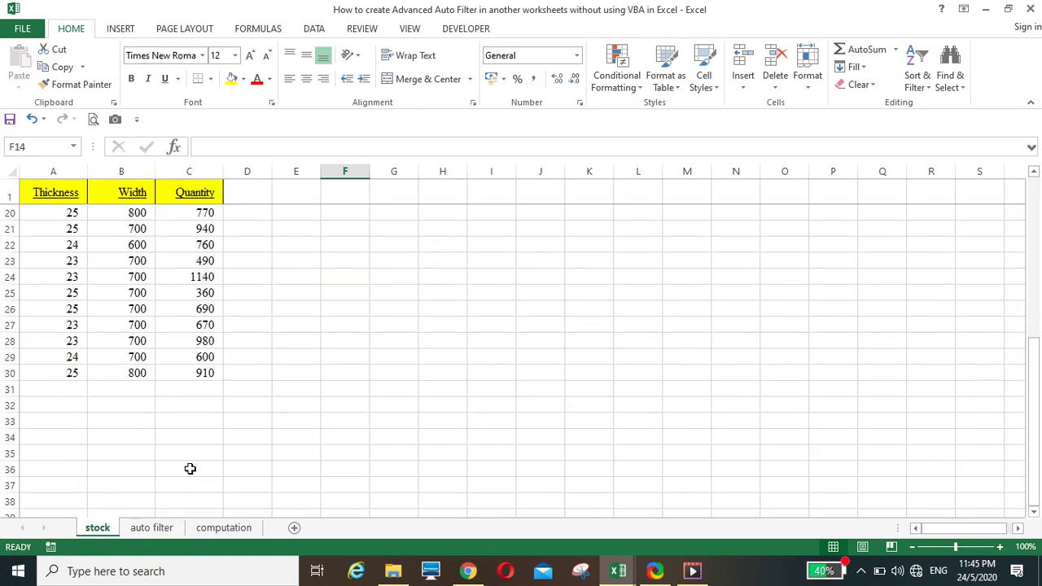
click(166, 529)
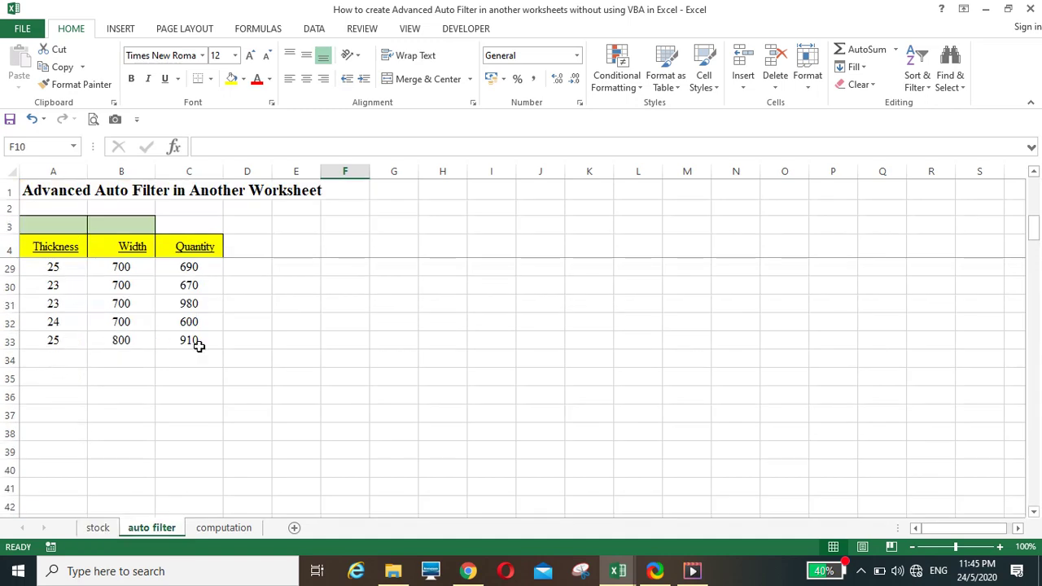
click(206, 529)
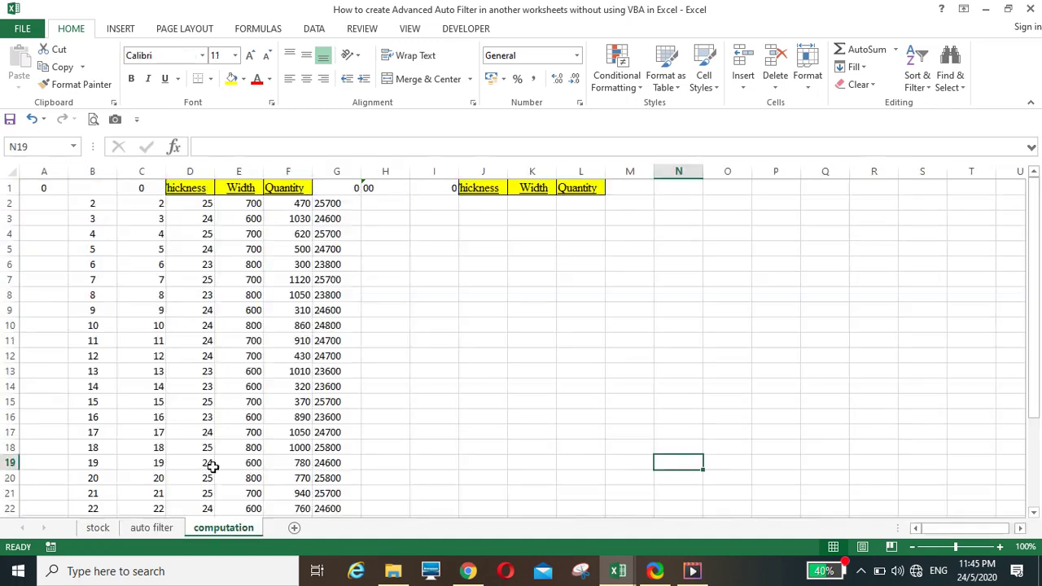
Step: Filter the list on the auto filter sheet by thickness 23 in A3 and width 700 in B3
click(135, 531)
click(49, 227)
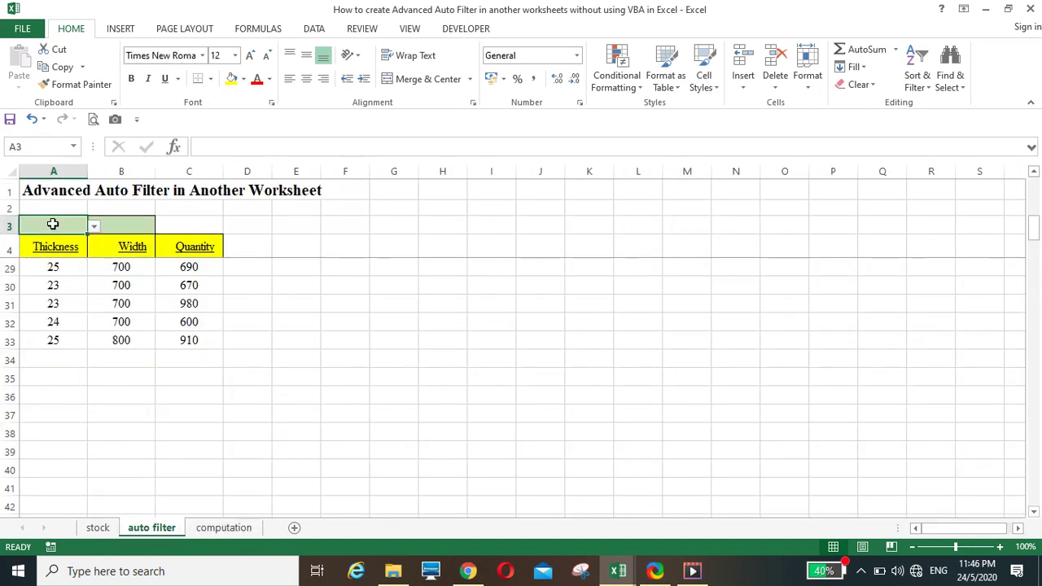
click(94, 226)
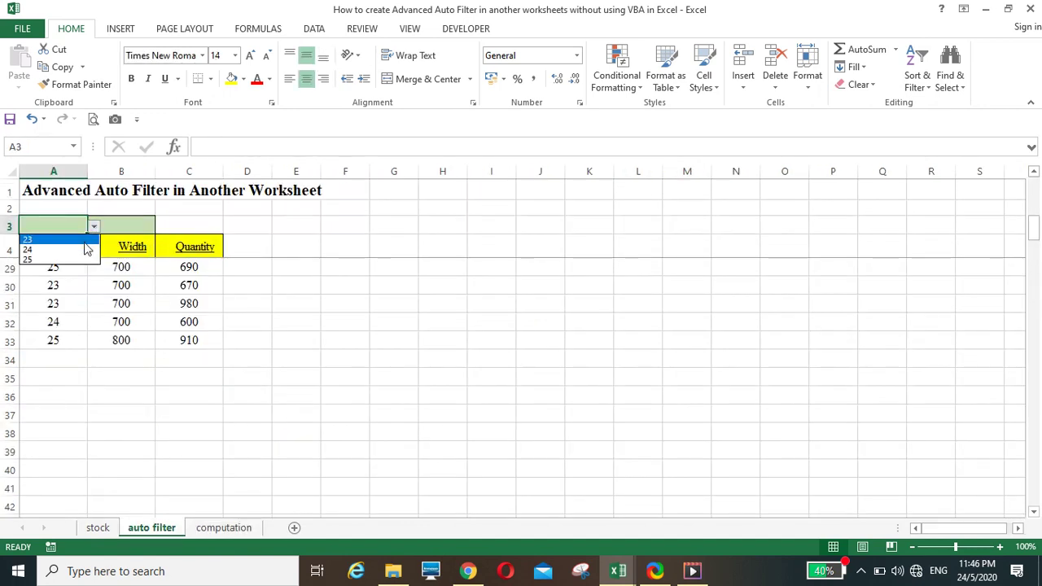
click(85, 240)
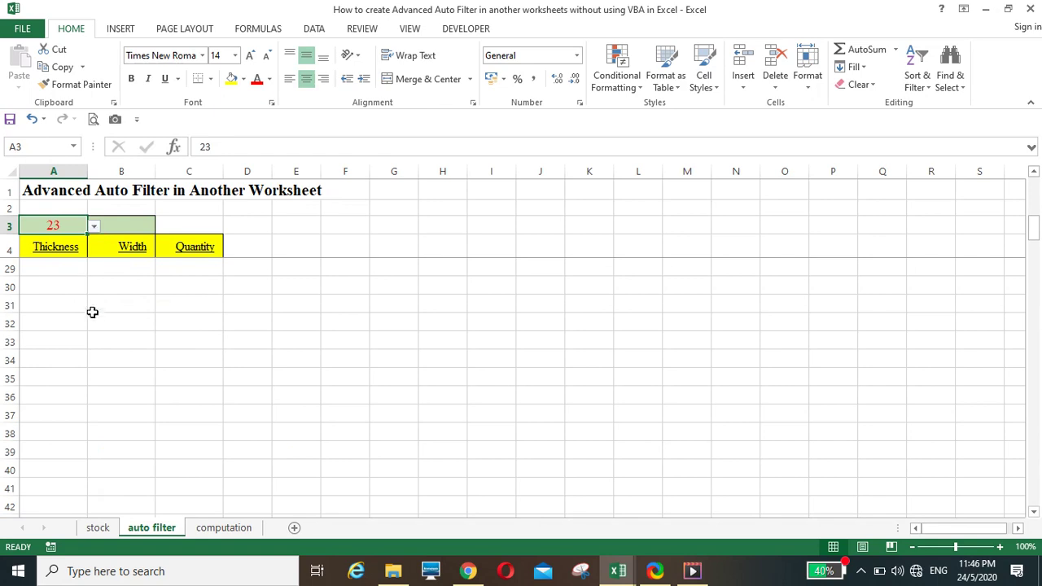
scroll(93, 317, up, 8)
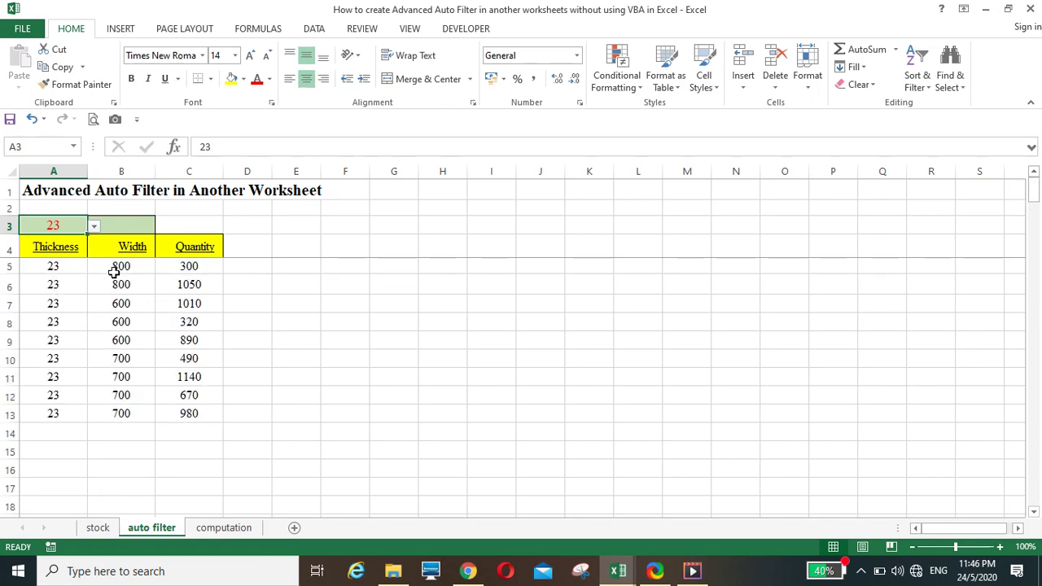
click(121, 223)
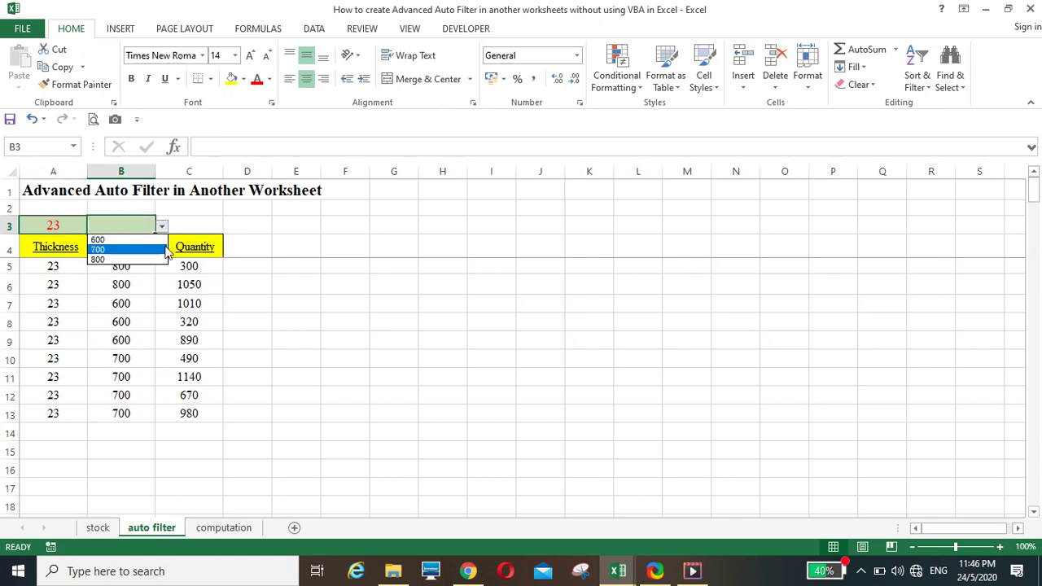
click(122, 249)
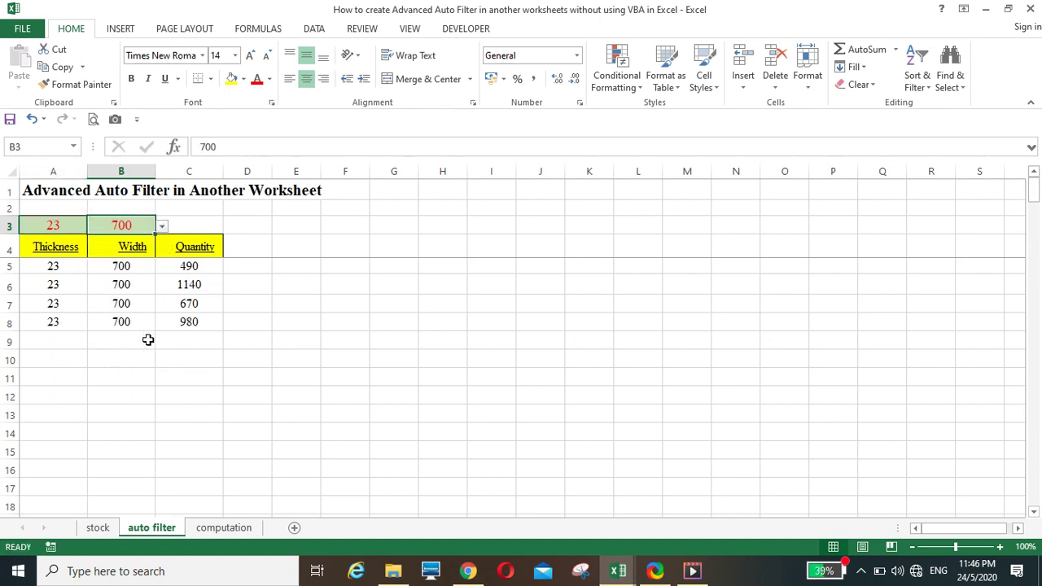
Step: Clear the thickness criterion in A3 to review the list filtered by width alone, and set the thickness to 24
click(67, 230)
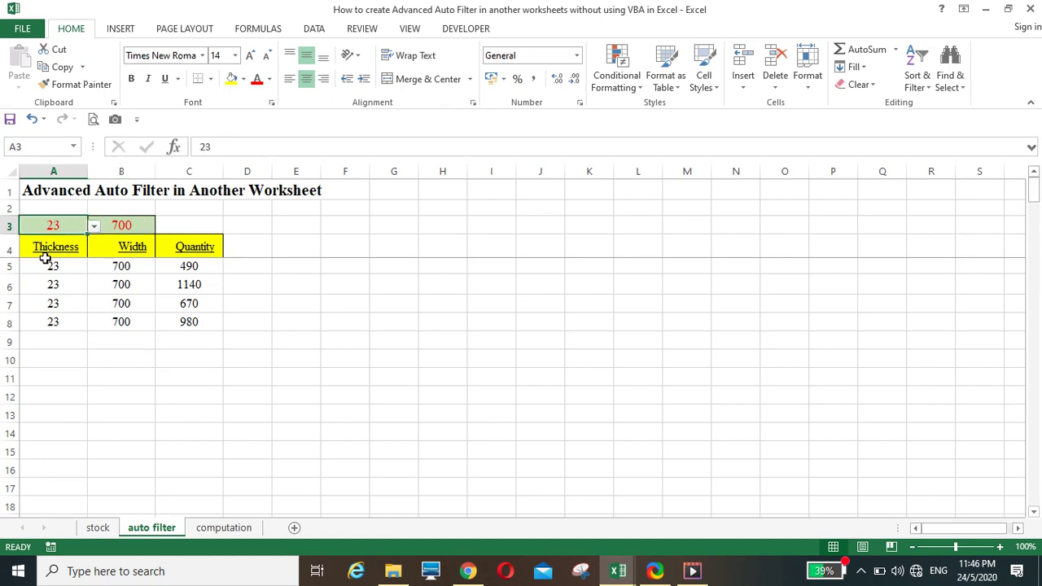
key(Delete)
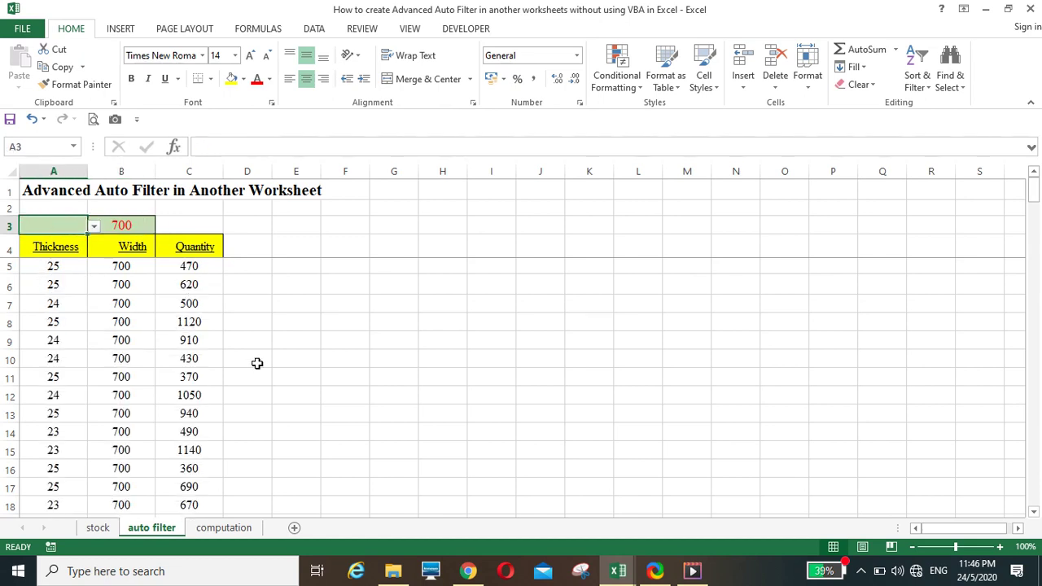
scroll(259, 363, down, 4)
scroll(259, 363, up, 4)
click(93, 227)
click(85, 255)
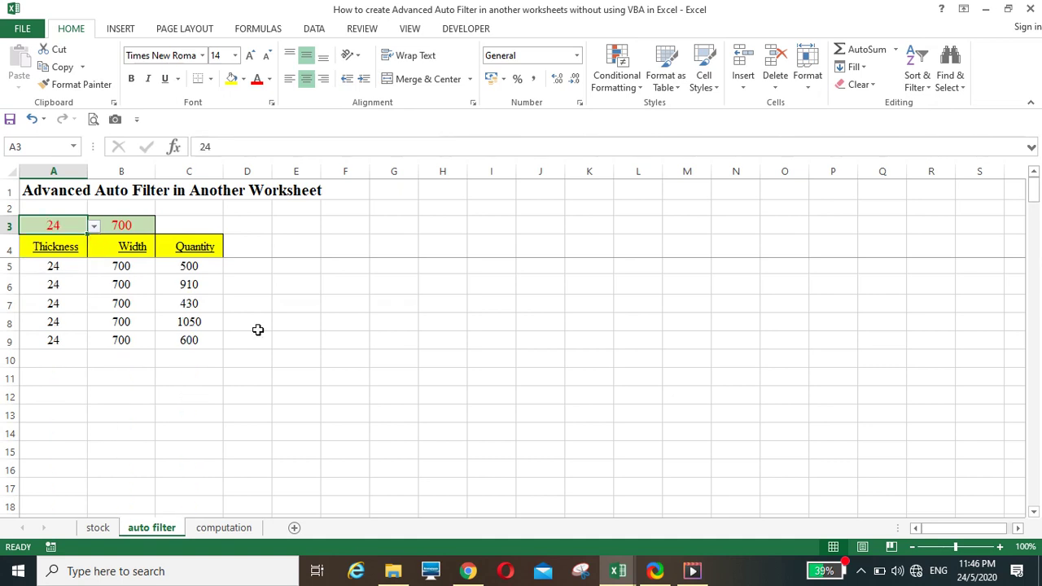
click(255, 326)
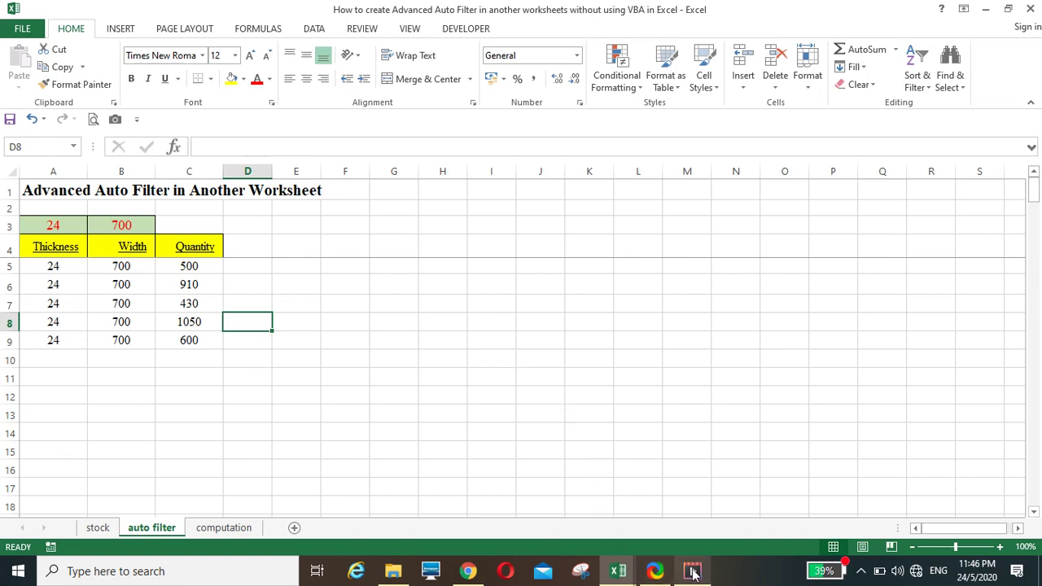
Step: Switch to the video player window and play the subscribe clip
mouse_move(692, 570)
click(692, 501)
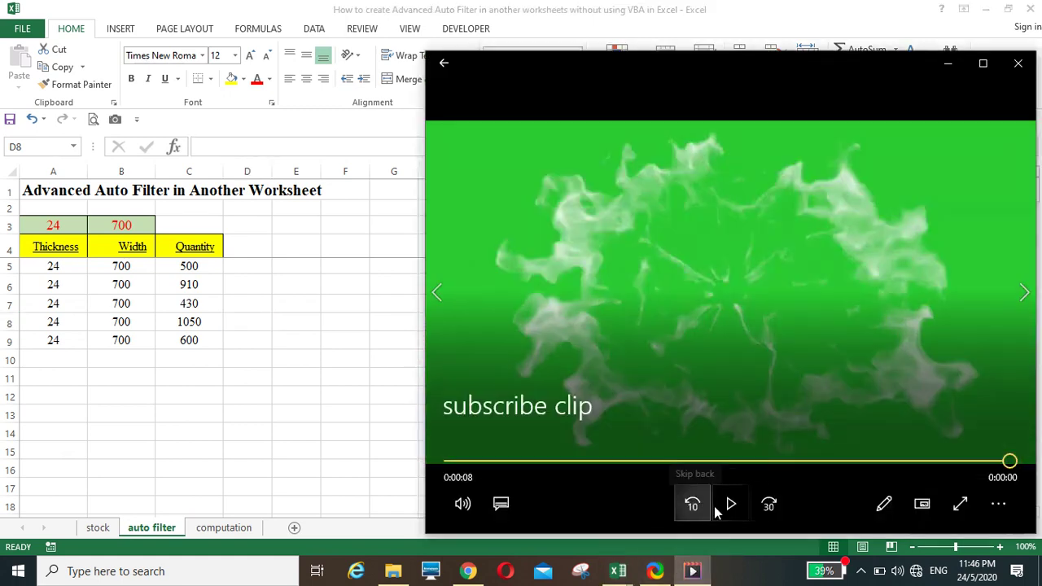
click(730, 507)
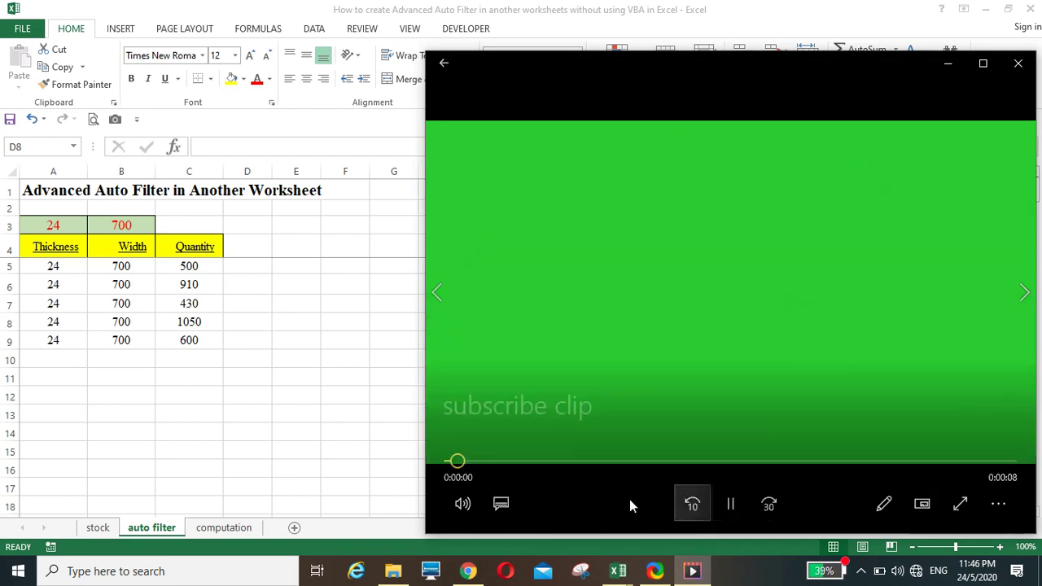